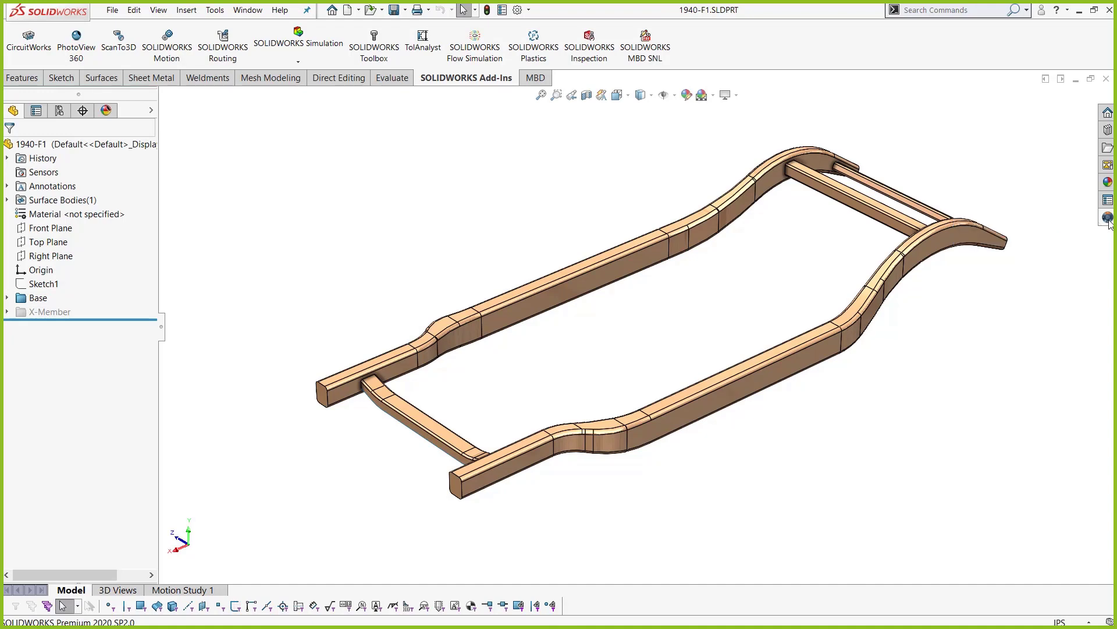
- Save the 1940-F1 part to 3DEXPERIENCE, copying it to the My Work folder with Convert enabled, and reserve it
{"action": "right_click", "coordinate": [871, 157]}
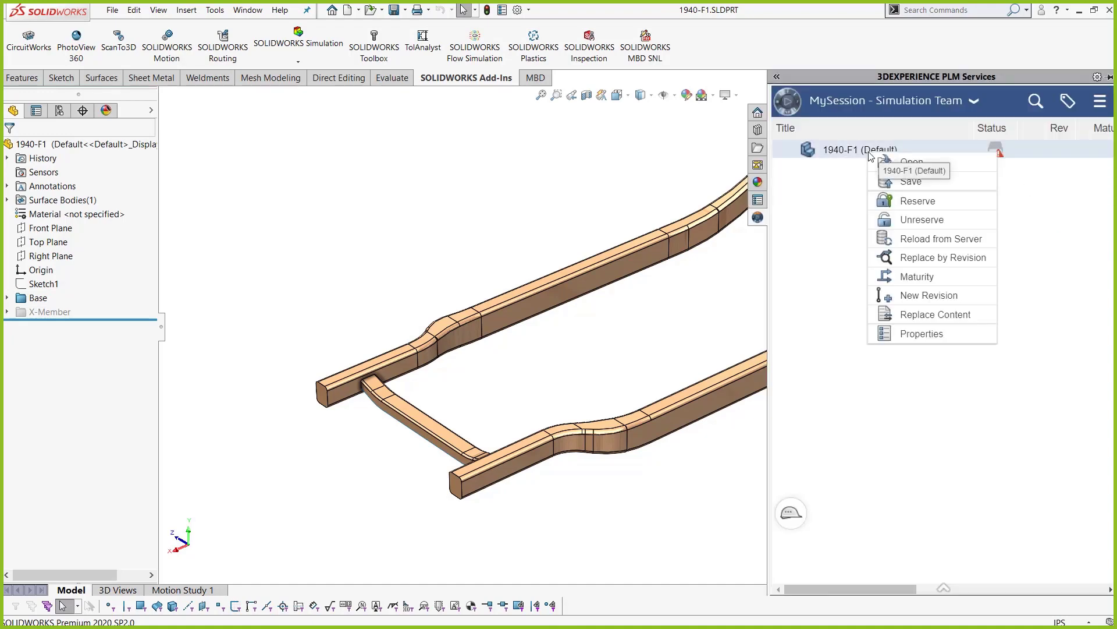
{"action": "left_click", "coordinate": [888, 182]}
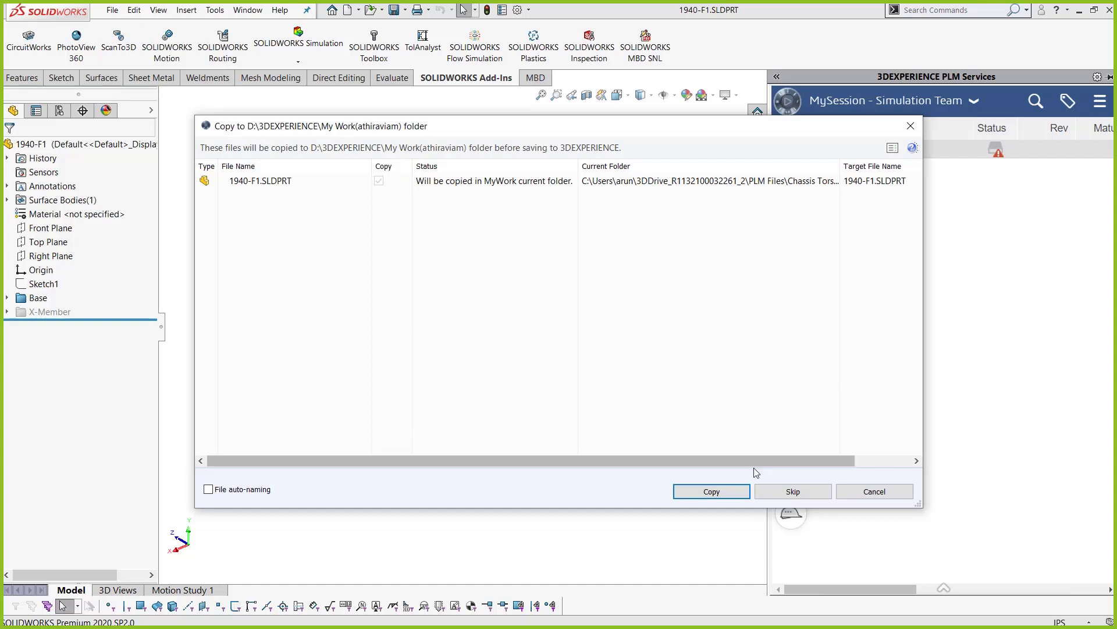
{"action": "left_click", "coordinate": [711, 491]}
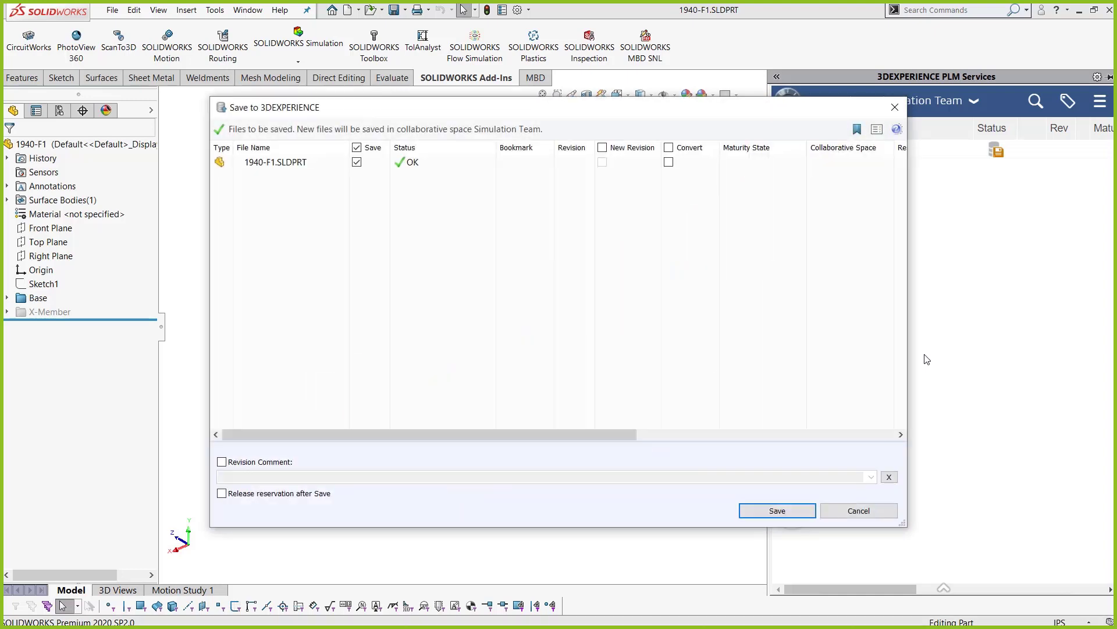
{"action": "left_click", "coordinate": [669, 162]}
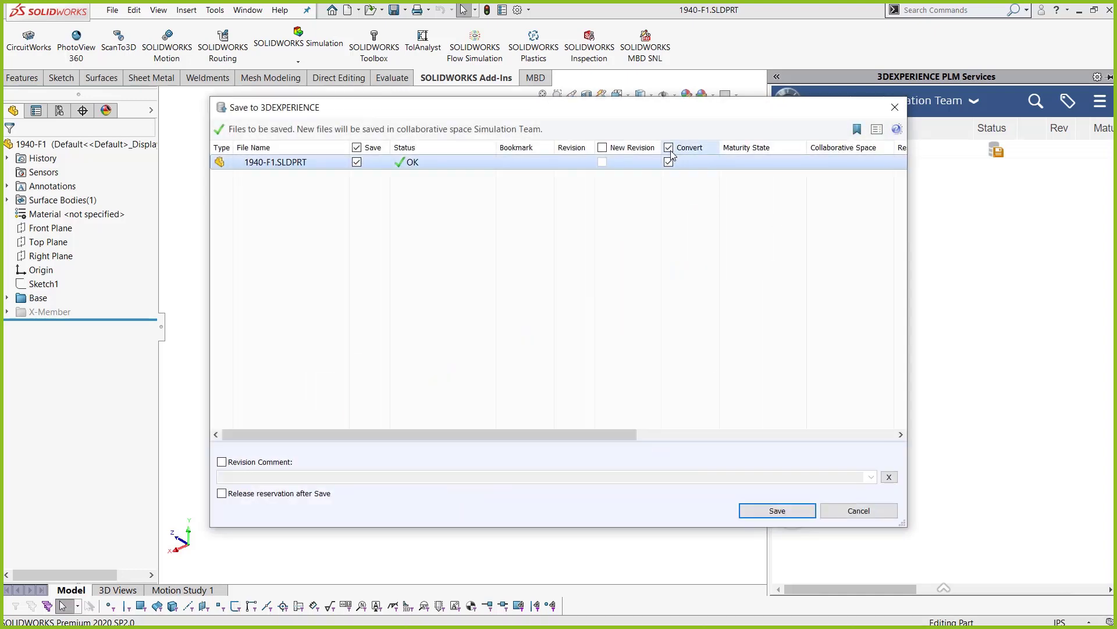
{"action": "left_click", "coordinate": [756, 508]}
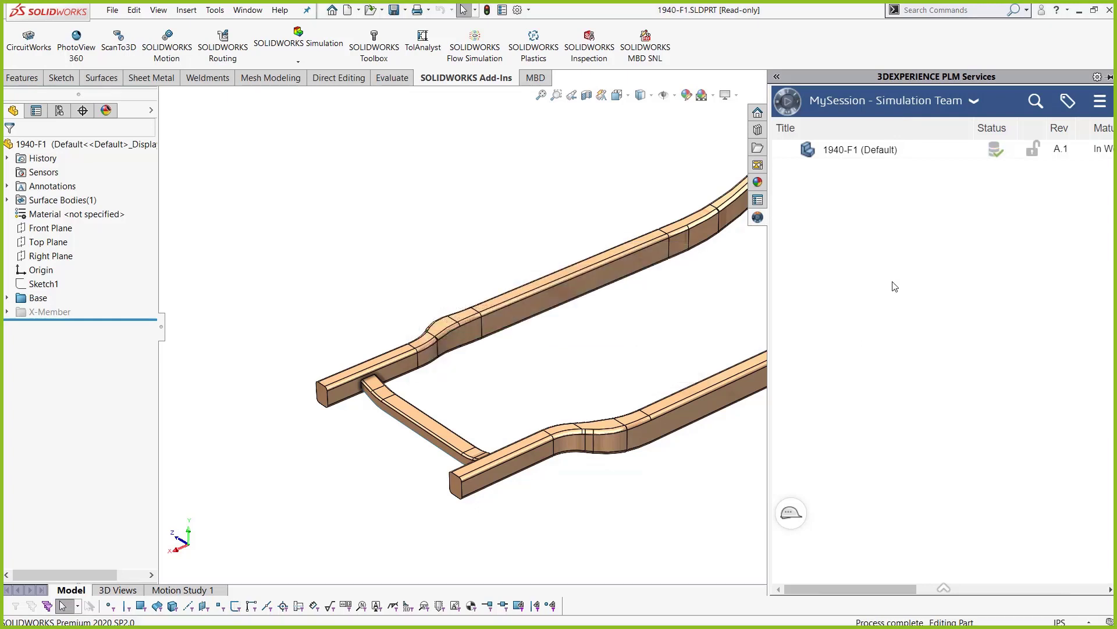
{"action": "right_click", "coordinate": [828, 155]}
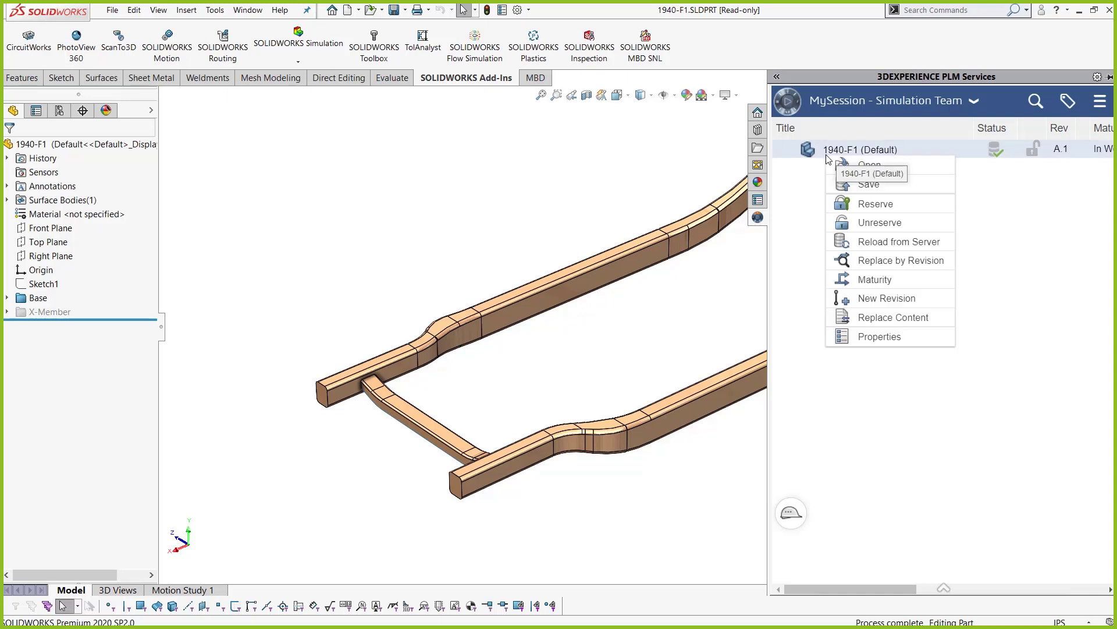
{"action": "left_click", "coordinate": [862, 205]}
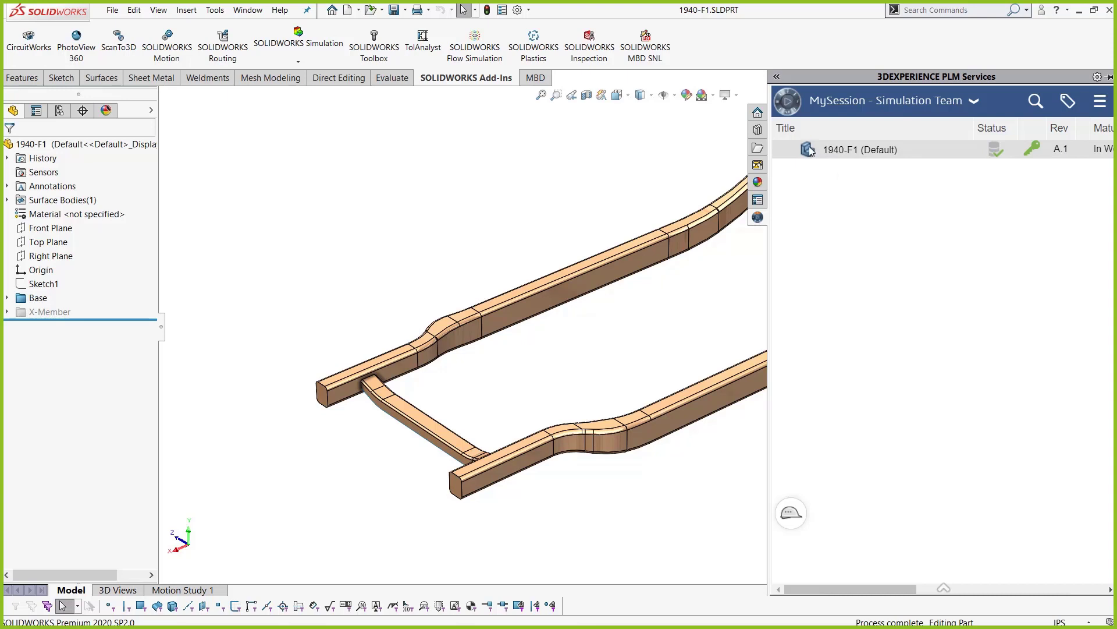
- Find the Mechanical Scenario app by searching for "scenario", switch to it with the 1940-F1 part, and create a Structural simulation
{"action": "left_click", "coordinate": [788, 102]}
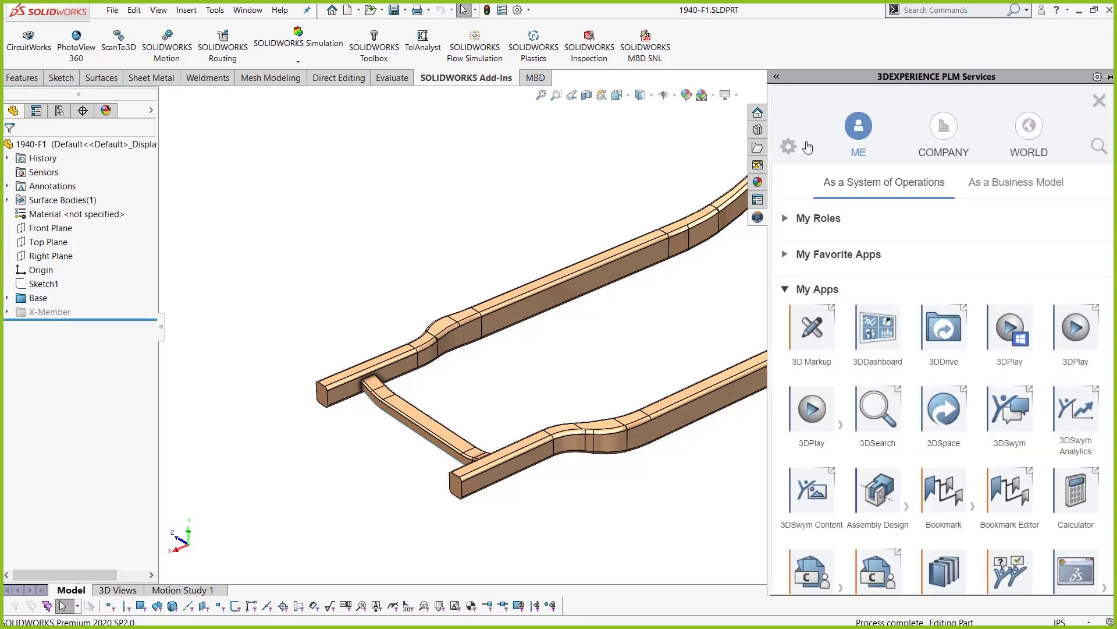
{"action": "left_click", "coordinate": [1089, 148]}
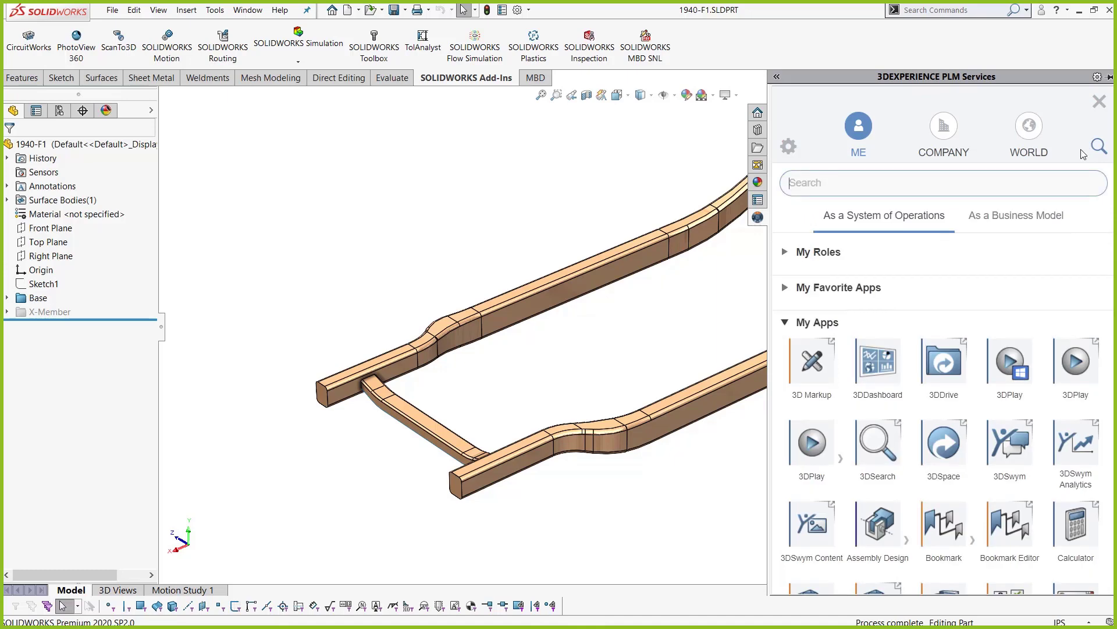
{"action": "type", "text": "scenario"}
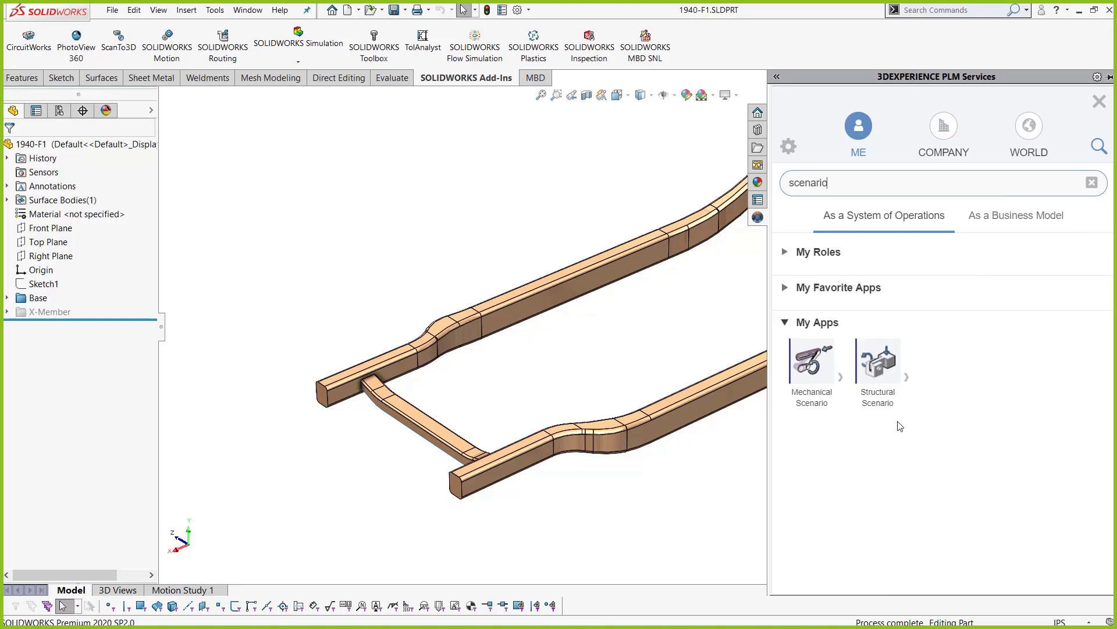
{"action": "left_click", "coordinate": [814, 376]}
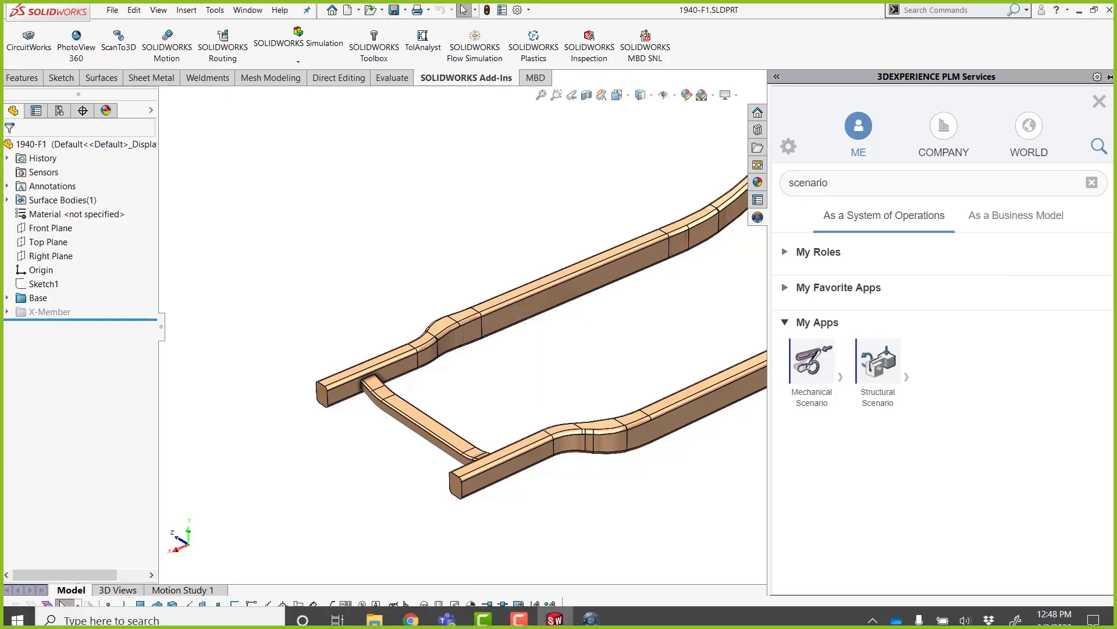
{"action": "left_click", "coordinate": [591, 614]}
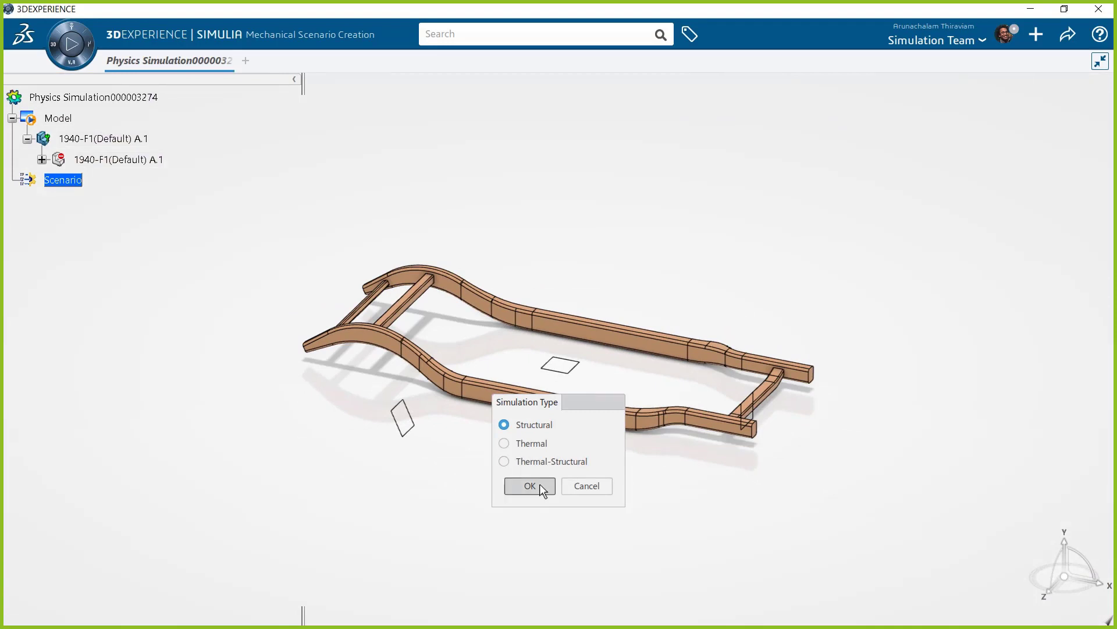
{"action": "left_click", "coordinate": [530, 486]}
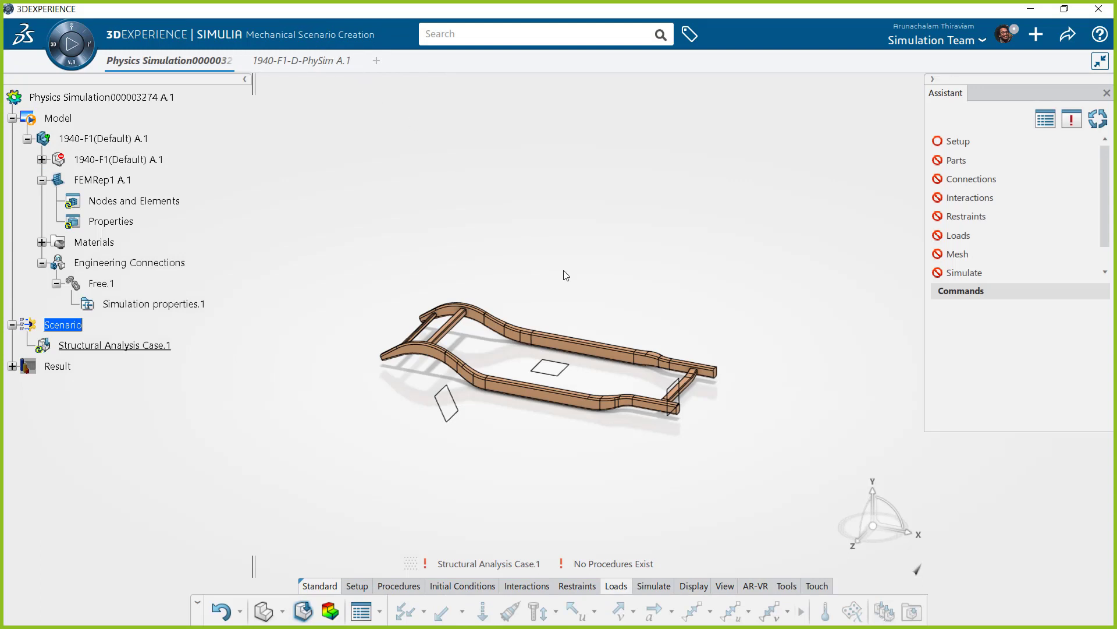
{"action": "middle_click_drag", "start_coordinate": [566, 274], "coordinate": [661, 277]}
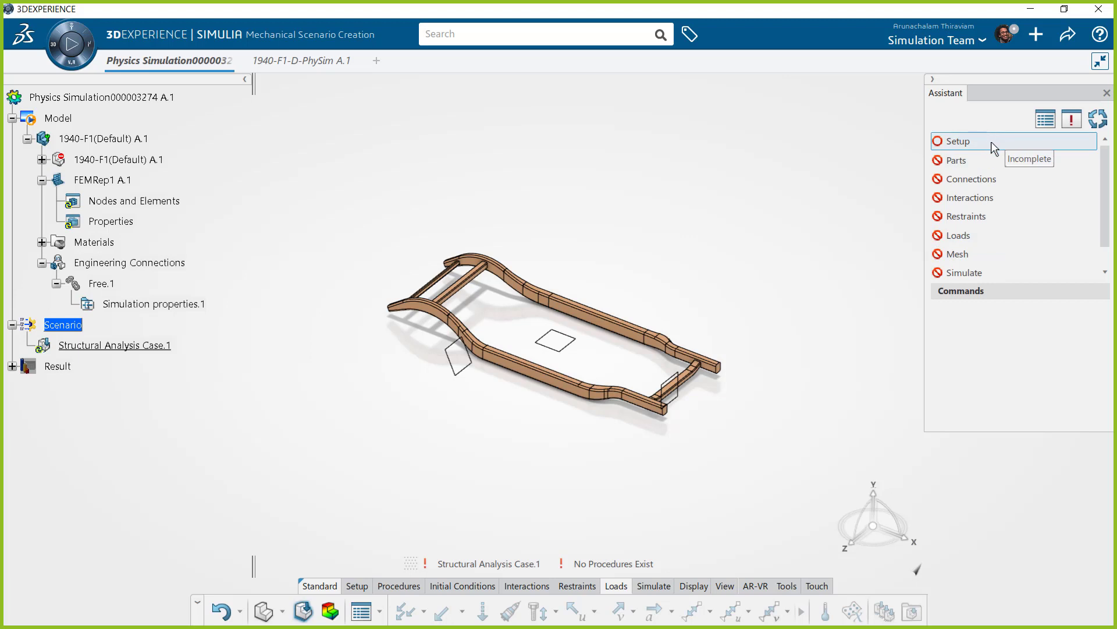
{"action": "left_click_drag", "start_coordinate": [1112, 168], "coordinate": [1109, 177]}
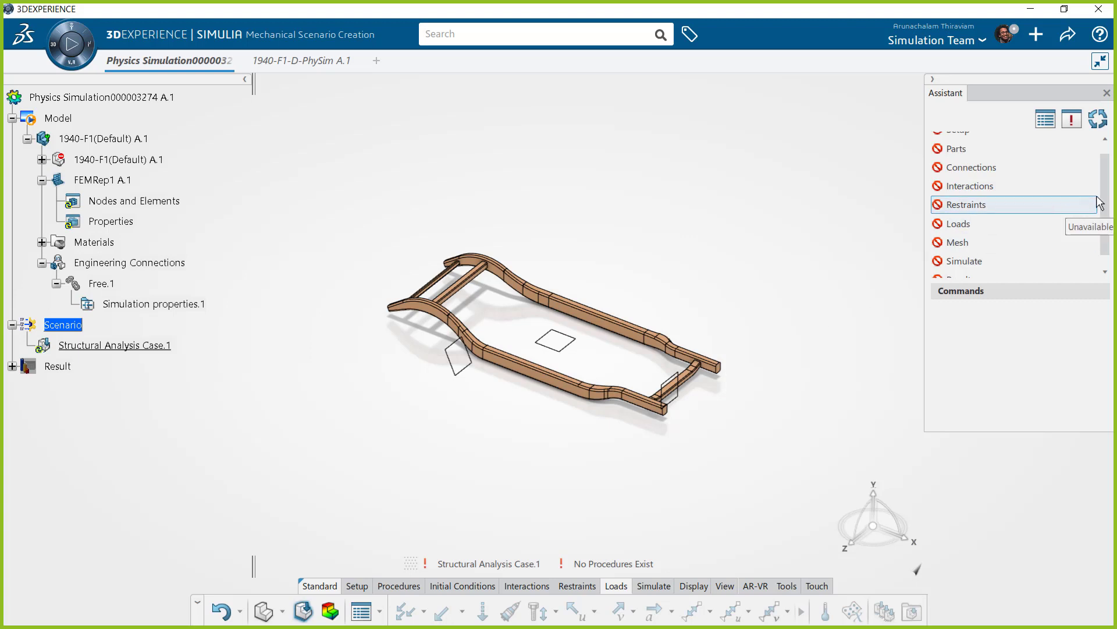
{"action": "left_click_drag", "start_coordinate": [1111, 195], "coordinate": [1110, 187]}
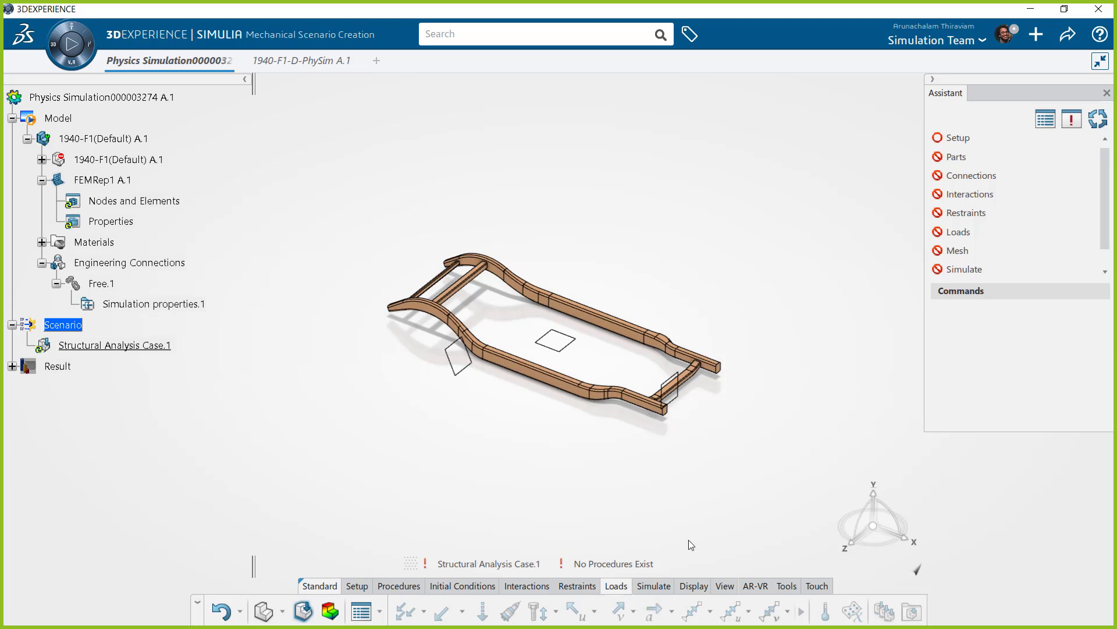
- Add a static step named TorsionTest to the structural analysis case, keeping the default incrementation
{"action": "left_click", "coordinate": [980, 143]}
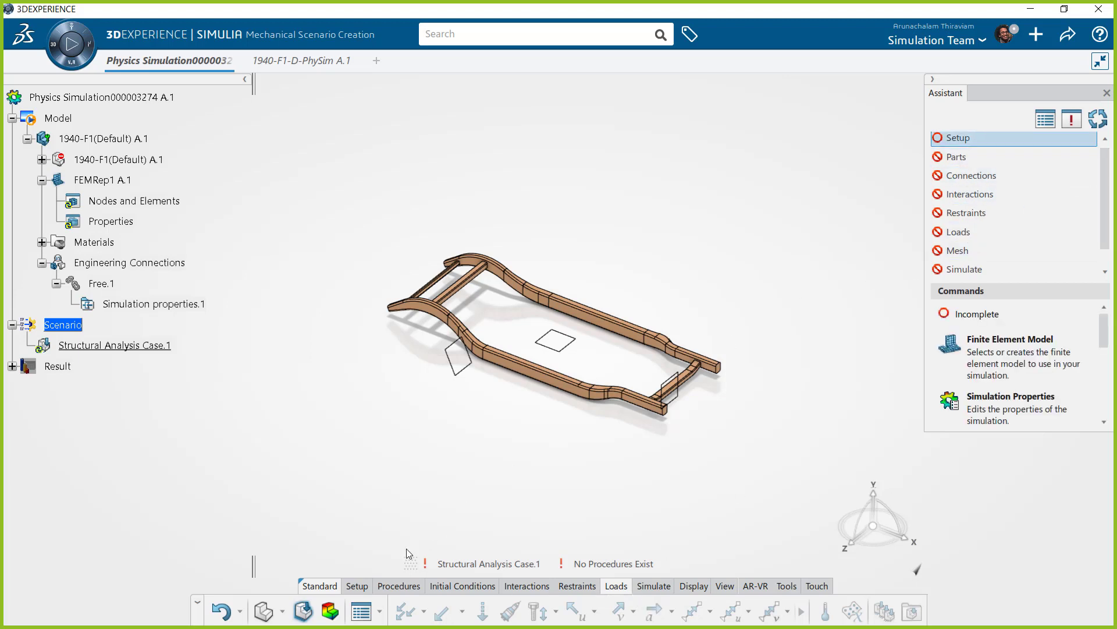
{"action": "left_click", "coordinate": [358, 587]}
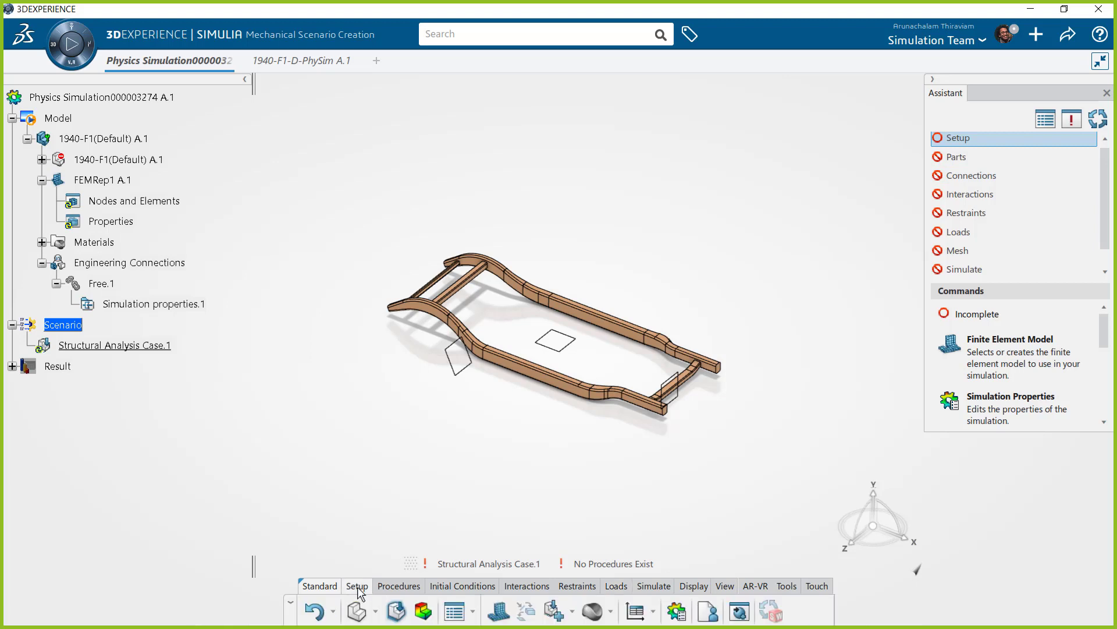
{"action": "left_click", "coordinate": [396, 587]}
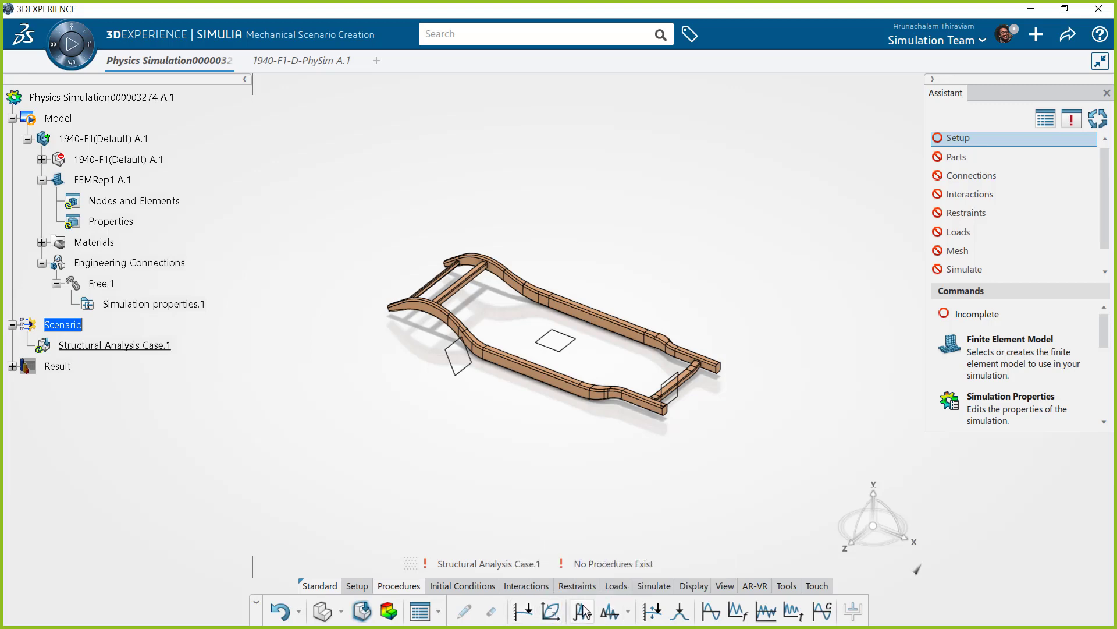
{"action": "left_click", "coordinate": [527, 606]}
{"action": "triple_click", "coordinate": [734, 146]}
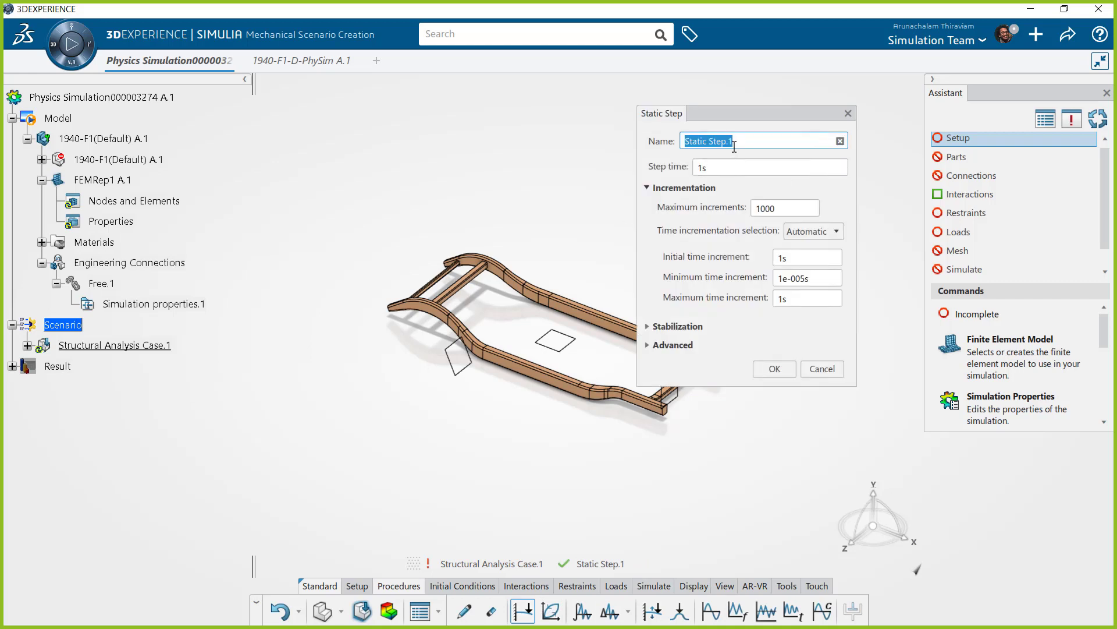
{"action": "type", "text": "Tpr"}
{"action": "type", "text": "rsionTest"}
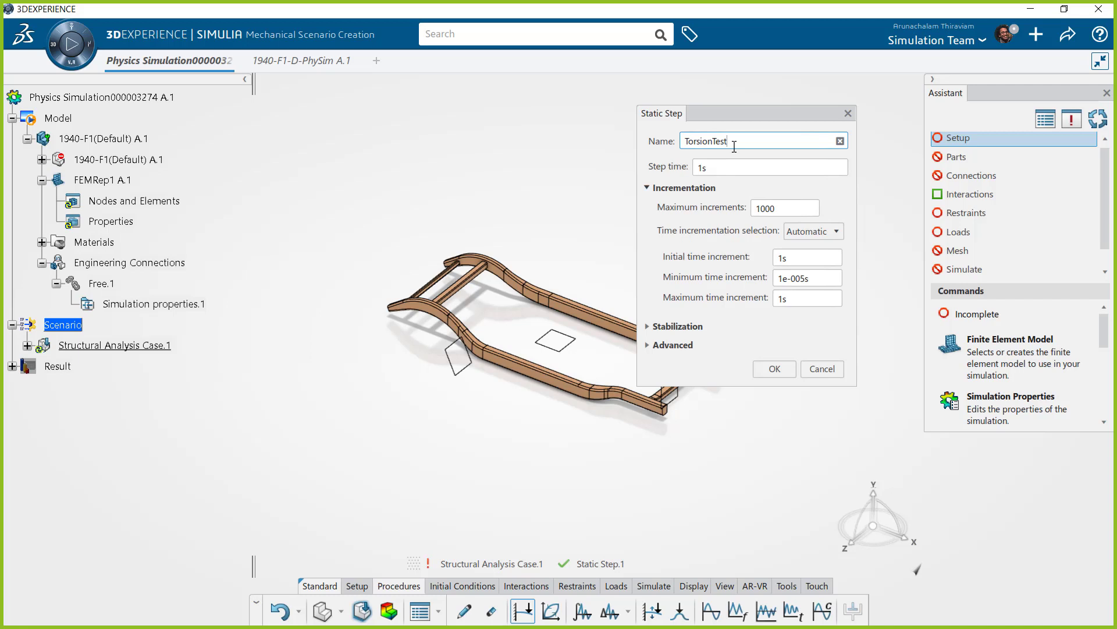
{"action": "left_click", "coordinate": [774, 369]}
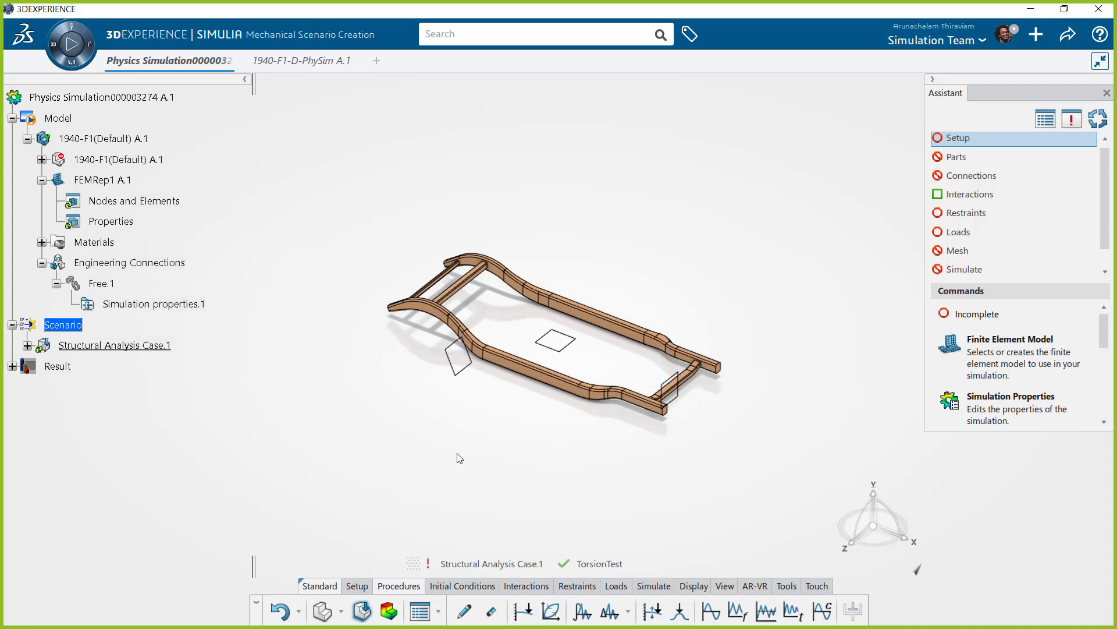
- Assign the existing finite element model FEMRep1 A.1 to the structural analysis case
{"action": "left_click", "coordinate": [364, 587]}
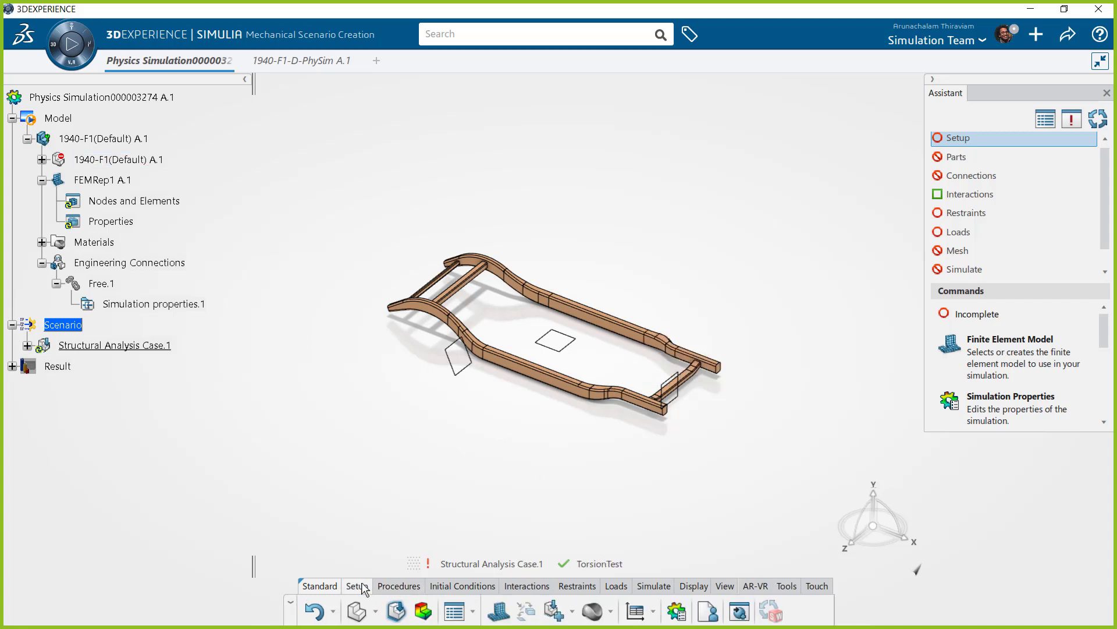
{"action": "left_click", "coordinate": [500, 612]}
{"action": "left_click", "coordinate": [695, 205]}
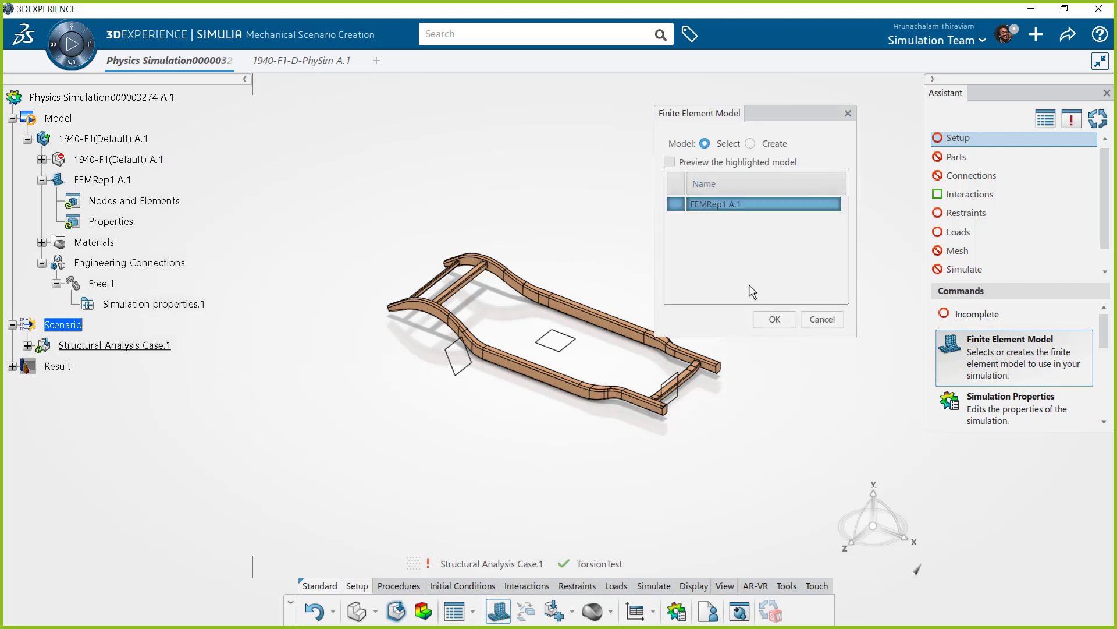
{"action": "left_click", "coordinate": [767, 322]}
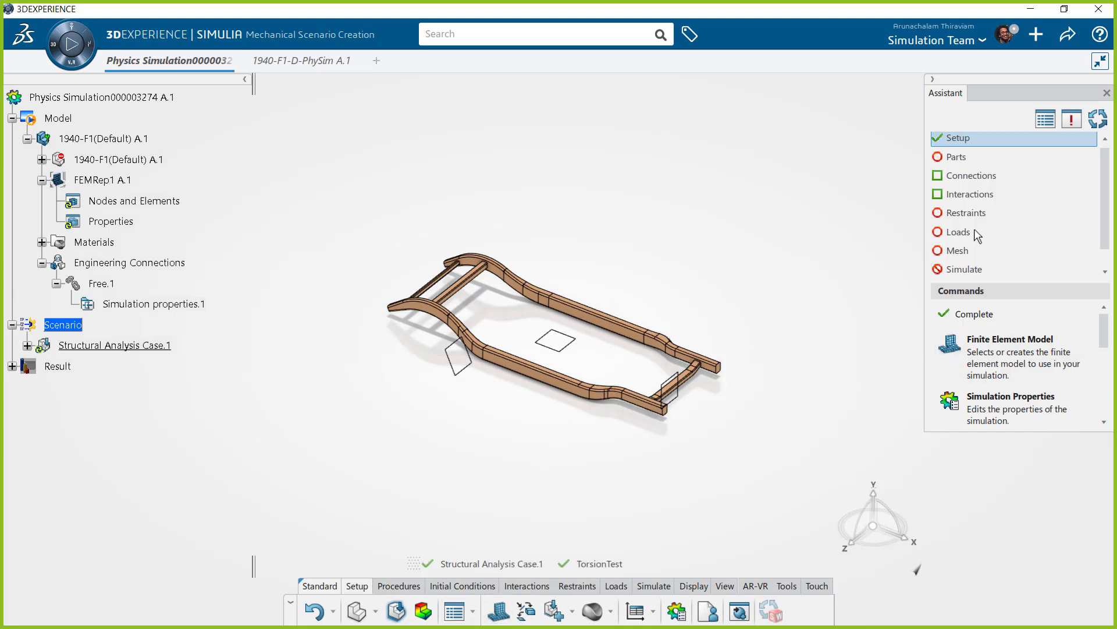
- Start a shell section on the chassis frame surface in the structural model and set its thickness to 6.35 mm
{"action": "scroll", "coordinate": [1103, 213], "scroll_direction": "up", "scroll_amount": 1}
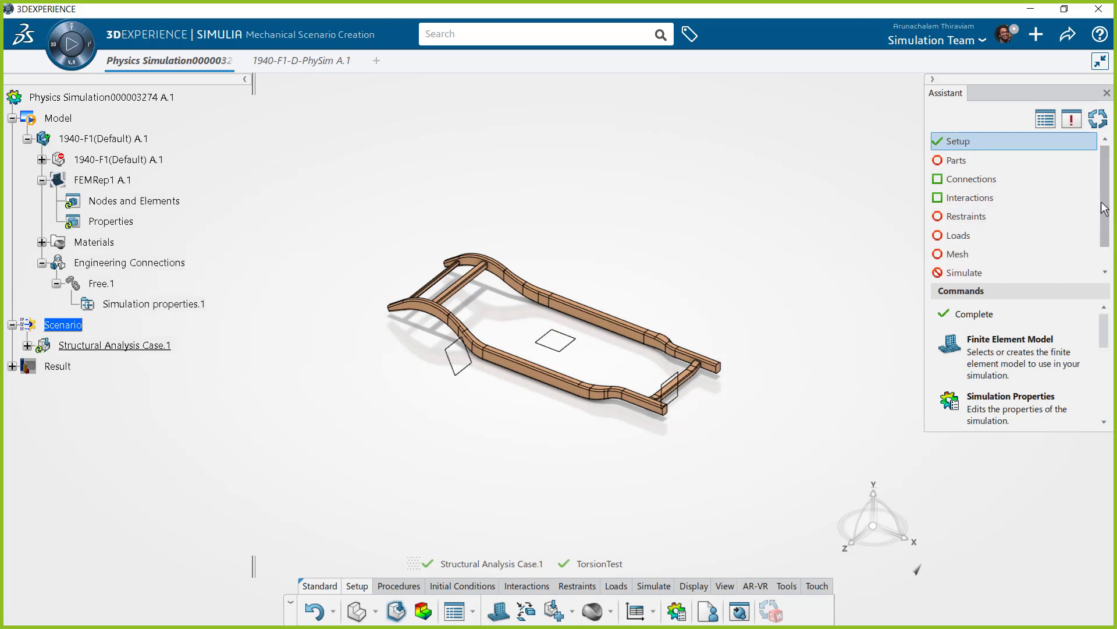
{"action": "left_click", "coordinate": [935, 161]}
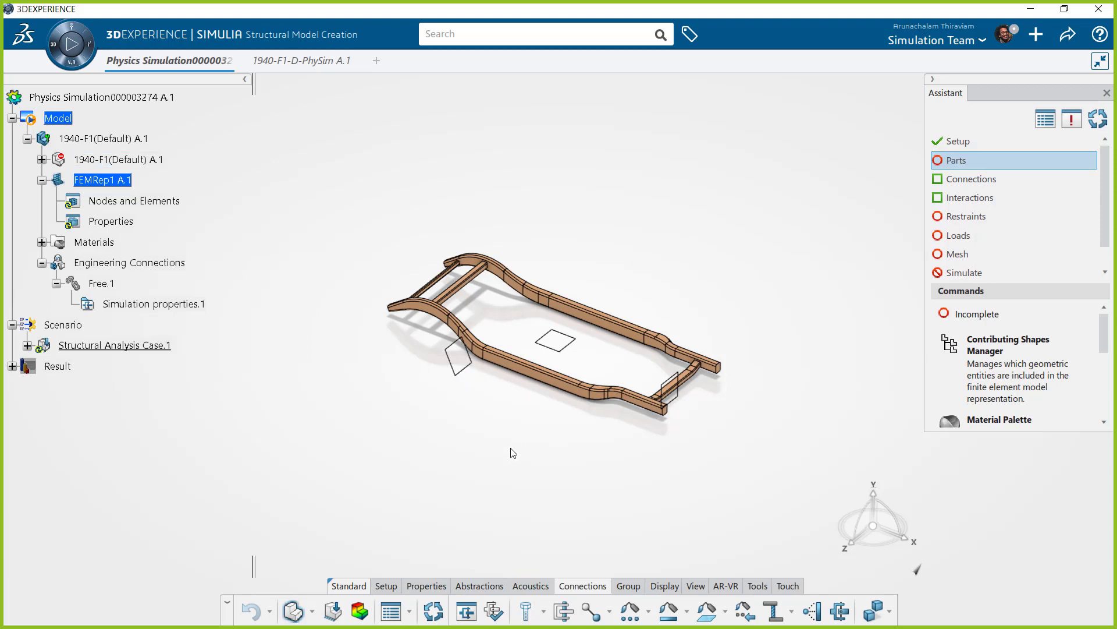
{"action": "left_click", "coordinate": [415, 584]}
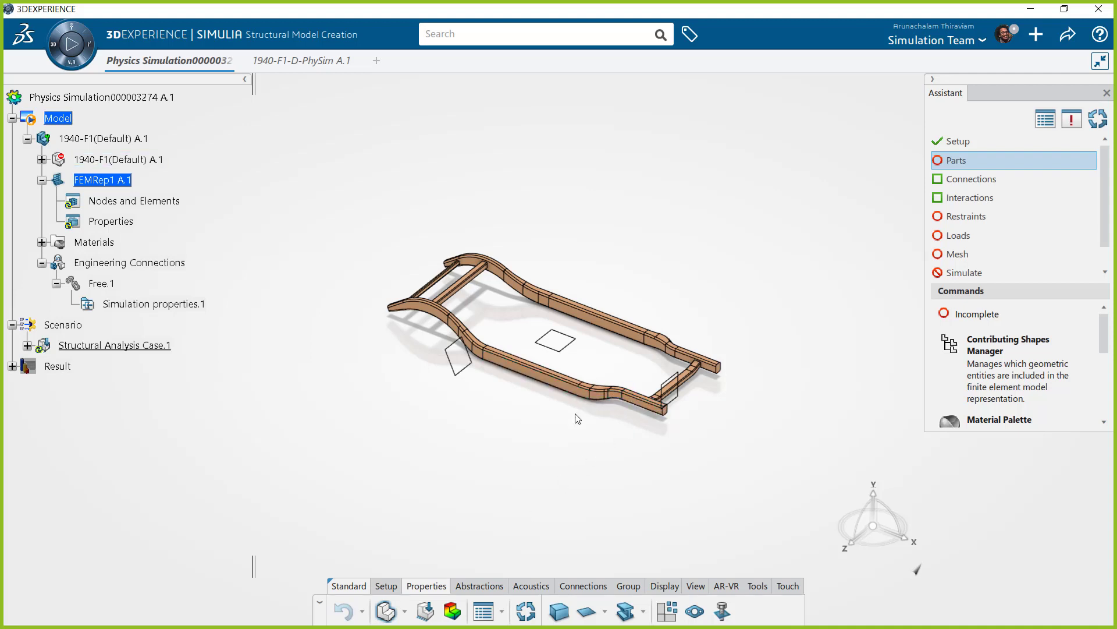
{"action": "left_click", "coordinate": [585, 612]}
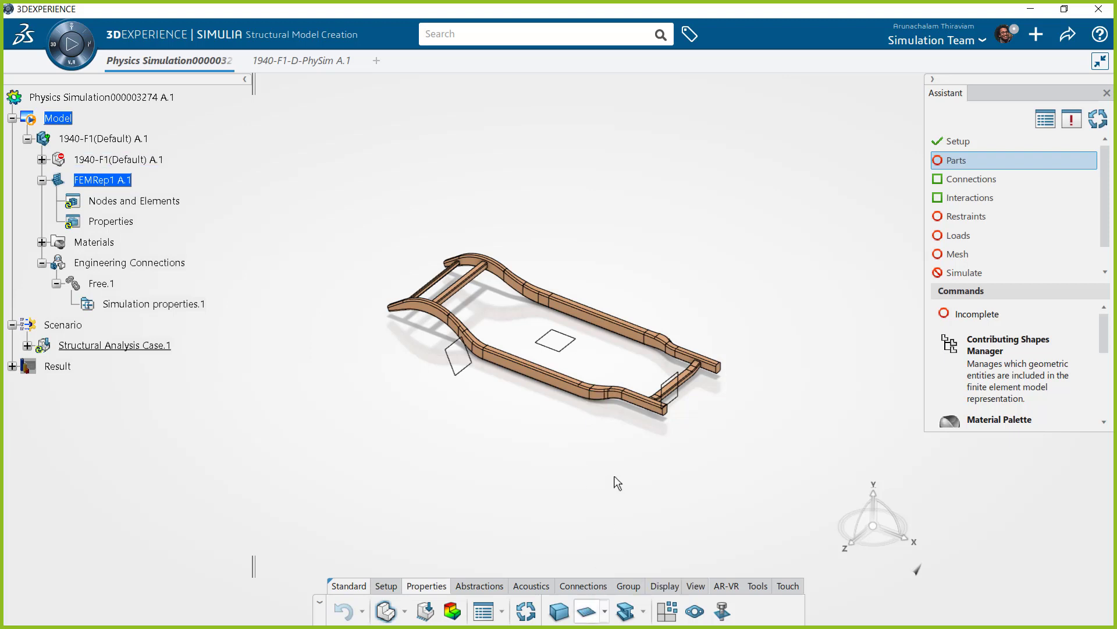
{"action": "left_click", "coordinate": [558, 383]}
{"action": "left_click", "coordinate": [746, 217]}
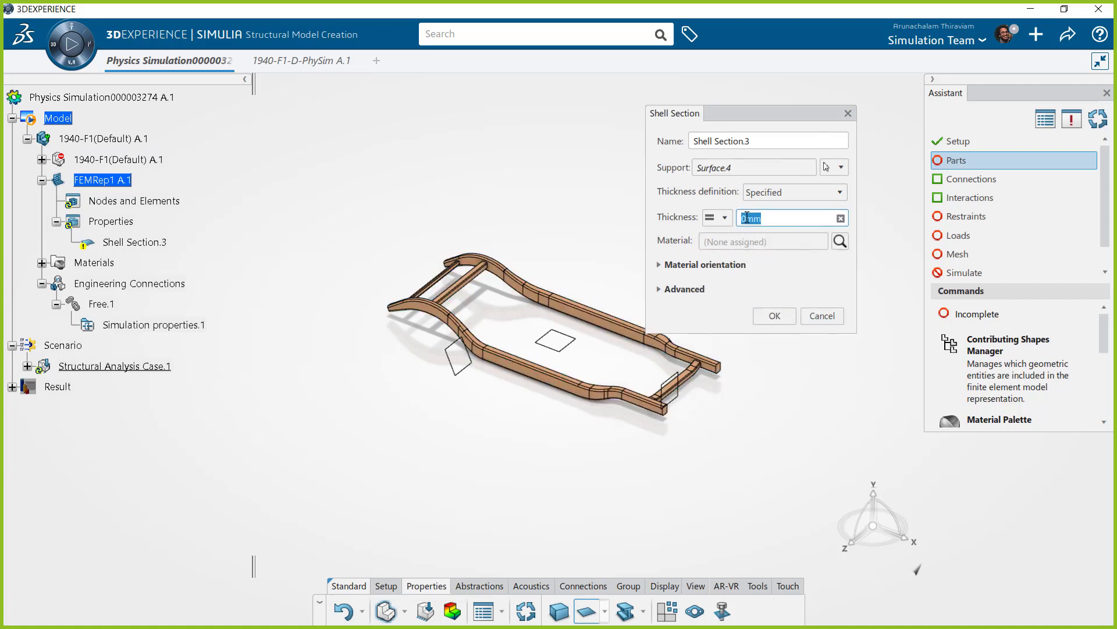
{"action": "type", "text": "6.35mm"}
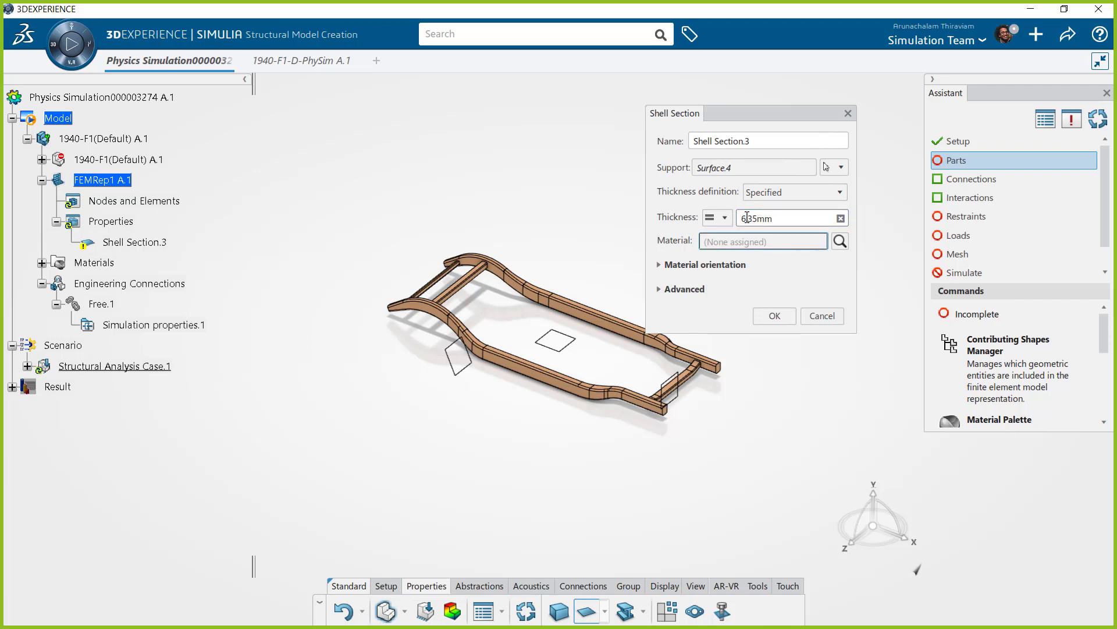
- Filter the material palette for 1020 and assign the steel AISI 1020 (1)AISI 1020 to the shell section
{"action": "left_click", "coordinate": [749, 241]}
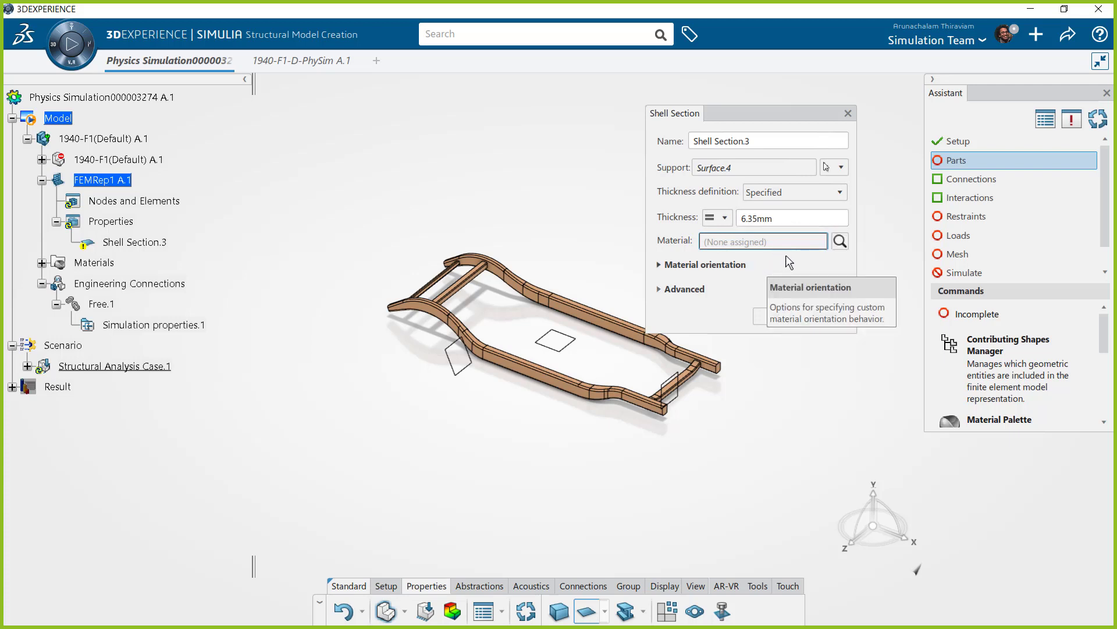
{"action": "left_click", "coordinate": [840, 241]}
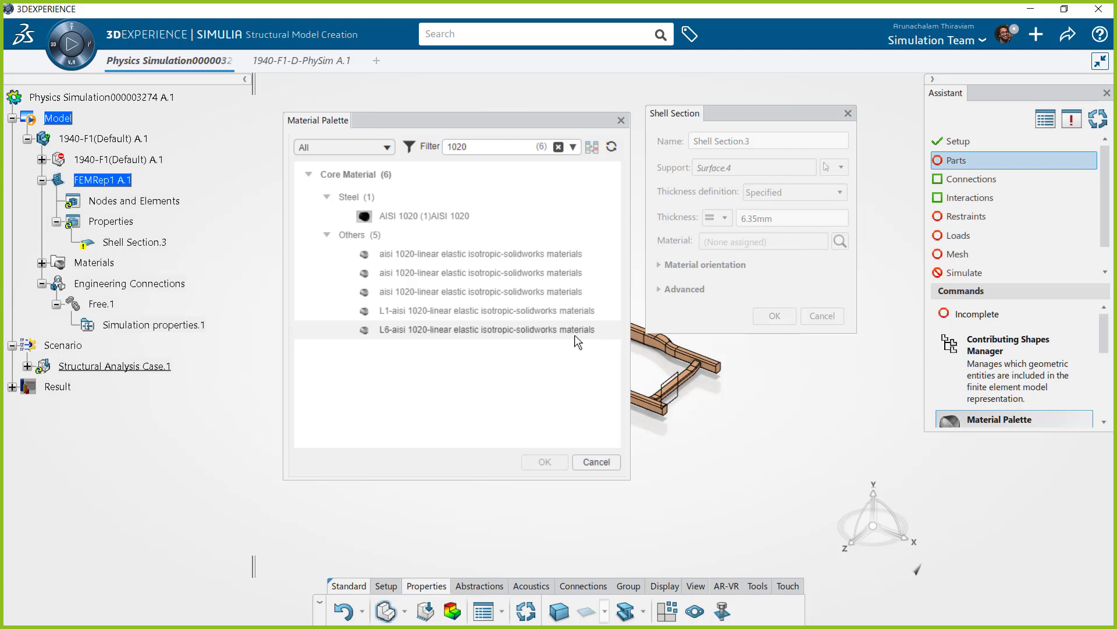
{"action": "double_click", "coordinate": [449, 217]}
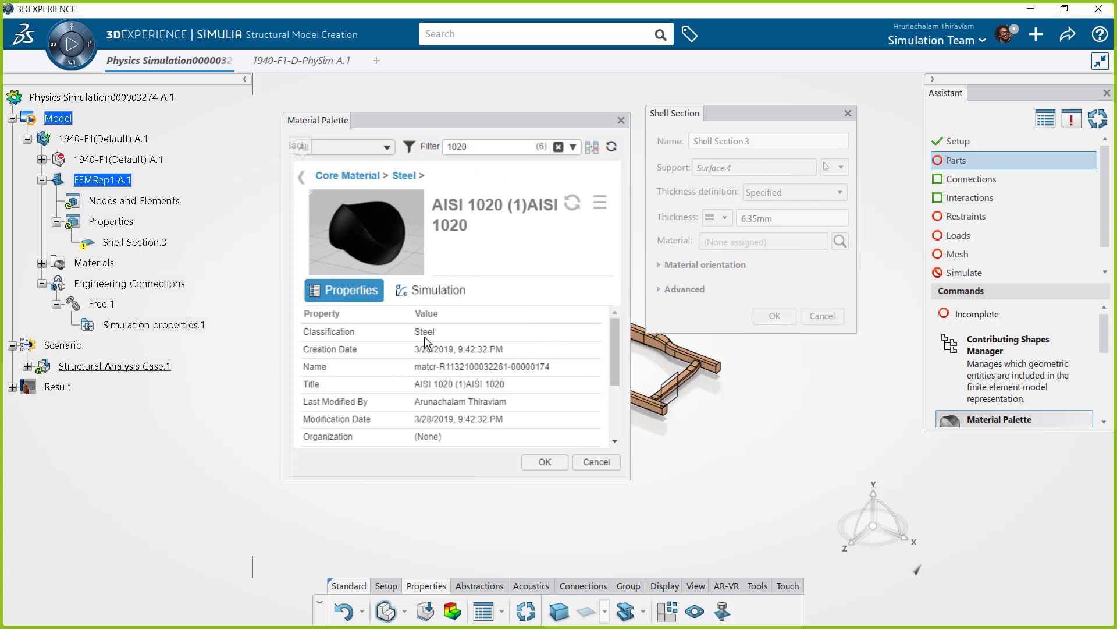
{"action": "left_click", "coordinate": [535, 464]}
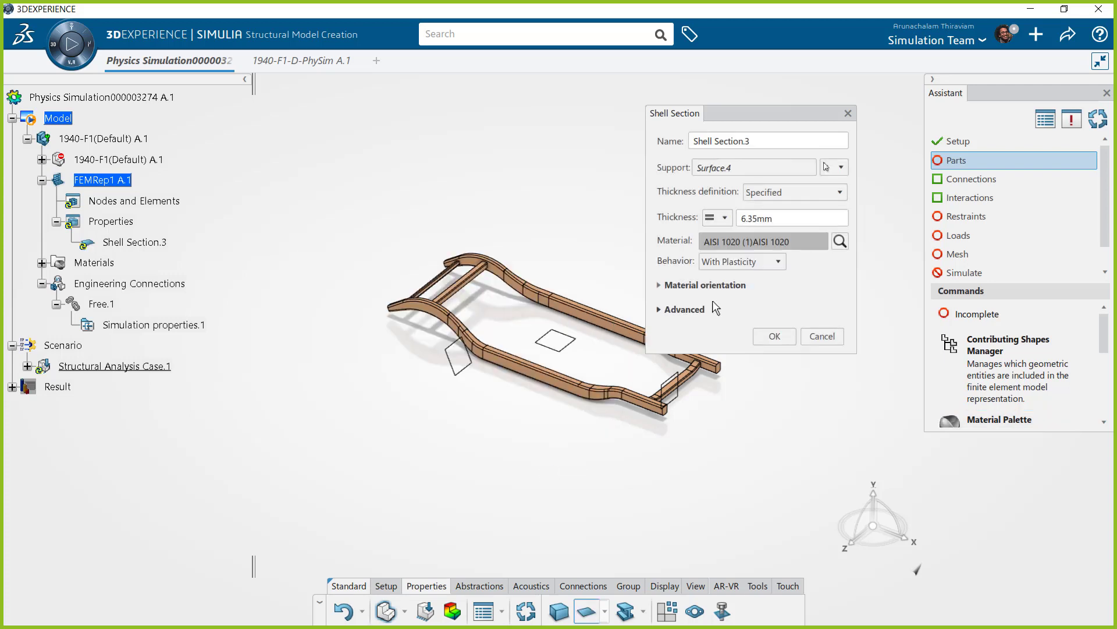
- Keep the shell section's behavior set to With Plasticity and complete the section definition
{"action": "left_click", "coordinate": [728, 263]}
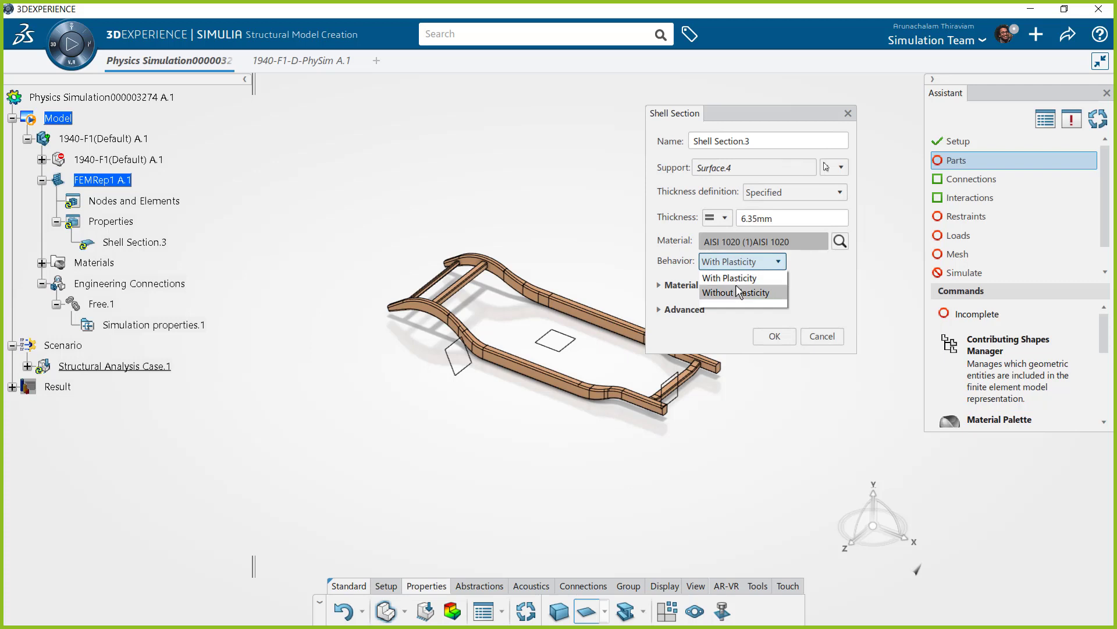
{"action": "left_click", "coordinate": [747, 280]}
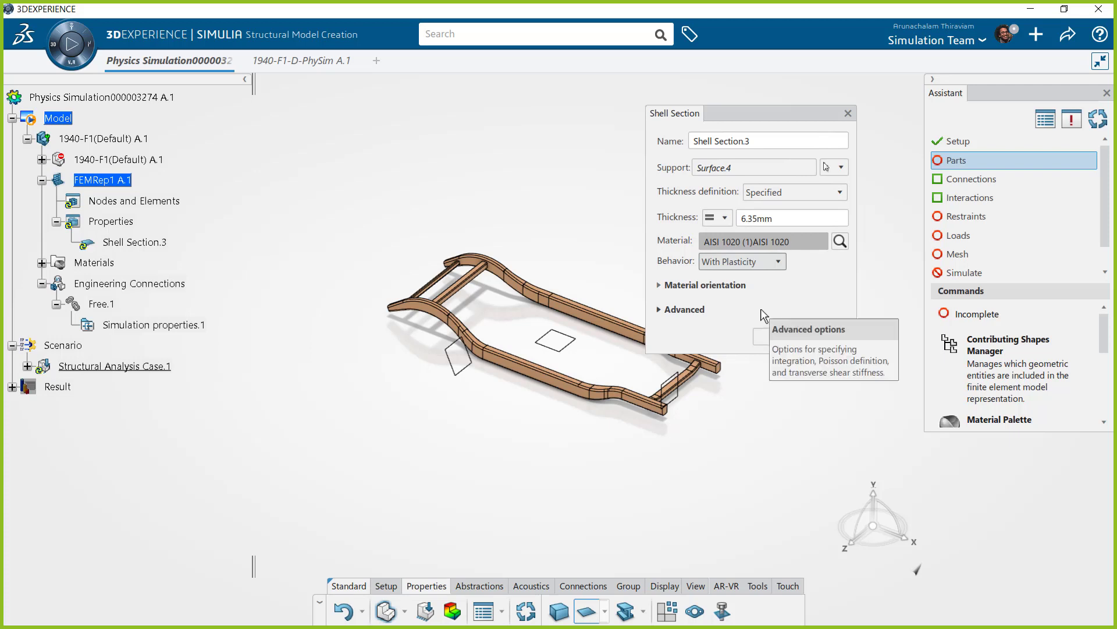
{"action": "left_click", "coordinate": [777, 336]}
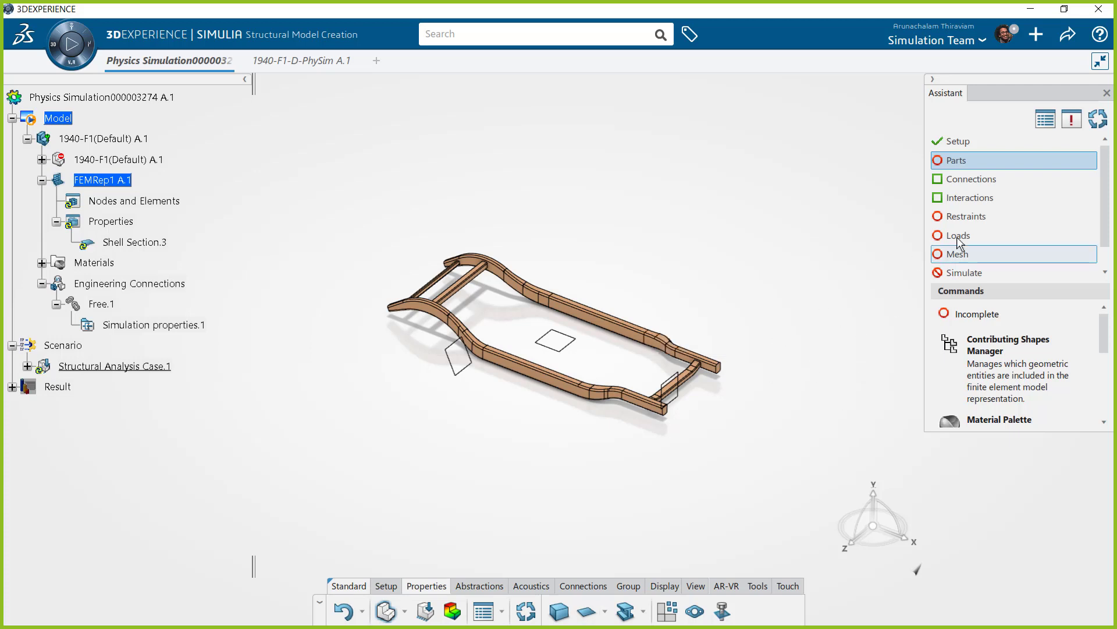
- Start a surface quad mesh on the chassis frame surface and set its mesh size to 15 mm
{"action": "left_click", "coordinate": [945, 257]}
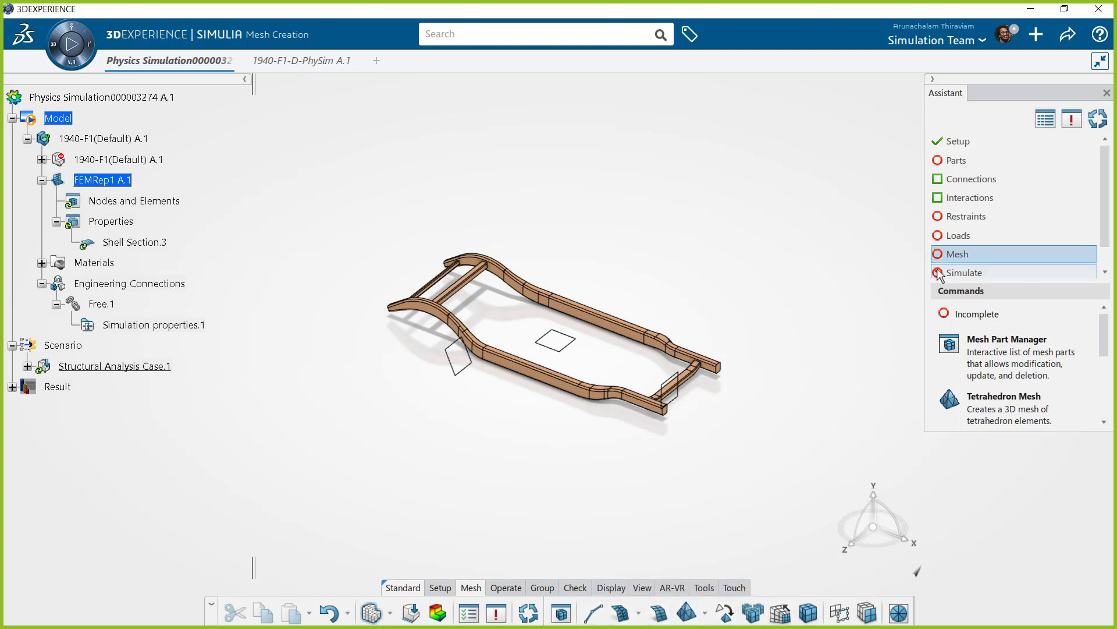
{"action": "left_click", "coordinate": [661, 612]}
{"action": "scroll", "coordinate": [578, 414], "scroll_direction": "up", "scroll_amount": 3}
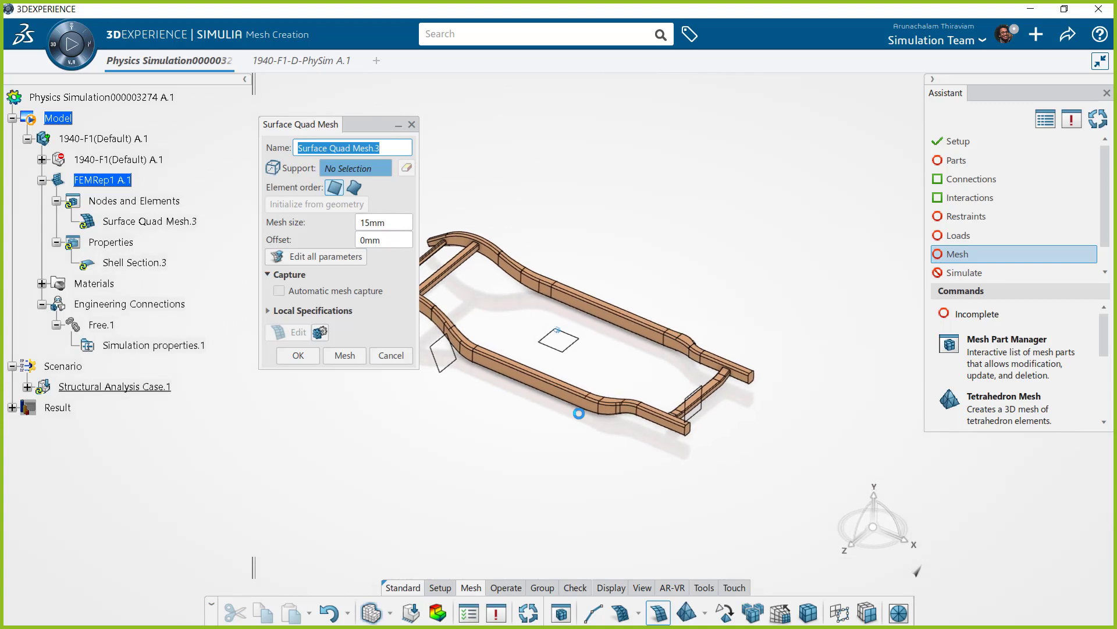
{"action": "scroll", "coordinate": [579, 413], "scroll_direction": "up", "scroll_amount": 3}
{"action": "left_click", "coordinate": [606, 406]}
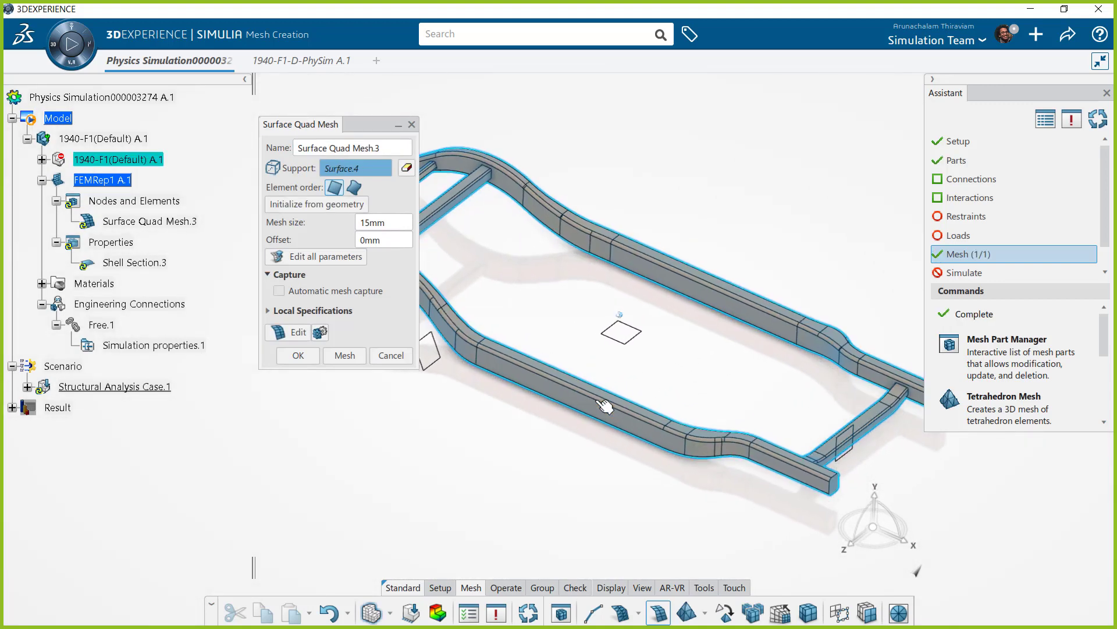
{"action": "left_click", "coordinate": [348, 203]}
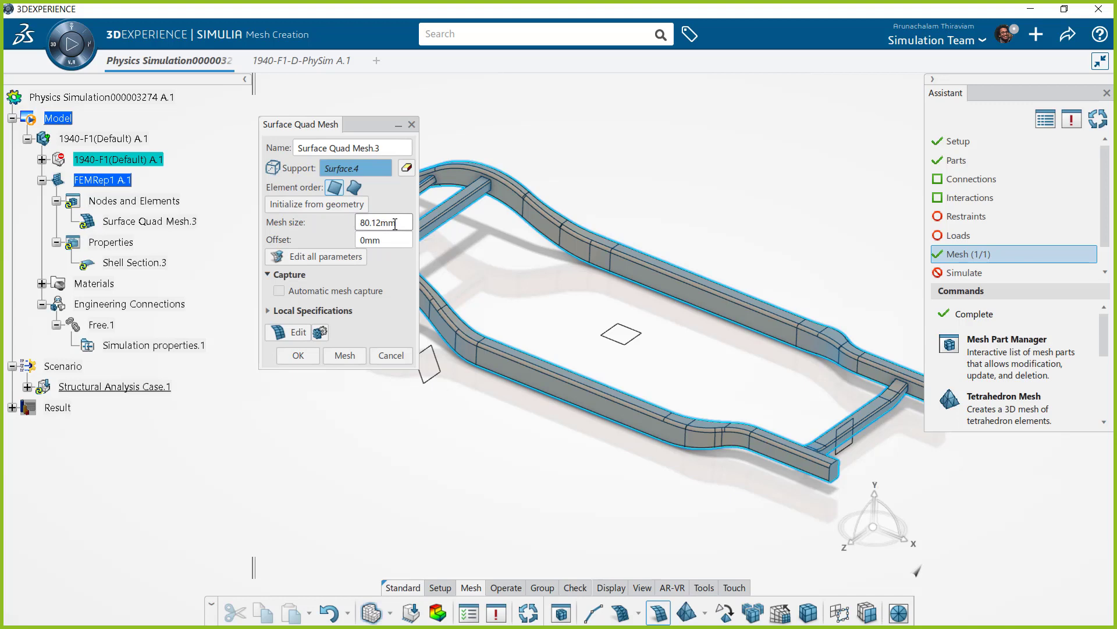
{"action": "left_click_drag", "start_coordinate": [398, 223], "coordinate": [352, 226]}
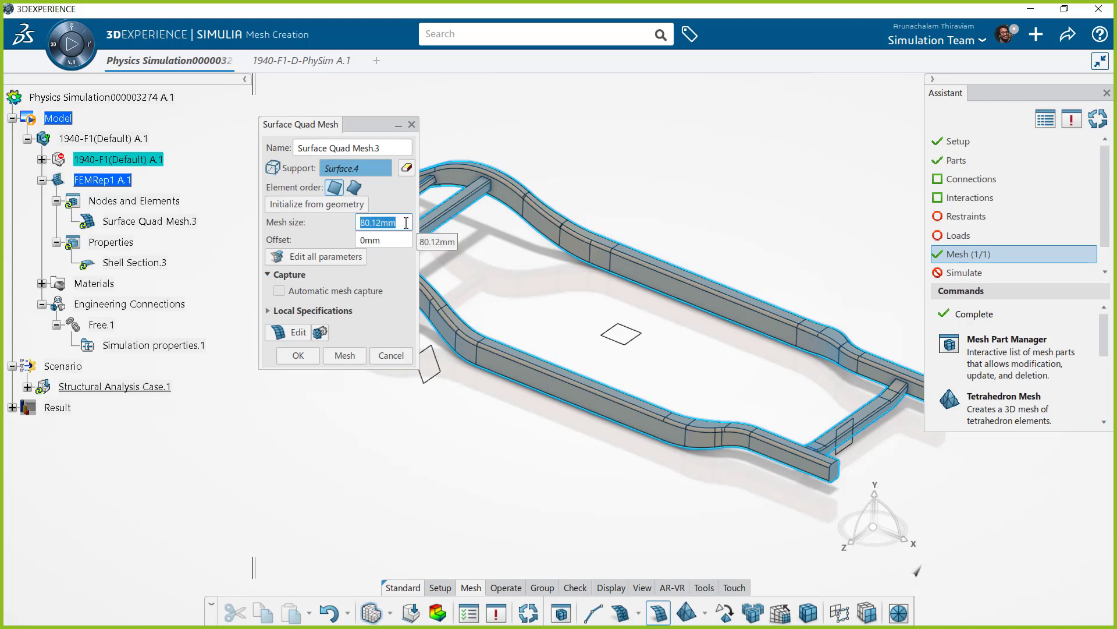
{"action": "type", "text": "15"}
{"action": "key", "text": "Return"}
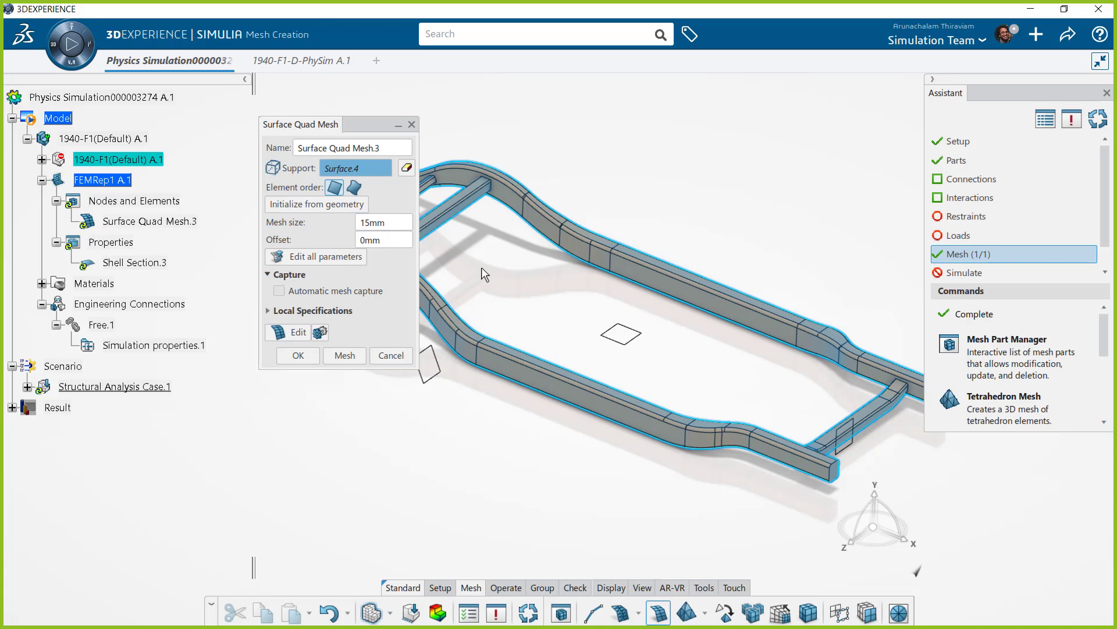
- Review the full parameters of the surface quad mesh, accept them and generate the mesh on the frame
{"action": "left_click", "coordinate": [338, 259]}
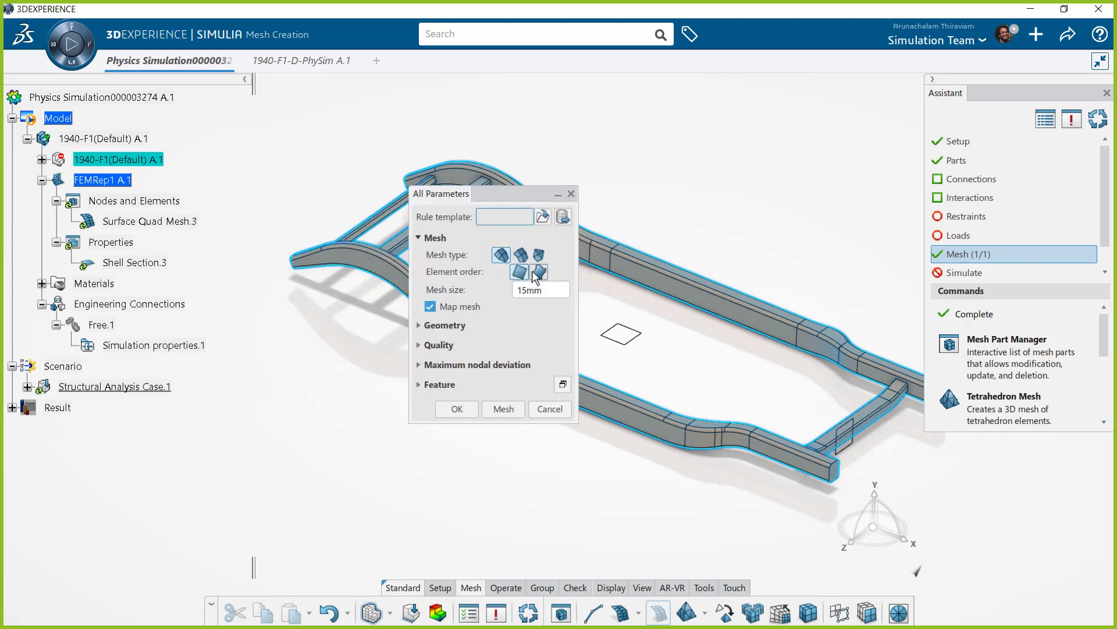
{"action": "left_click_drag", "start_coordinate": [455, 196], "coordinate": [407, 193]}
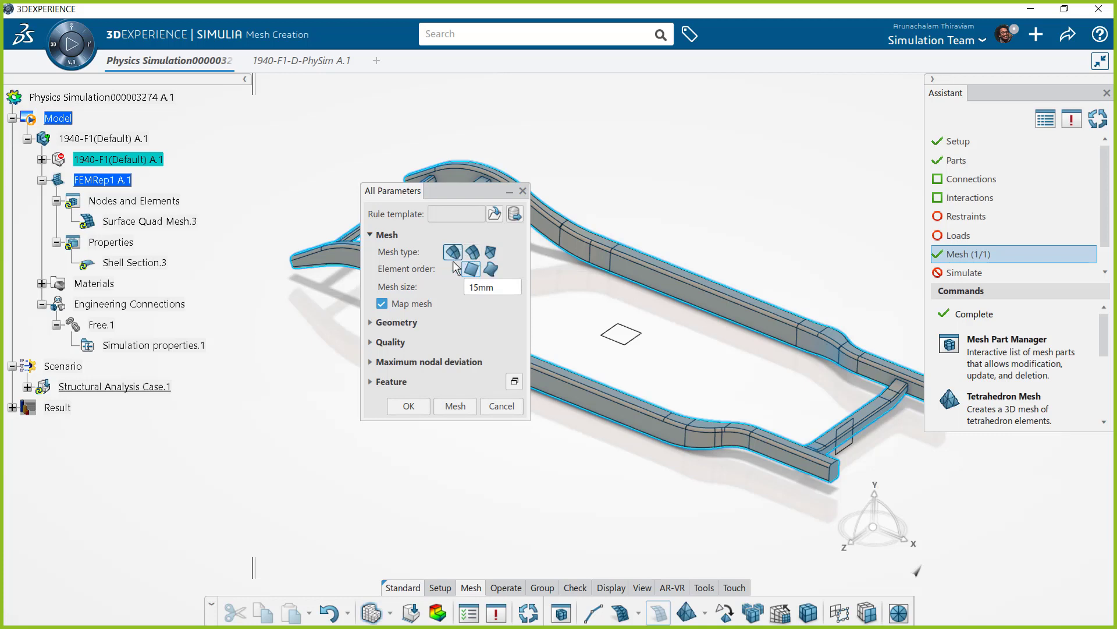
{"action": "left_click", "coordinate": [409, 407]}
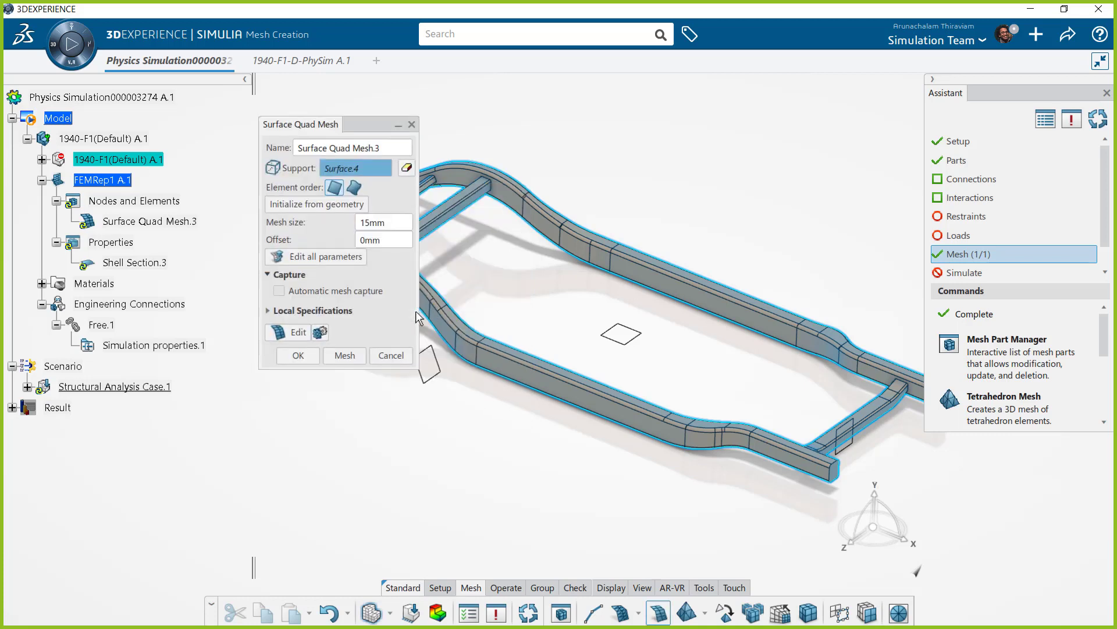
{"action": "left_click", "coordinate": [348, 357]}
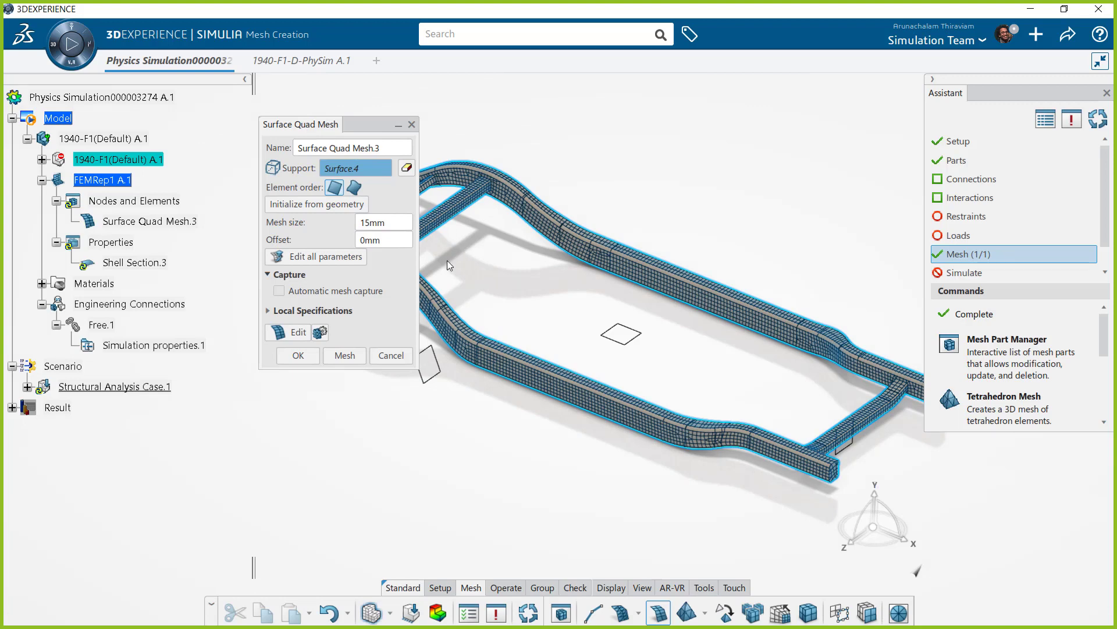
- Open the quad mesh for detailed editing and hide the colored edge and vertex overlay to inspect the elements
{"action": "left_click", "coordinate": [294, 337]}
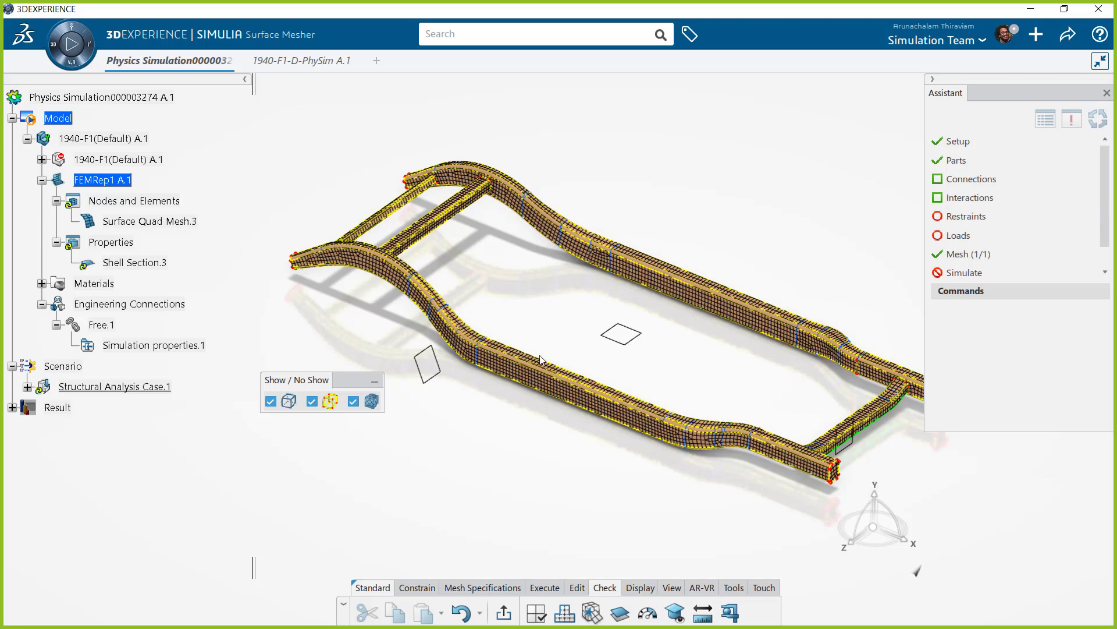
{"action": "middle_click_drag", "start_coordinate": [541, 359], "coordinate": [630, 439]}
{"action": "scroll", "coordinate": [630, 439], "scroll_direction": "up", "scroll_amount": 3}
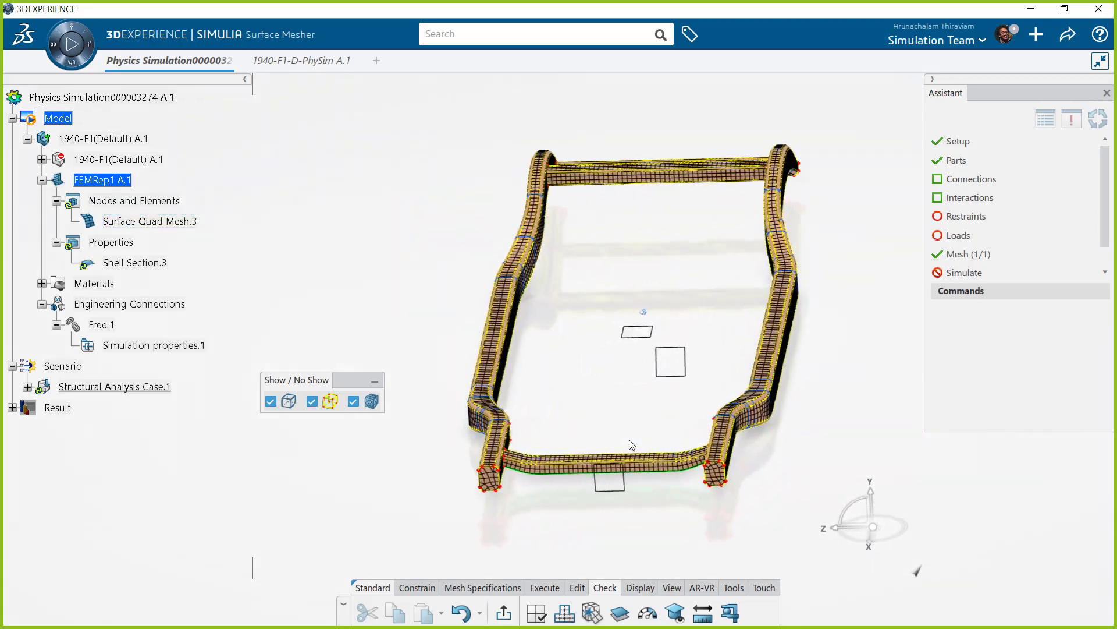
{"action": "left_click", "coordinate": [312, 401]}
{"action": "scroll", "coordinate": [478, 459], "scroll_direction": "up", "scroll_amount": 3}
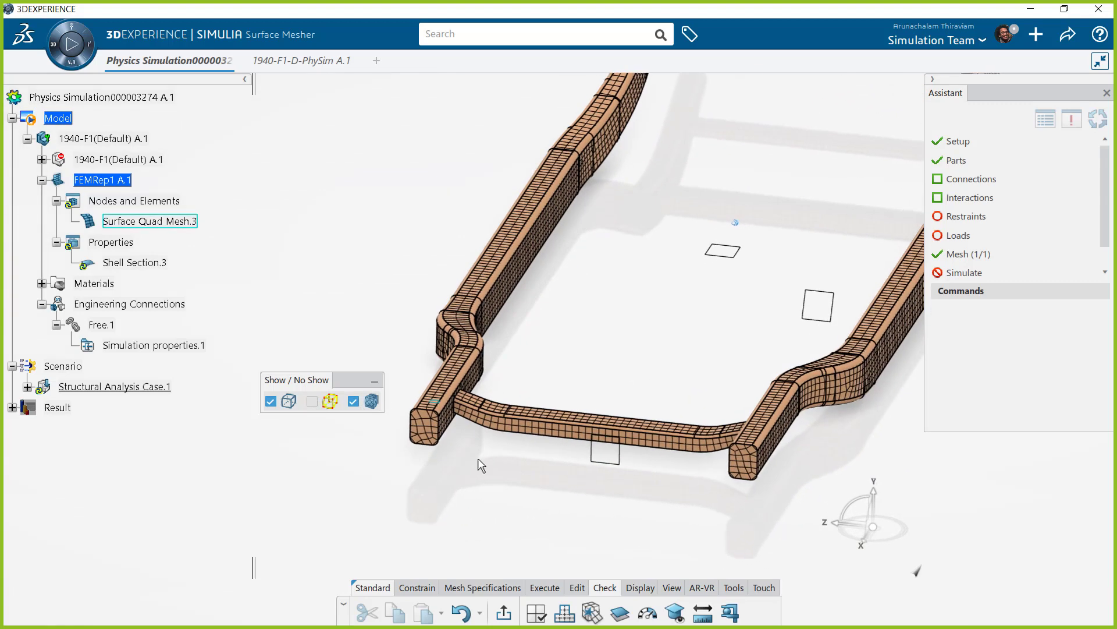
- Check the mesh quality report with the geometry hidden, examining the elements at the rail end, and leave the mesh editor
{"action": "left_click", "coordinate": [541, 613]}
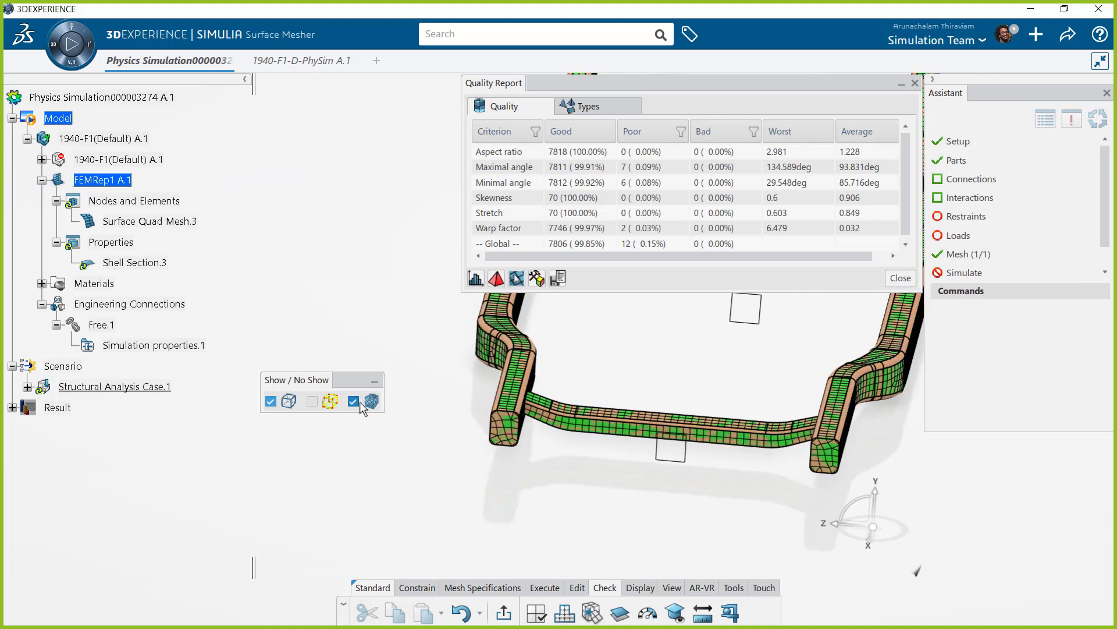
{"action": "left_click", "coordinate": [271, 400]}
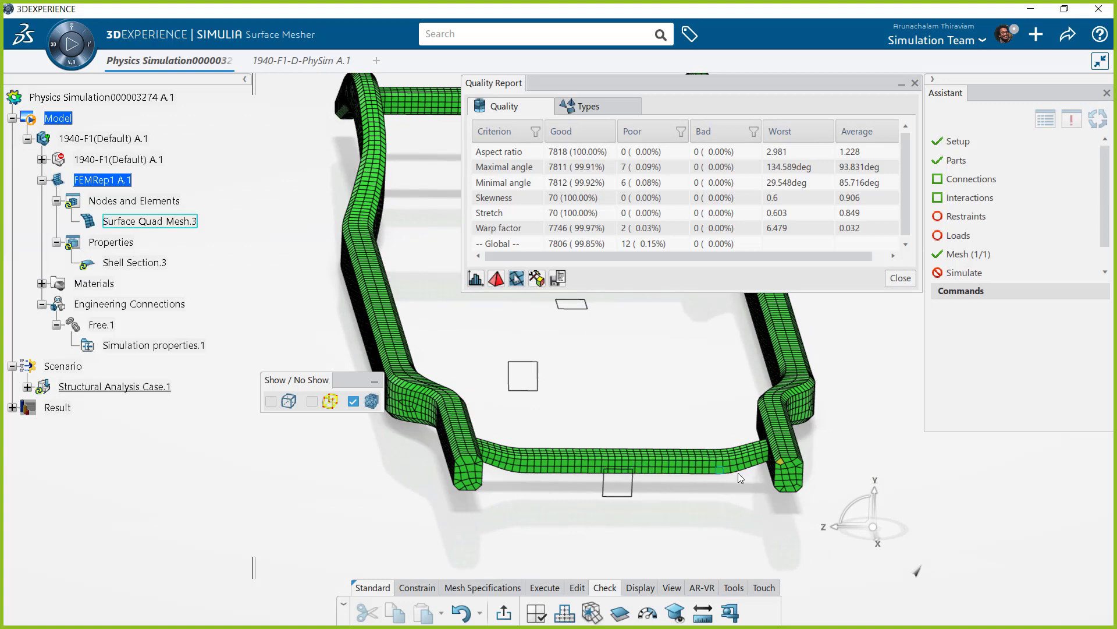
{"action": "middle_click_drag", "start_coordinate": [776, 475], "coordinate": [777, 534]}
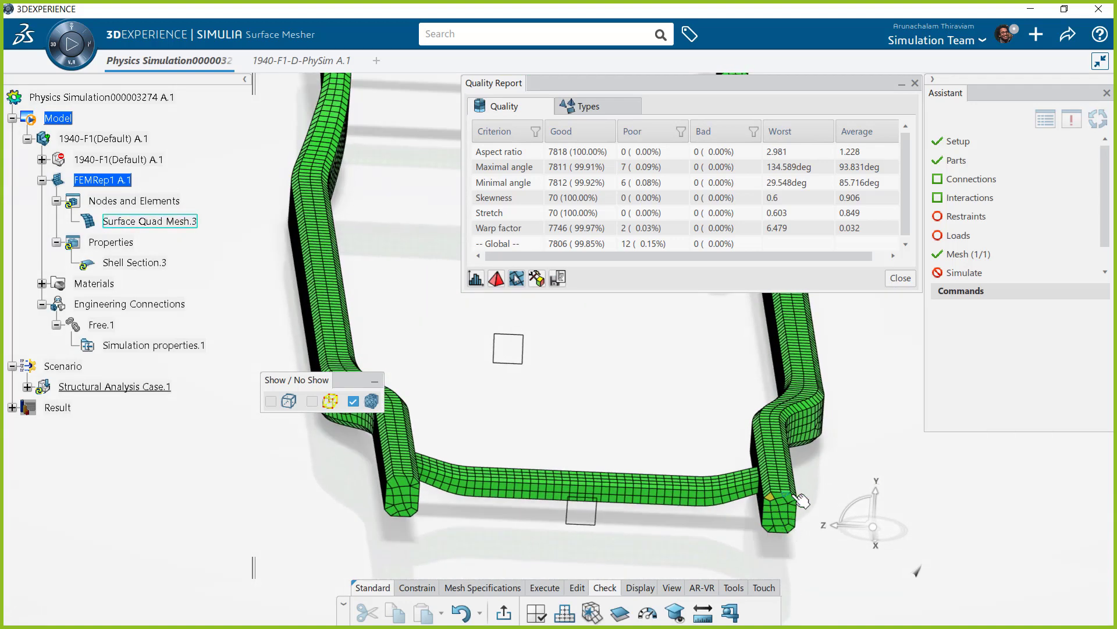
{"action": "middle_click_drag", "start_coordinate": [728, 505], "coordinate": [640, 416]}
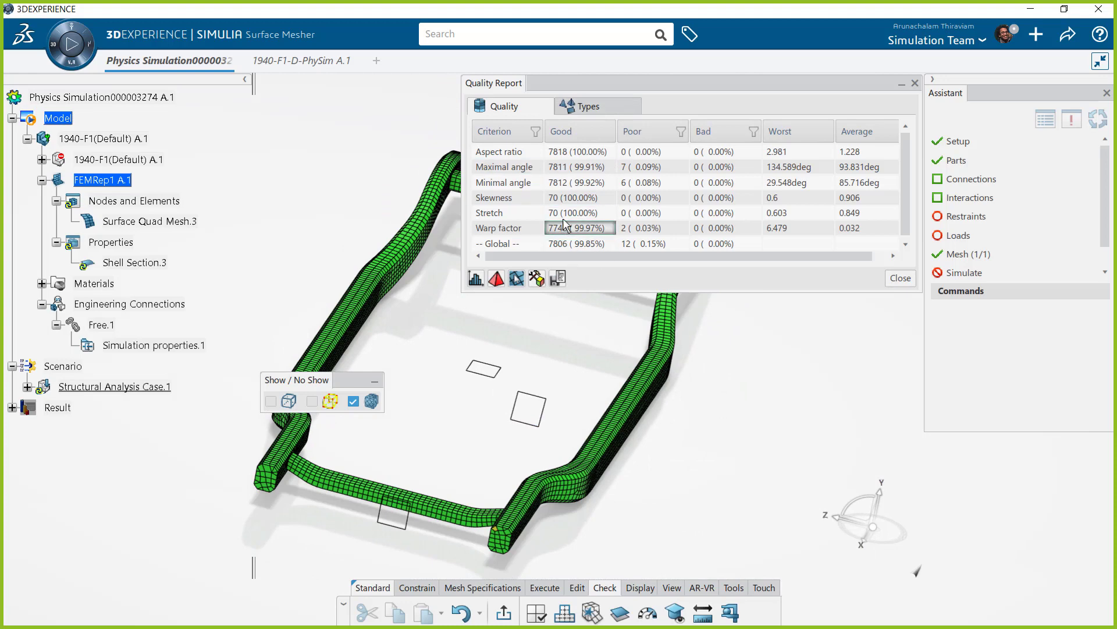
{"action": "left_click", "coordinate": [901, 278]}
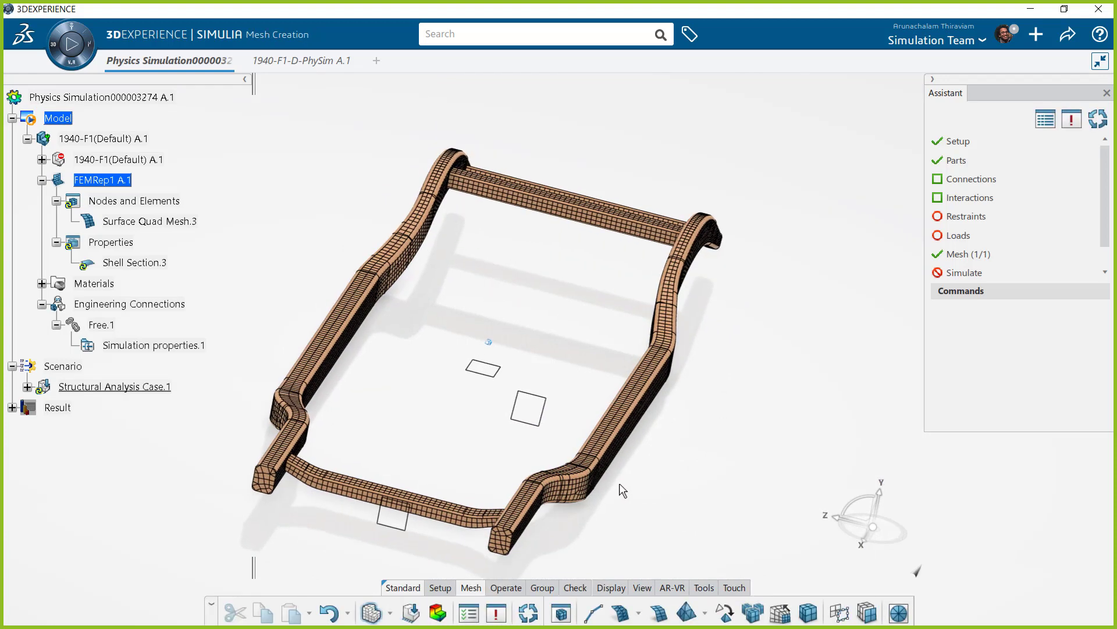
- Hide the FE Model in Visualization Management so that only the frame geometry is displayed
{"action": "middle_click_drag", "start_coordinate": [623, 491], "coordinate": [708, 254]}
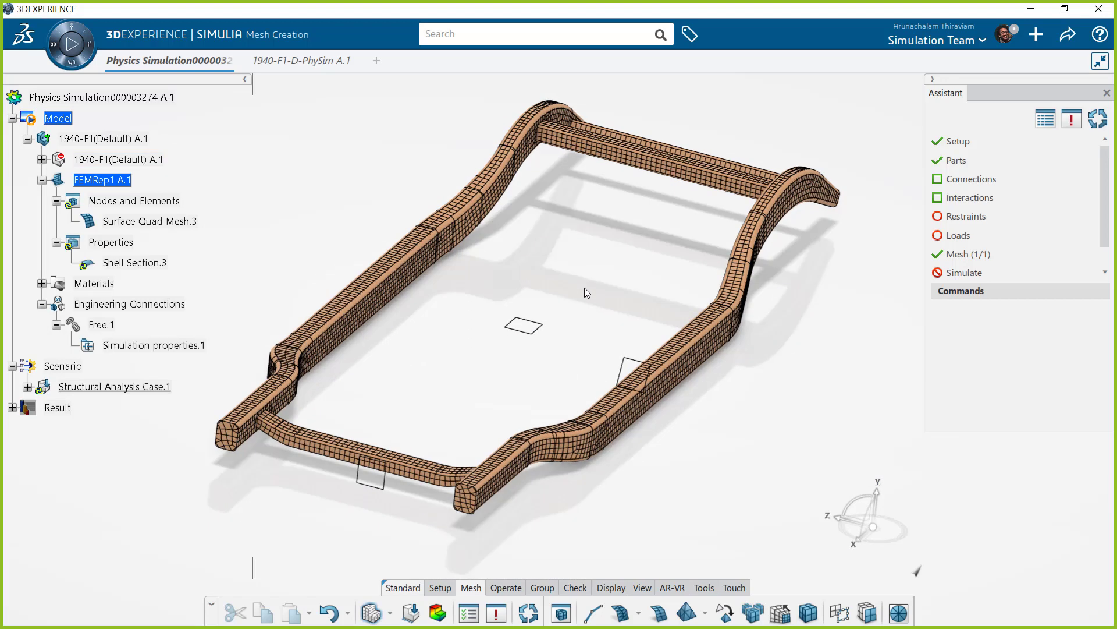
{"action": "right_click", "coordinate": [553, 331]}
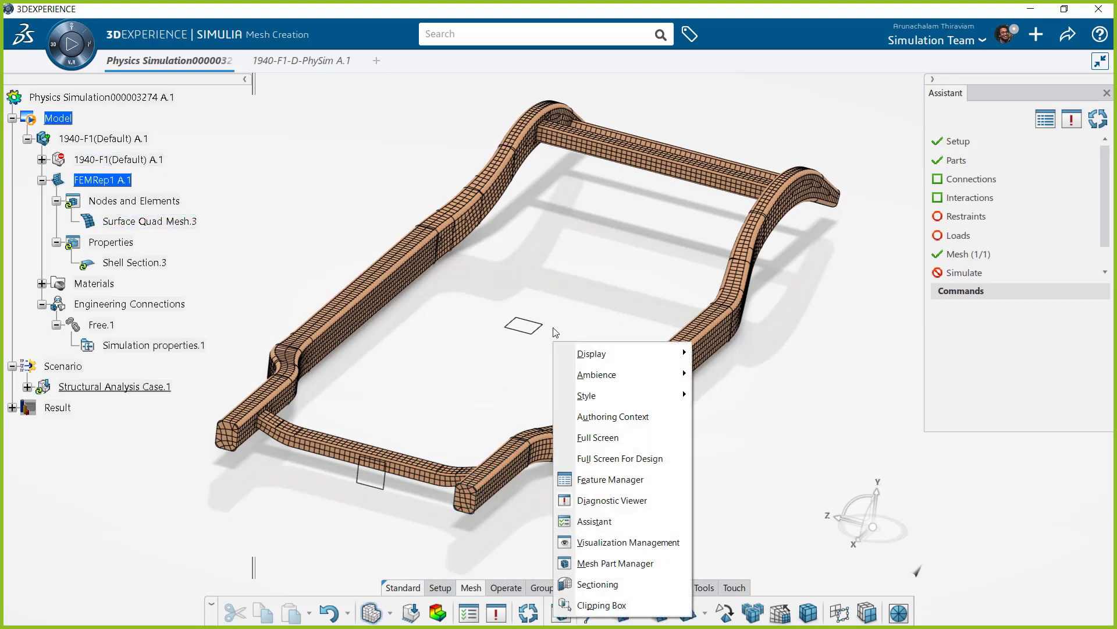
{"action": "left_click", "coordinate": [603, 547]}
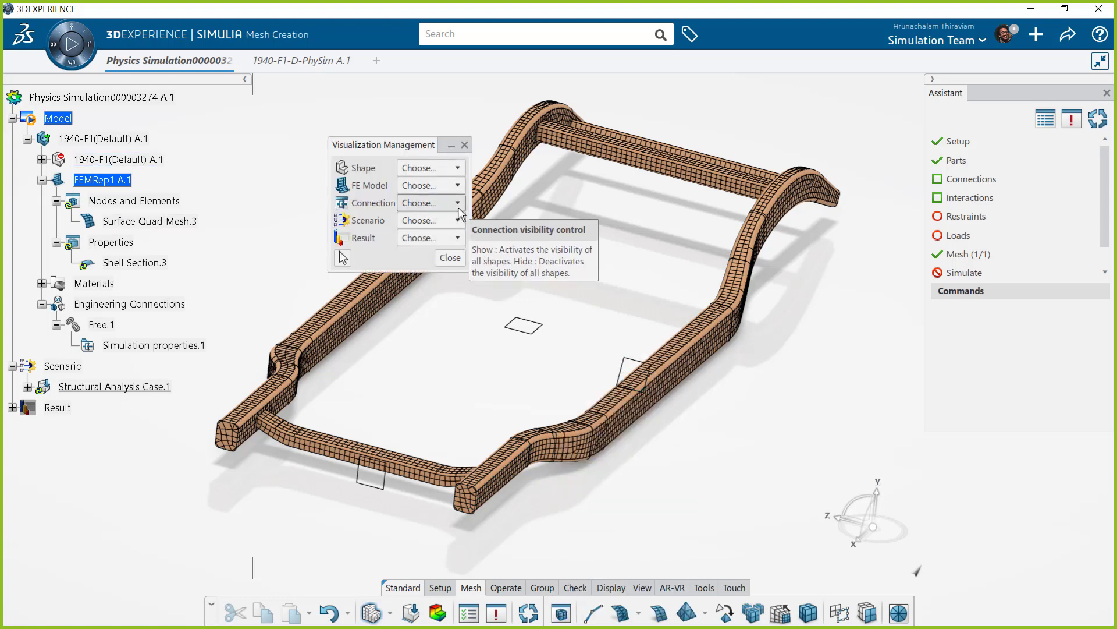
{"action": "left_click", "coordinate": [427, 186]}
{"action": "left_click", "coordinate": [424, 220]}
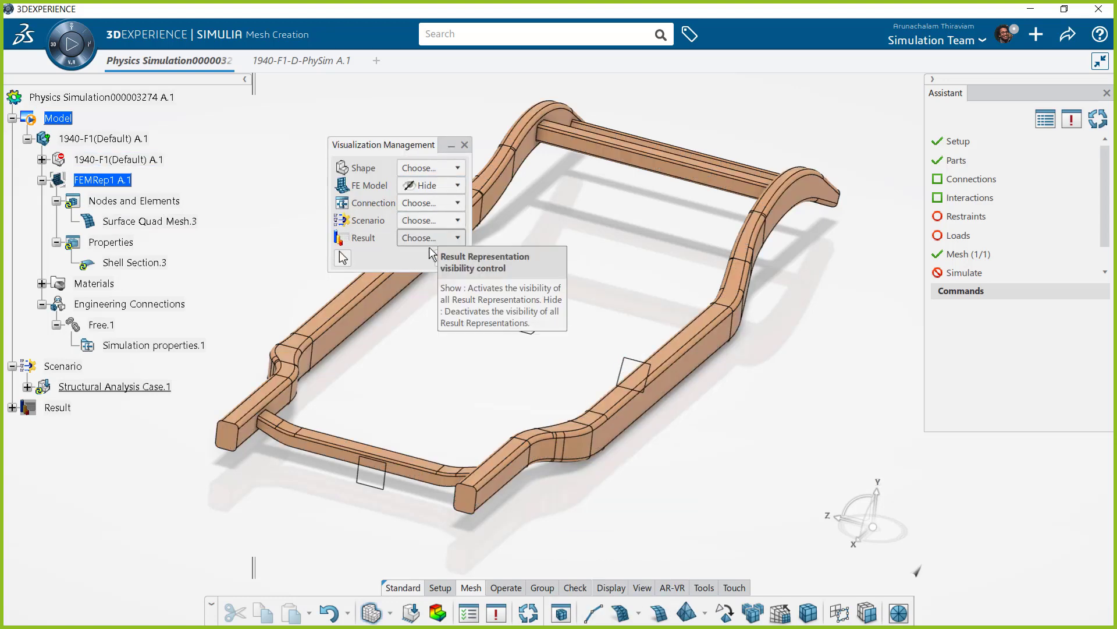
{"action": "left_click", "coordinate": [445, 263]}
- Add a clamp restraint to the two end faces of the frame's arched rails
{"action": "middle_click_drag", "start_coordinate": [651, 266], "coordinate": [788, 417]}
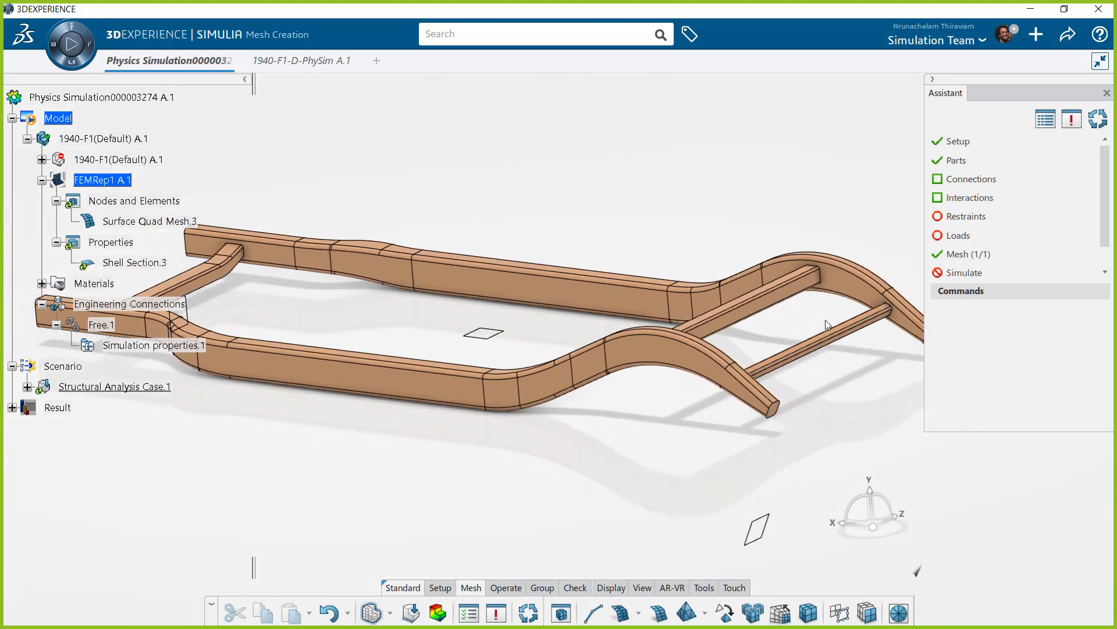
{"action": "left_click", "coordinate": [960, 217]}
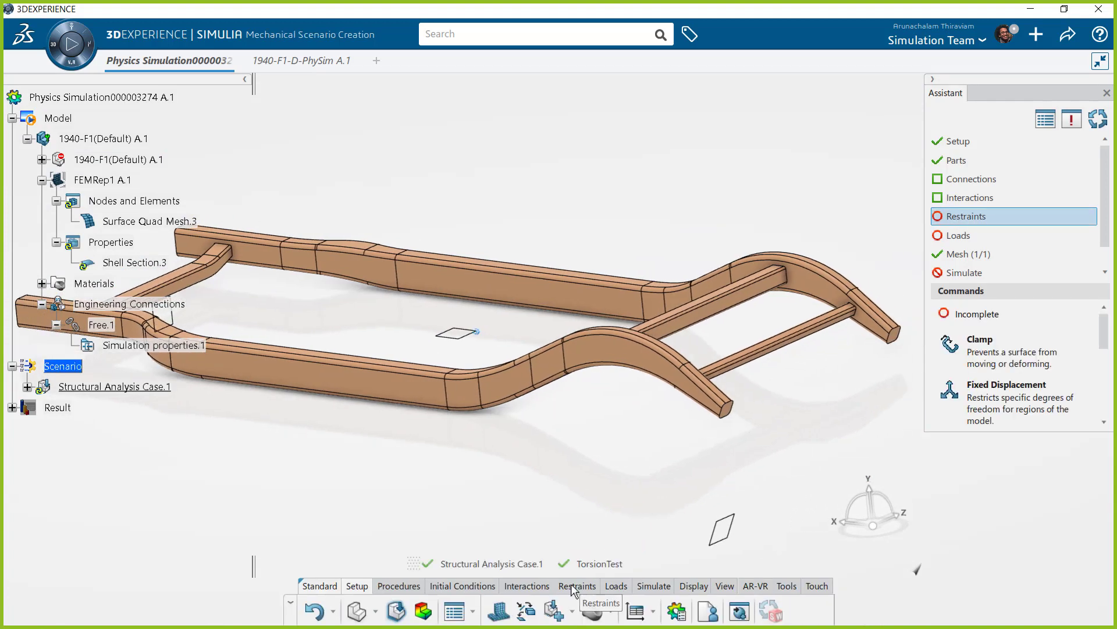
{"action": "left_click", "coordinate": [572, 586]}
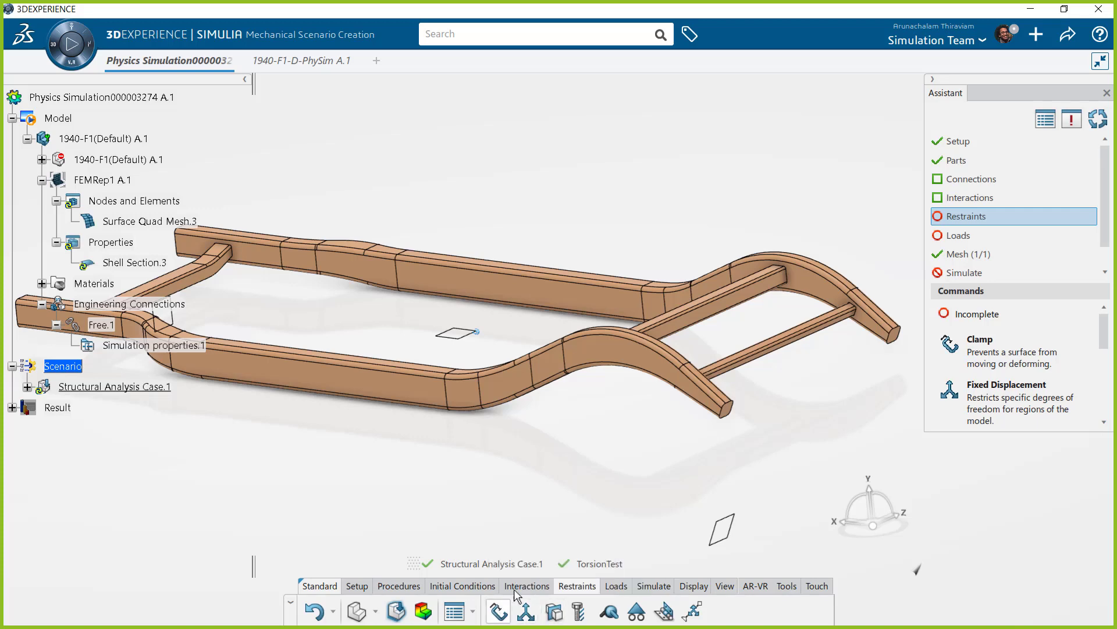
{"action": "left_click", "coordinate": [678, 452]}
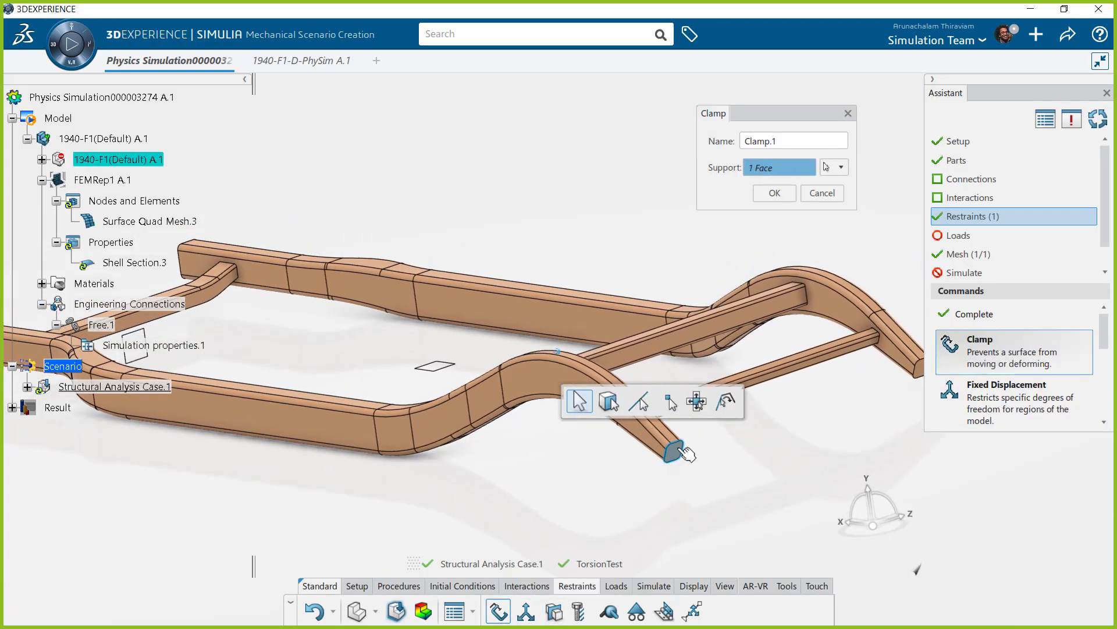
{"action": "left_click", "coordinate": [843, 370]}
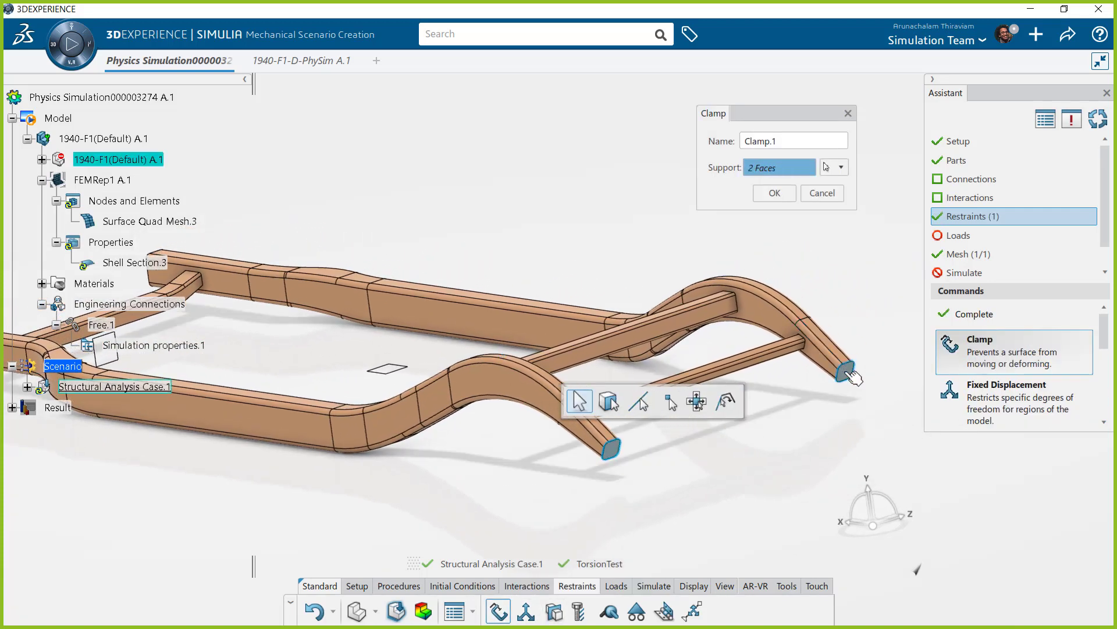
{"action": "left_click", "coordinate": [780, 192]}
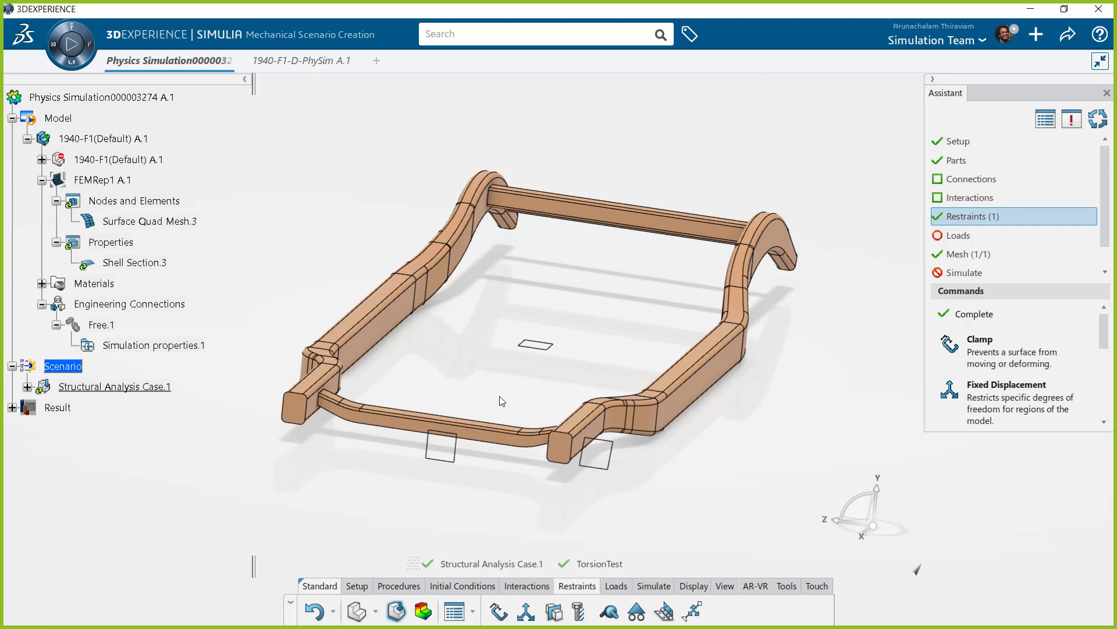
- Create a kinematic coupling connection supported on the two opposite side faces of the curved cross member between the straight rail ends
{"action": "left_click", "coordinate": [960, 184]}
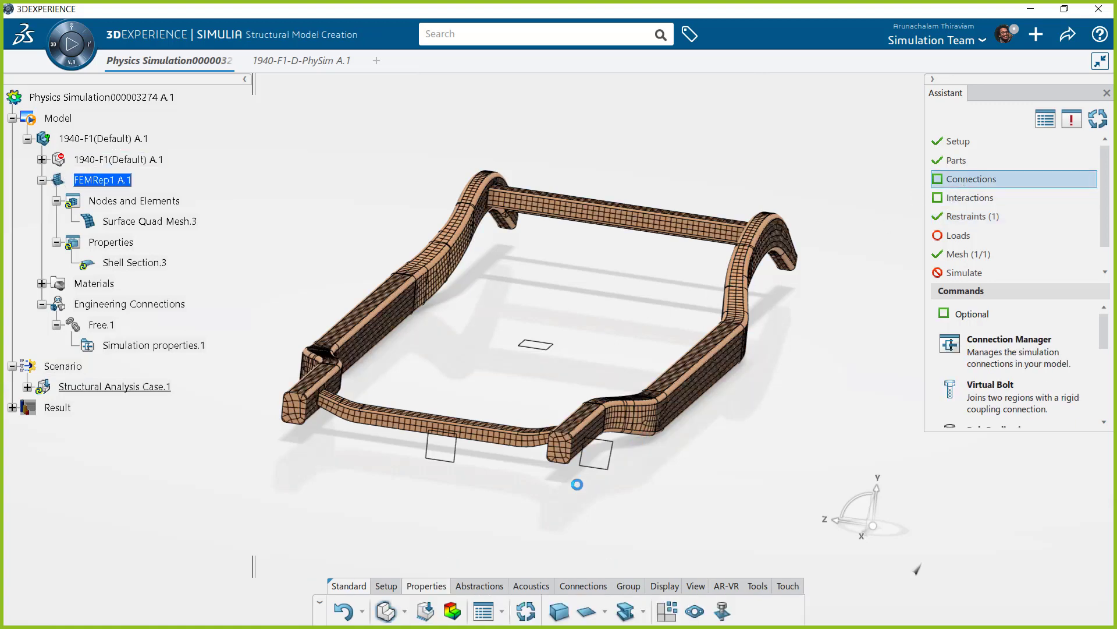
{"action": "left_click", "coordinate": [570, 588]}
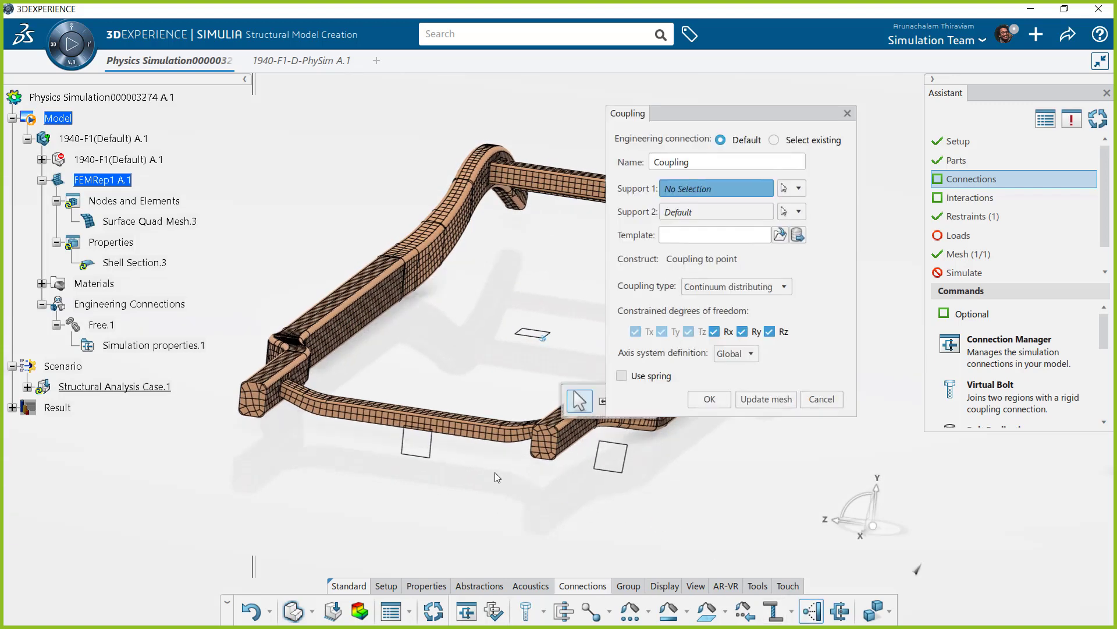
{"action": "left_click", "coordinate": [434, 437]}
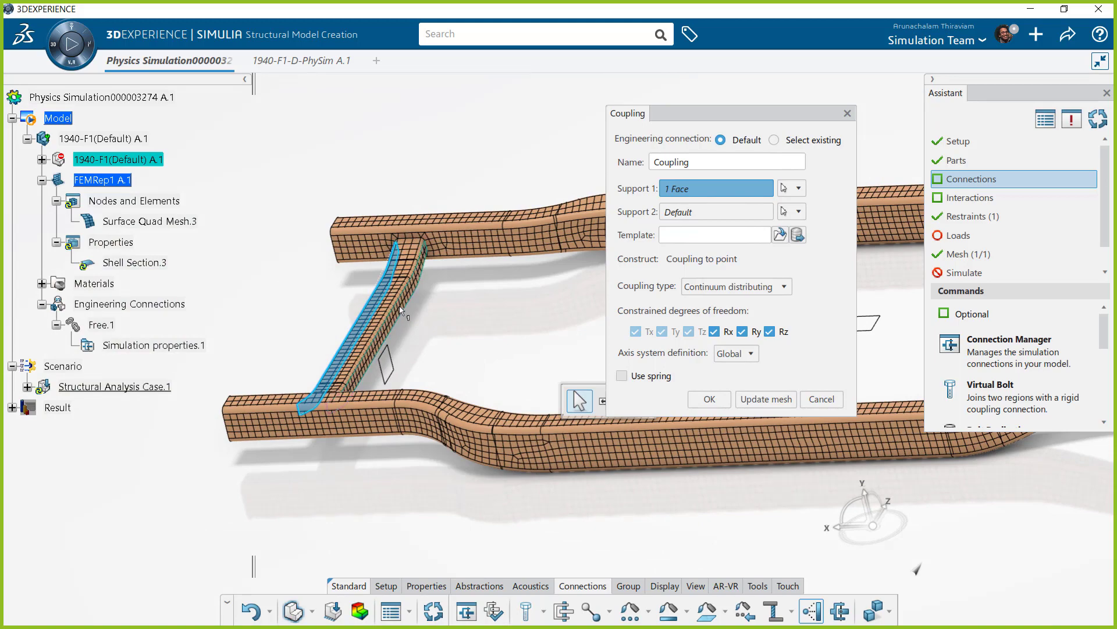
{"action": "left_click", "coordinate": [400, 310]}
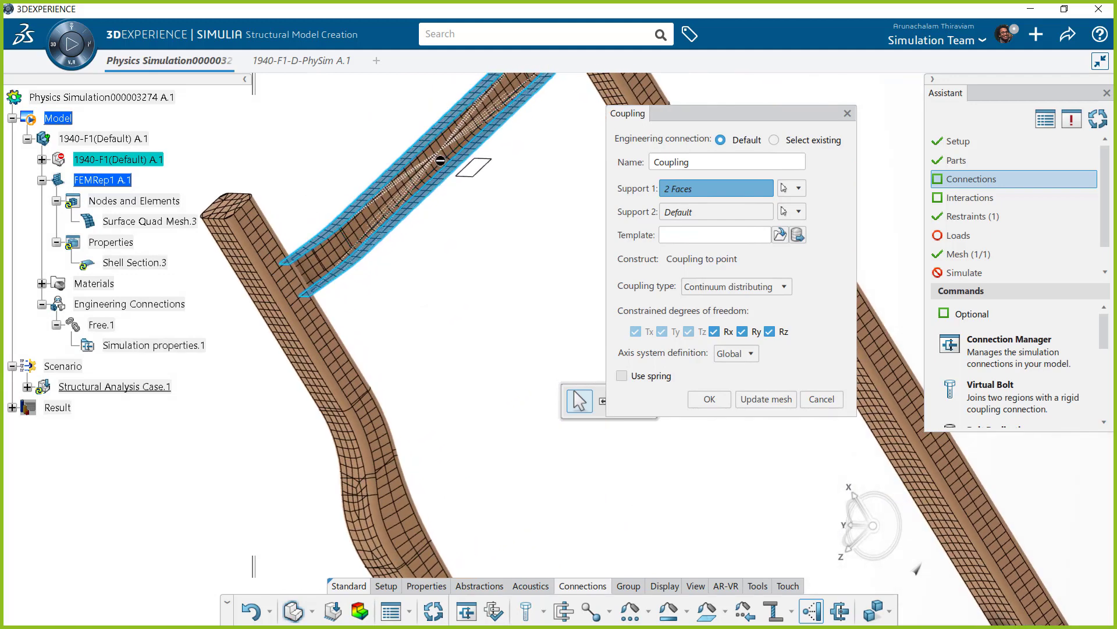
{"action": "middle_click_drag", "start_coordinate": [469, 167], "coordinate": [460, 206]}
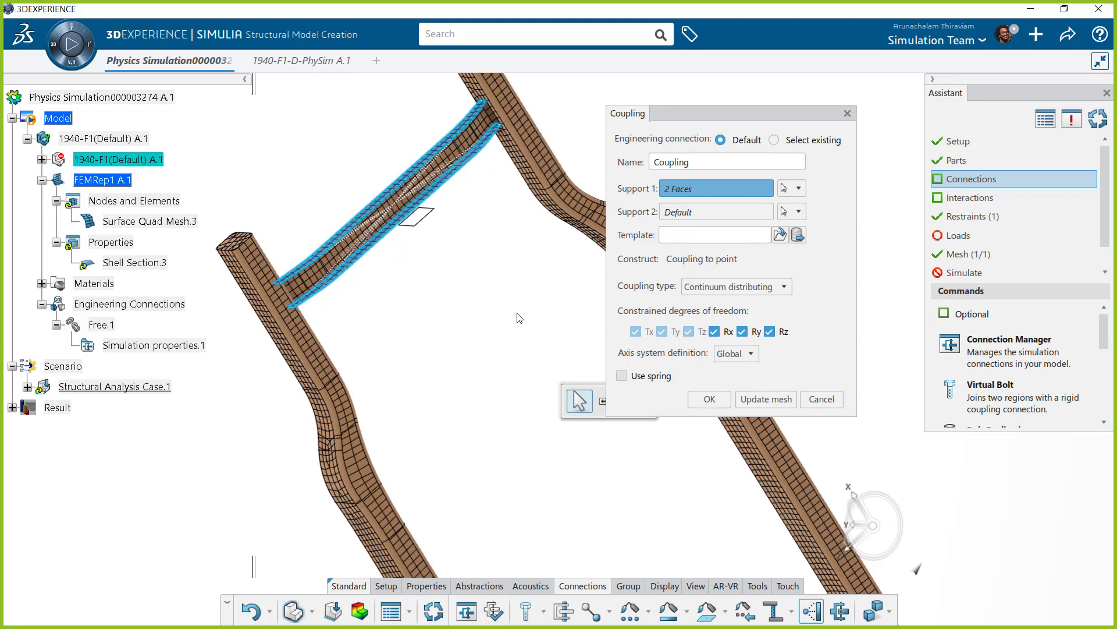
{"action": "left_click", "coordinate": [734, 286]}
{"action": "left_click", "coordinate": [707, 300]}
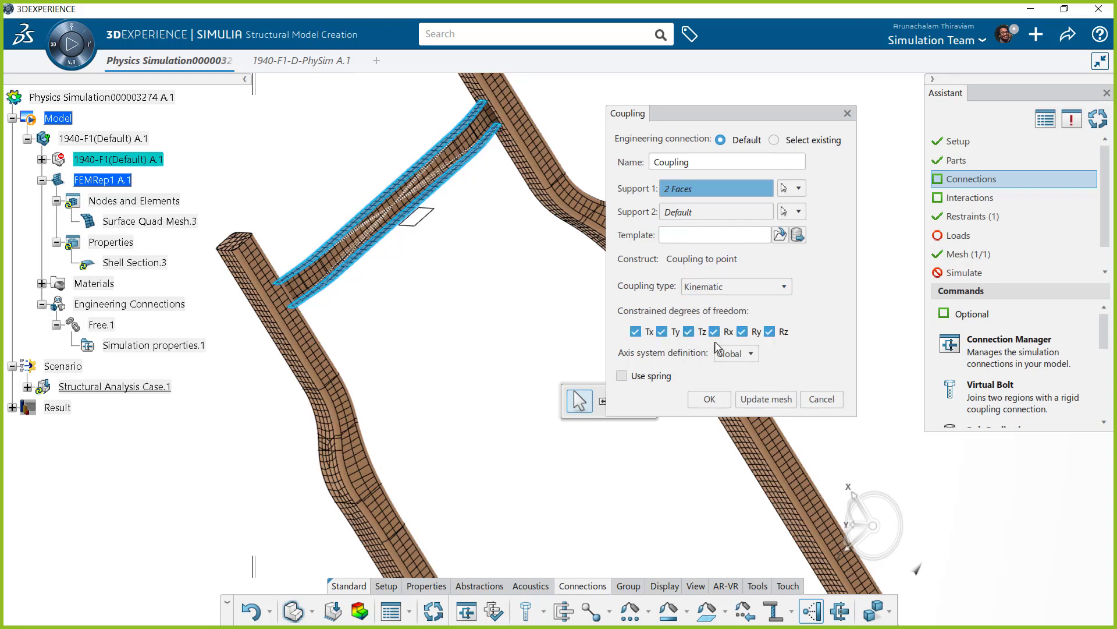
{"action": "left_click", "coordinate": [710, 398]}
{"action": "middle_click_drag", "start_coordinate": [588, 369], "coordinate": [457, 306]}
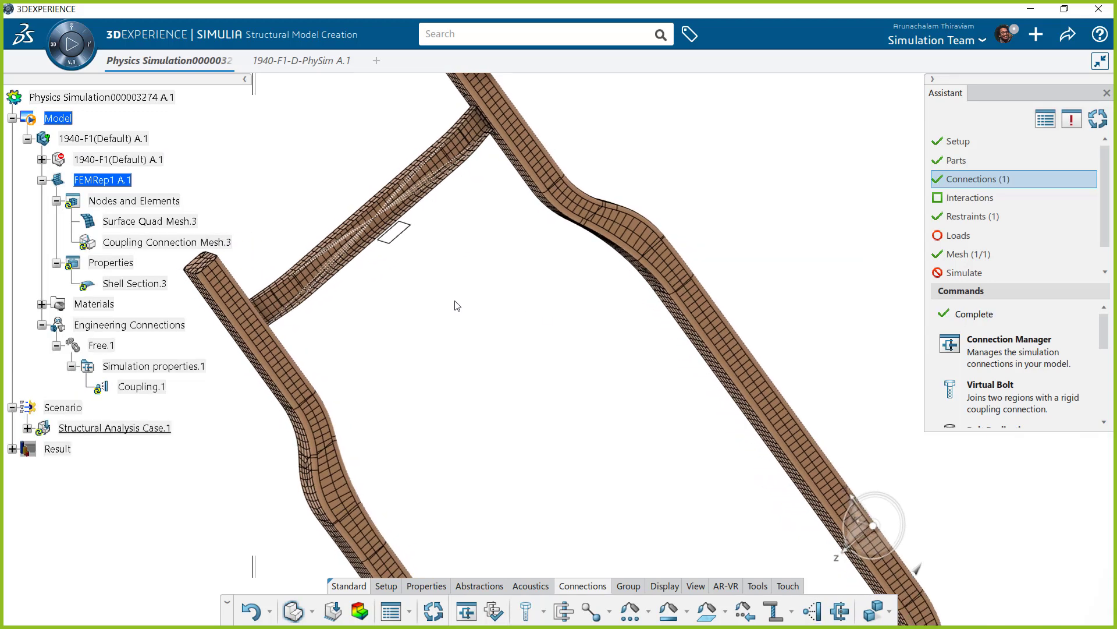
- Apply a torque load of 2000 Nxm about X to the cross member's coupling
{"action": "left_click", "coordinate": [958, 235]}
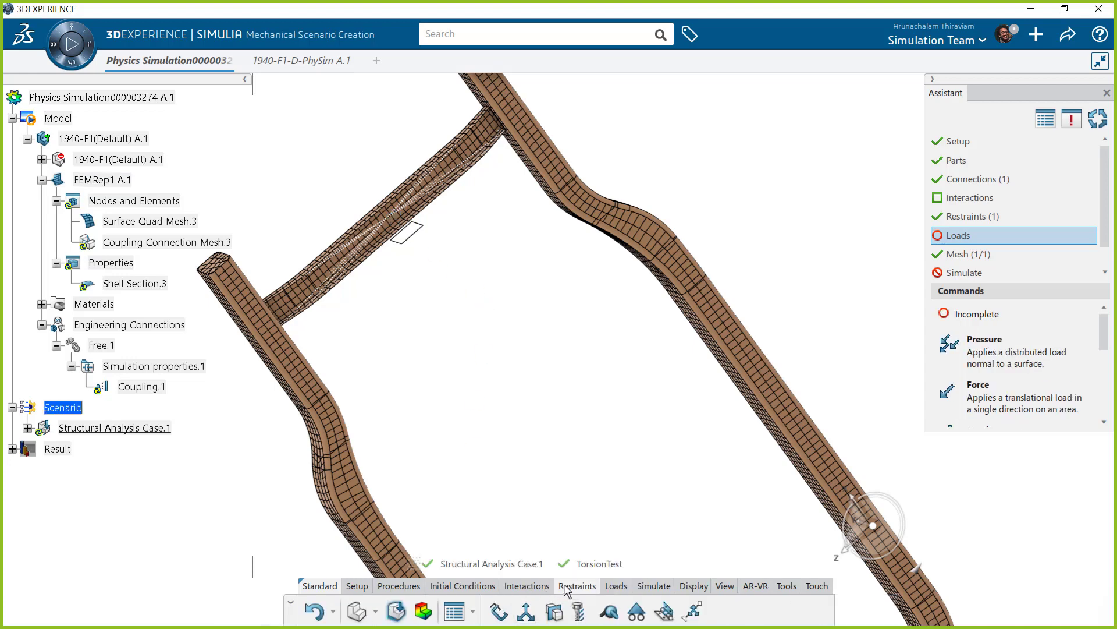
{"action": "left_click", "coordinate": [614, 586]}
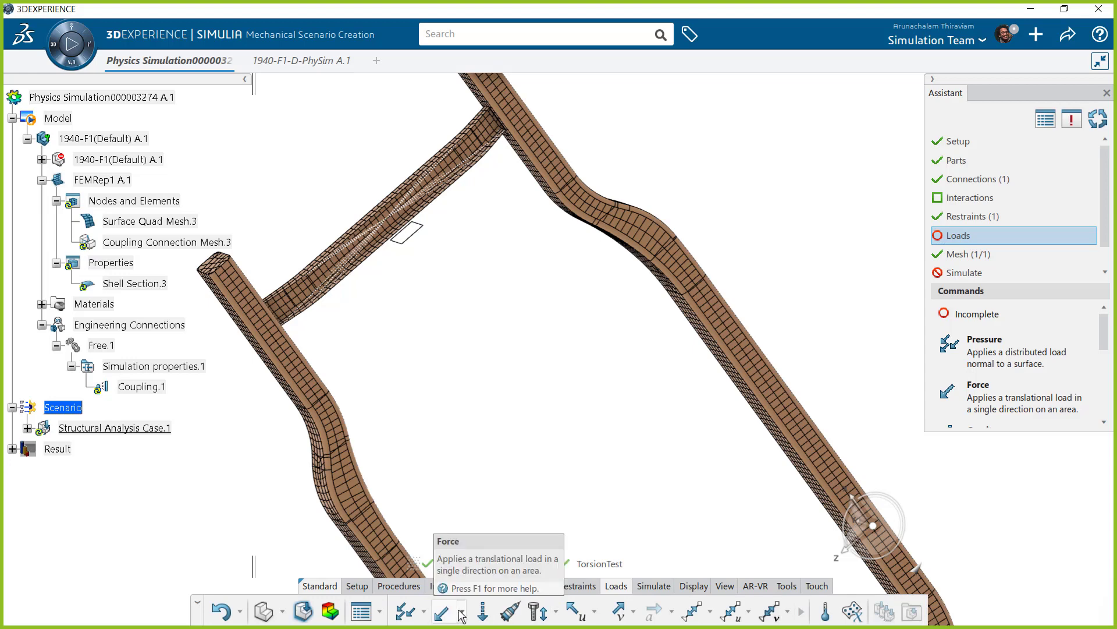
{"action": "left_click", "coordinate": [464, 611]}
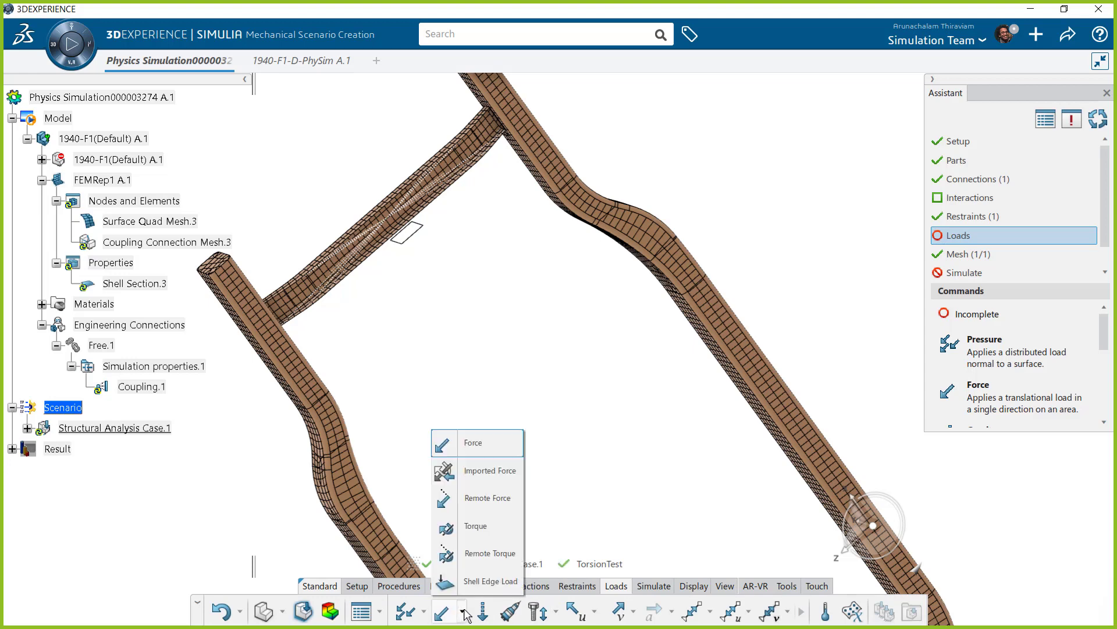
{"action": "left_click", "coordinate": [494, 531]}
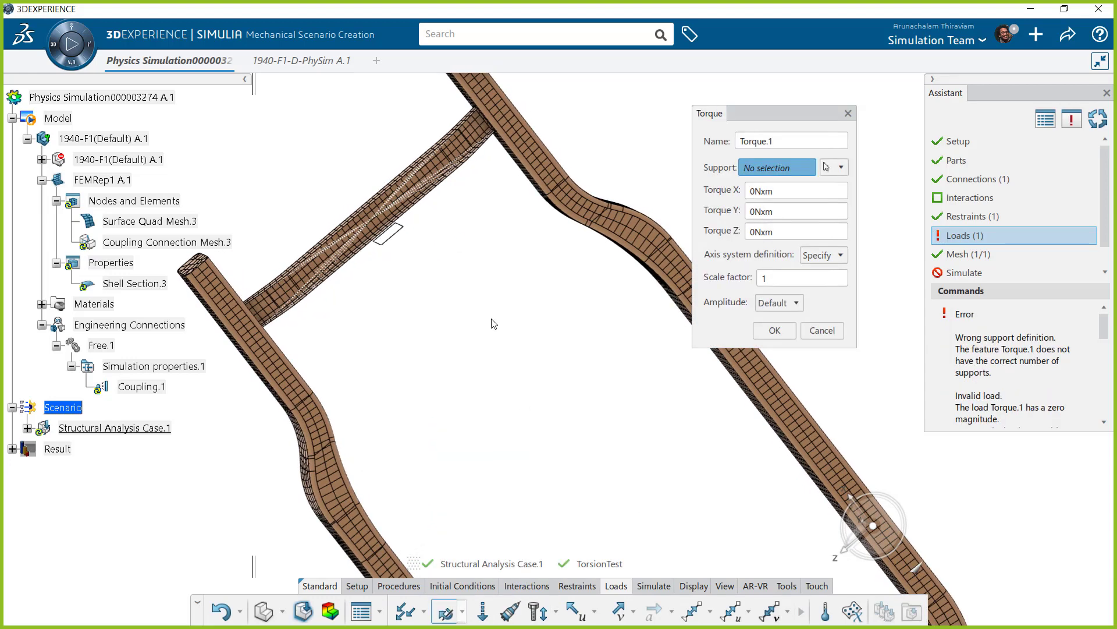
{"action": "left_click", "coordinate": [381, 222]}
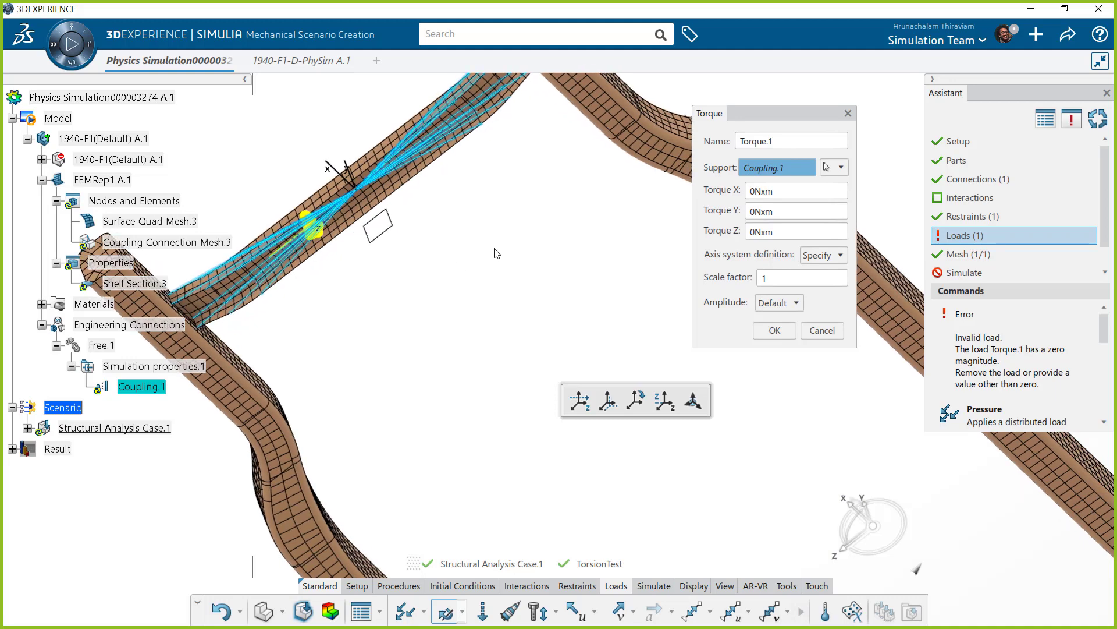
{"action": "left_click", "coordinate": [769, 196]}
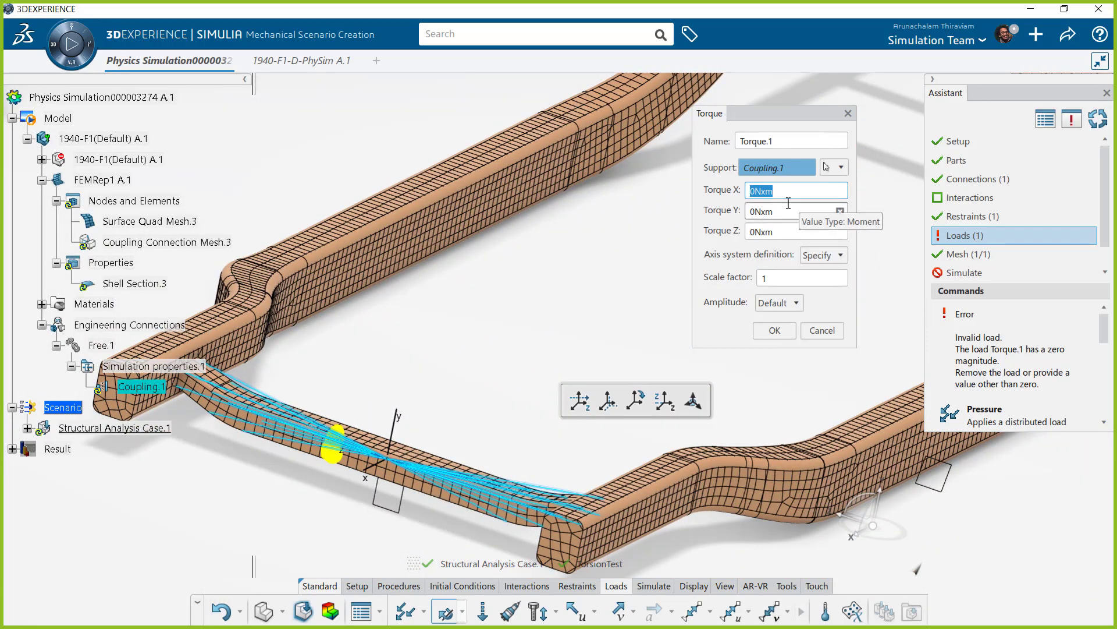
{"action": "type", "text": "2000"}
{"action": "key", "text": "Return"}
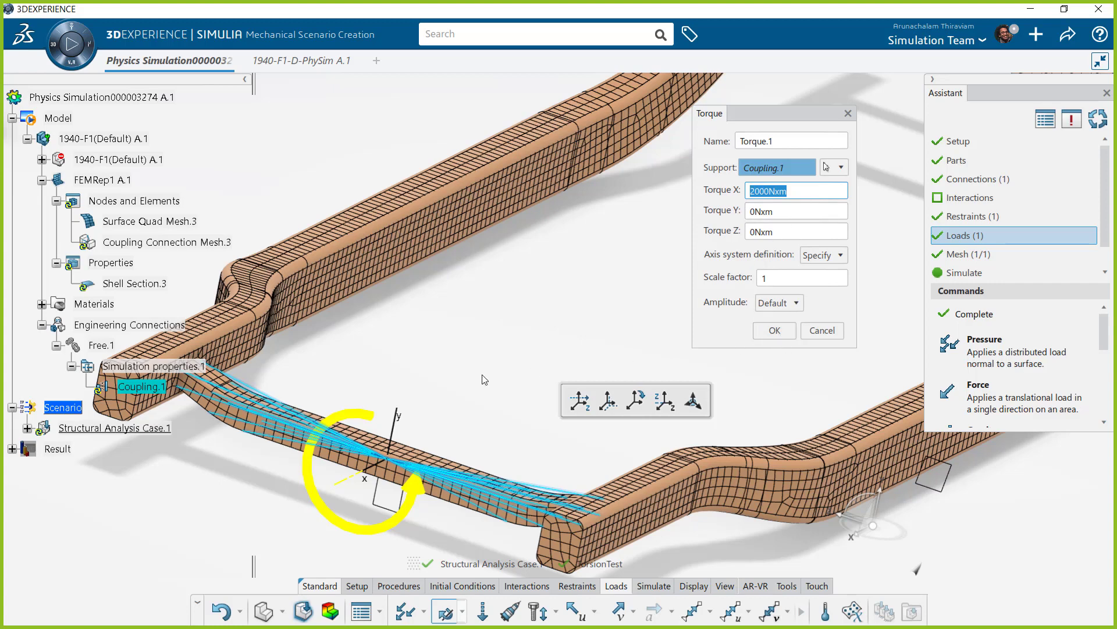
{"action": "left_click", "coordinate": [775, 330]}
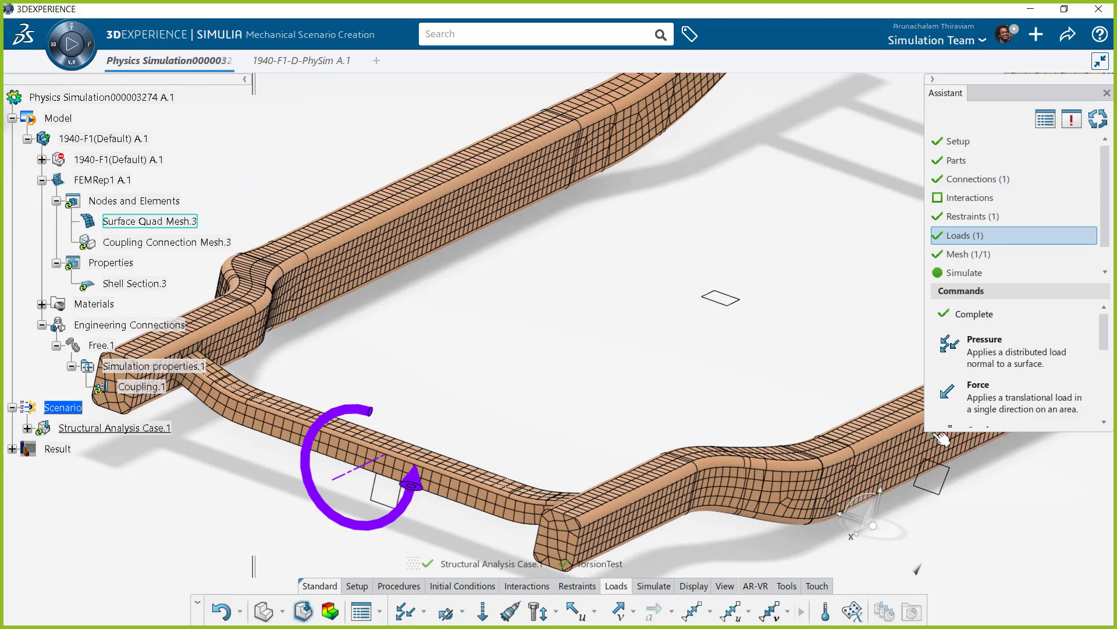
- Run the simulation as Local interactive with the Embedded license on 4 cores, and close the status report once it completes
{"action": "left_click_drag", "start_coordinate": [933, 431], "coordinate": [933, 499]}
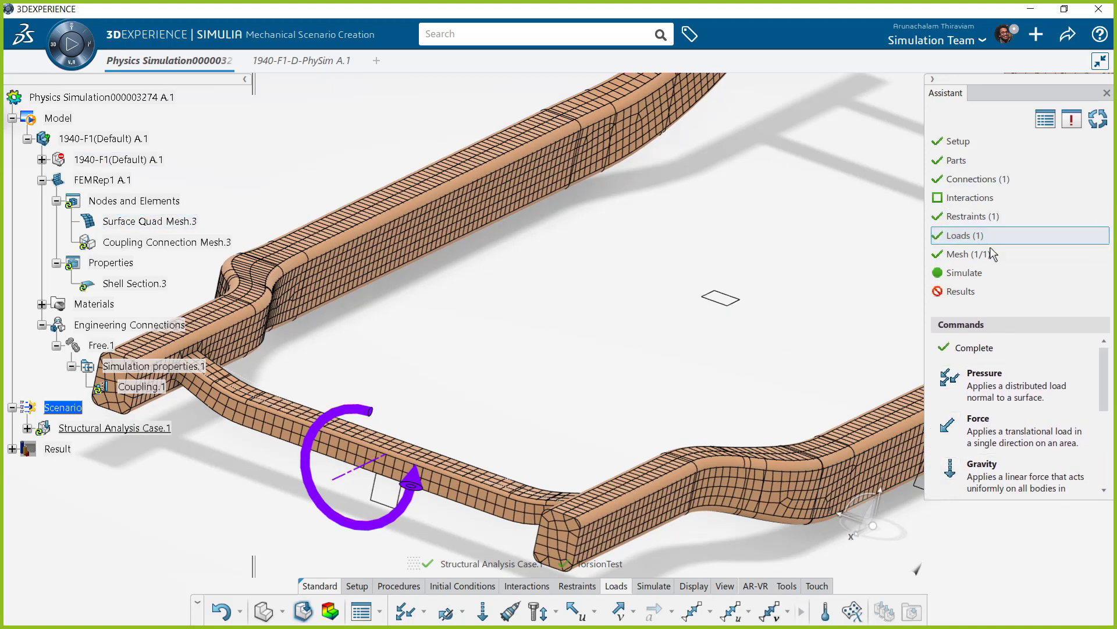
{"action": "left_click", "coordinate": [971, 238]}
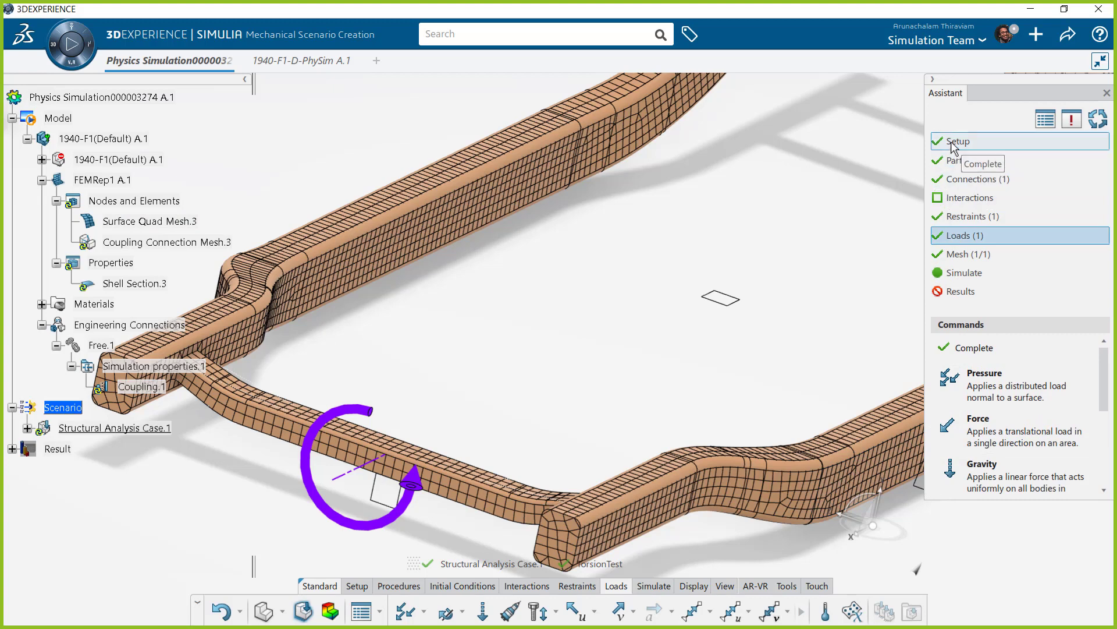
{"action": "left_click", "coordinate": [952, 275]}
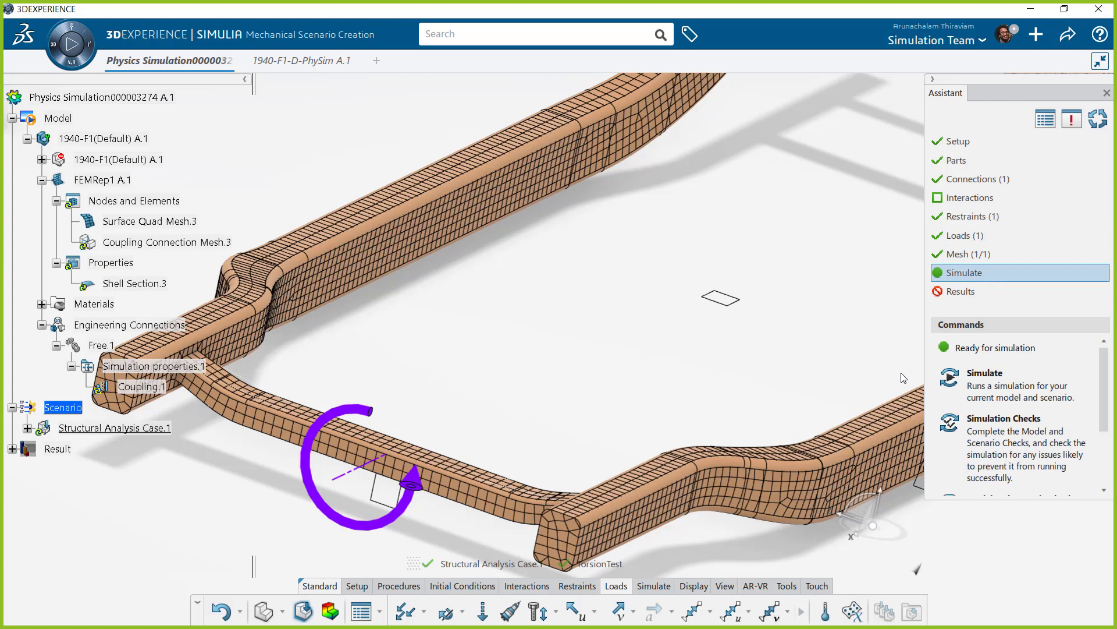
{"action": "left_click", "coordinate": [968, 379]}
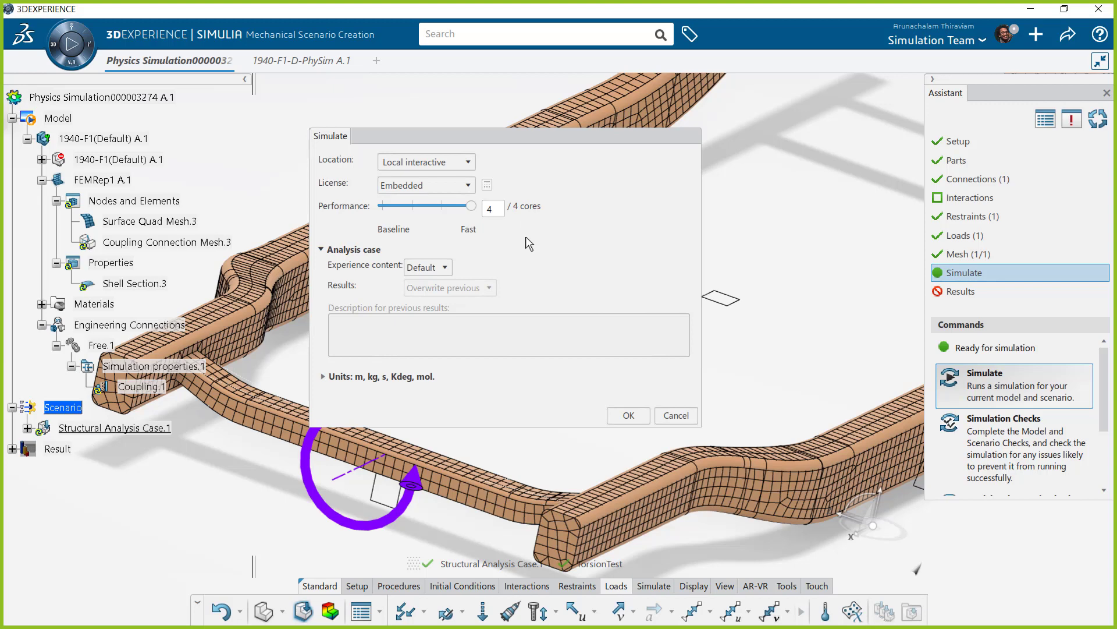
{"action": "left_click", "coordinate": [446, 160]}
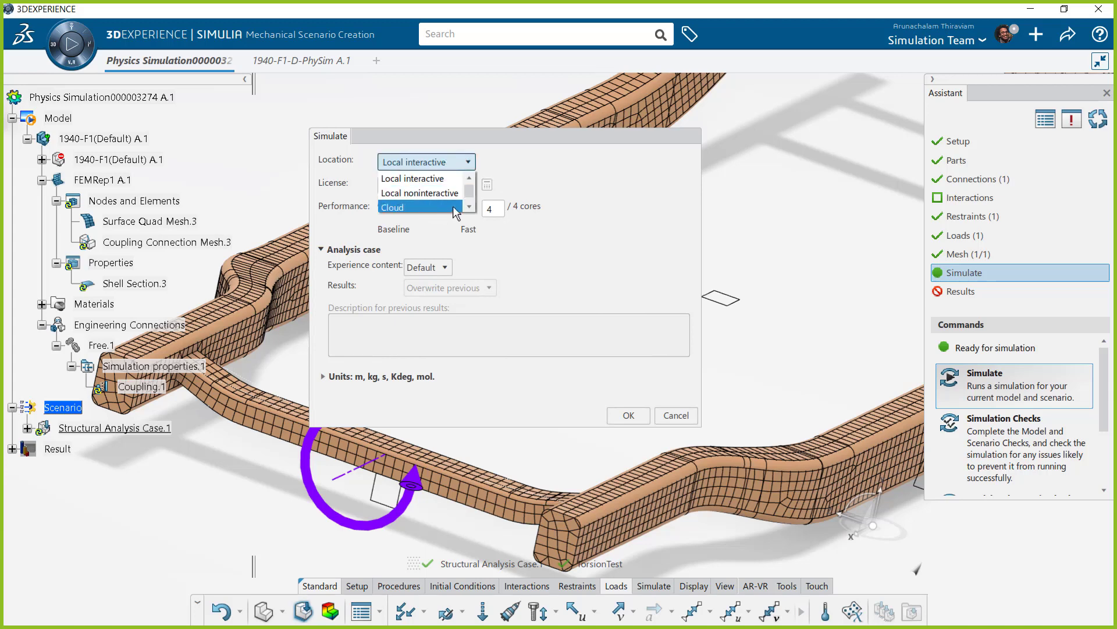
{"action": "left_click", "coordinate": [524, 175]}
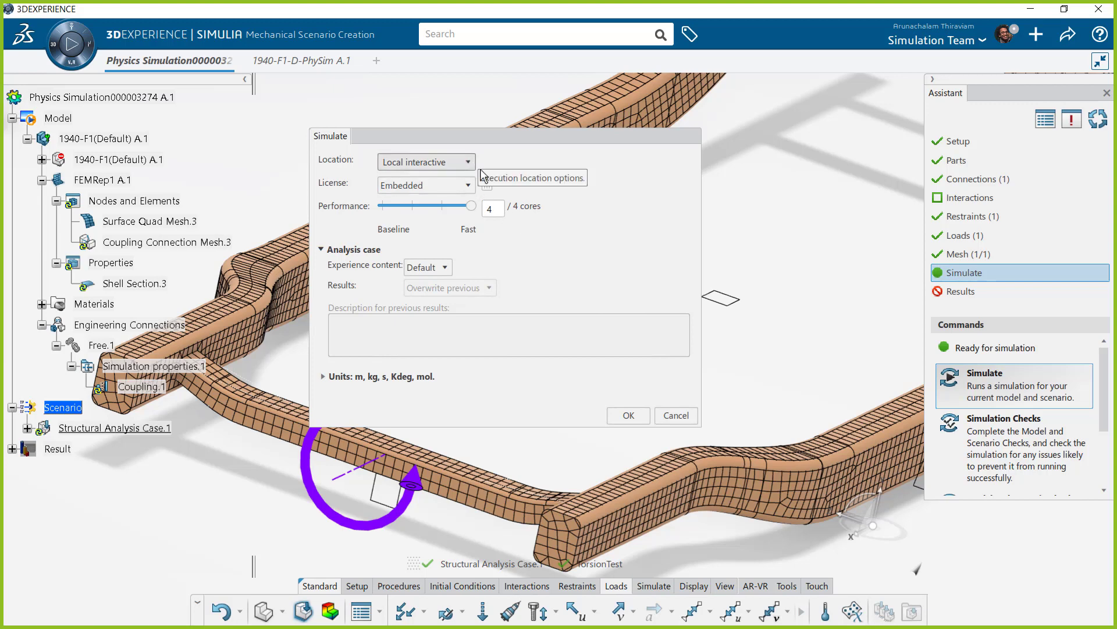
{"action": "left_click", "coordinate": [625, 416]}
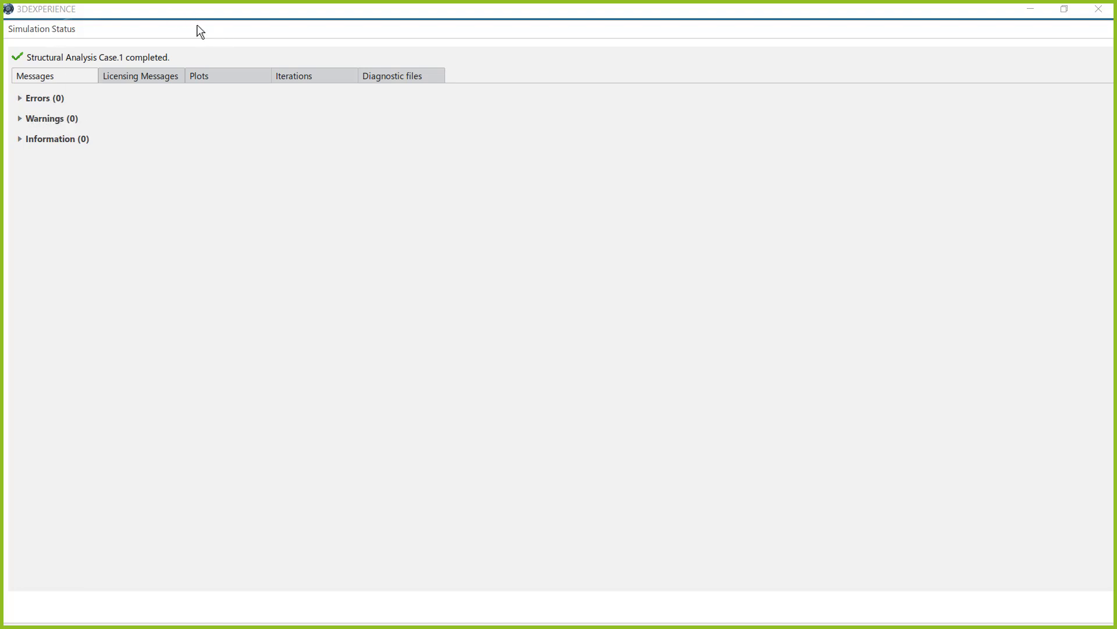
{"action": "left_click_drag", "start_coordinate": [197, 23], "coordinate": [257, 102]}
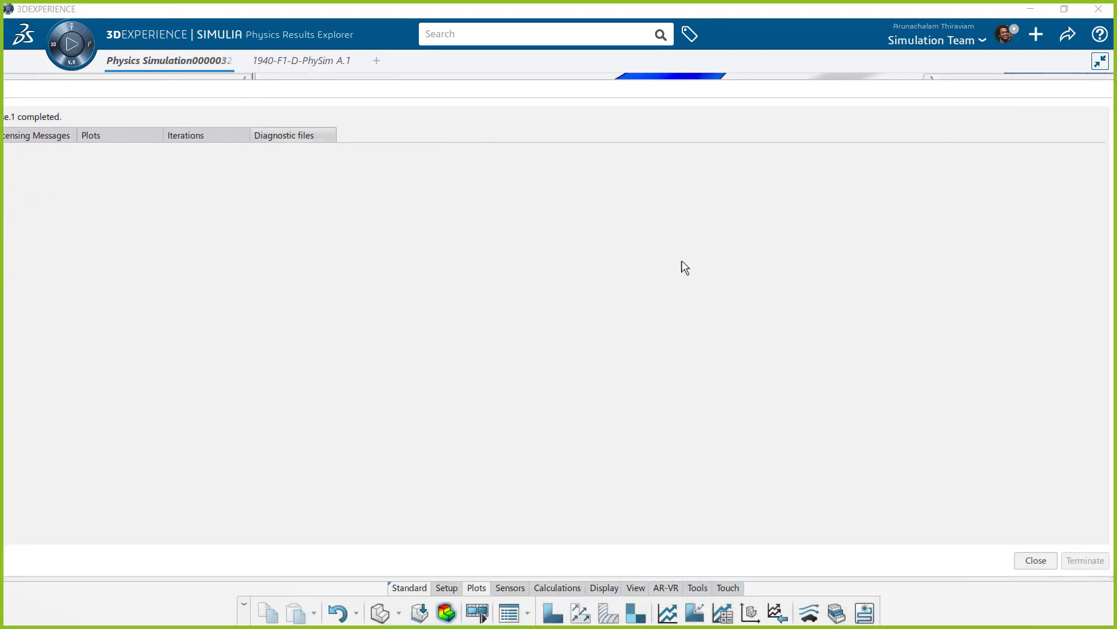
{"action": "left_click", "coordinate": [1036, 560]}
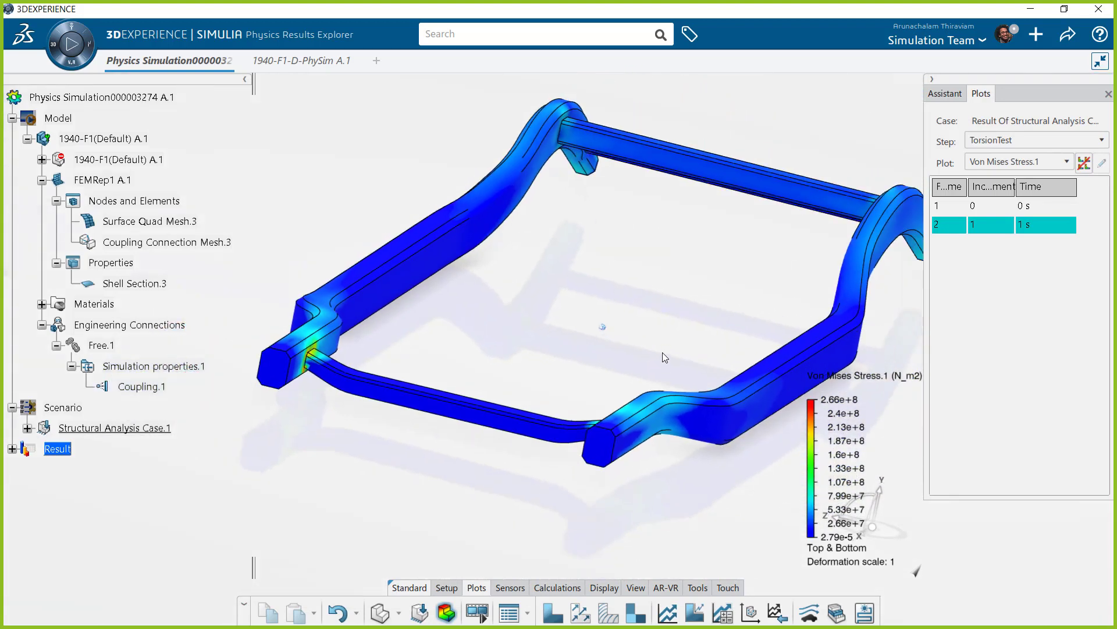
- Examine the available plots, the Von Mises stress values on the curved cross member and the result frames of the torsion step
{"action": "left_click", "coordinate": [993, 161]}
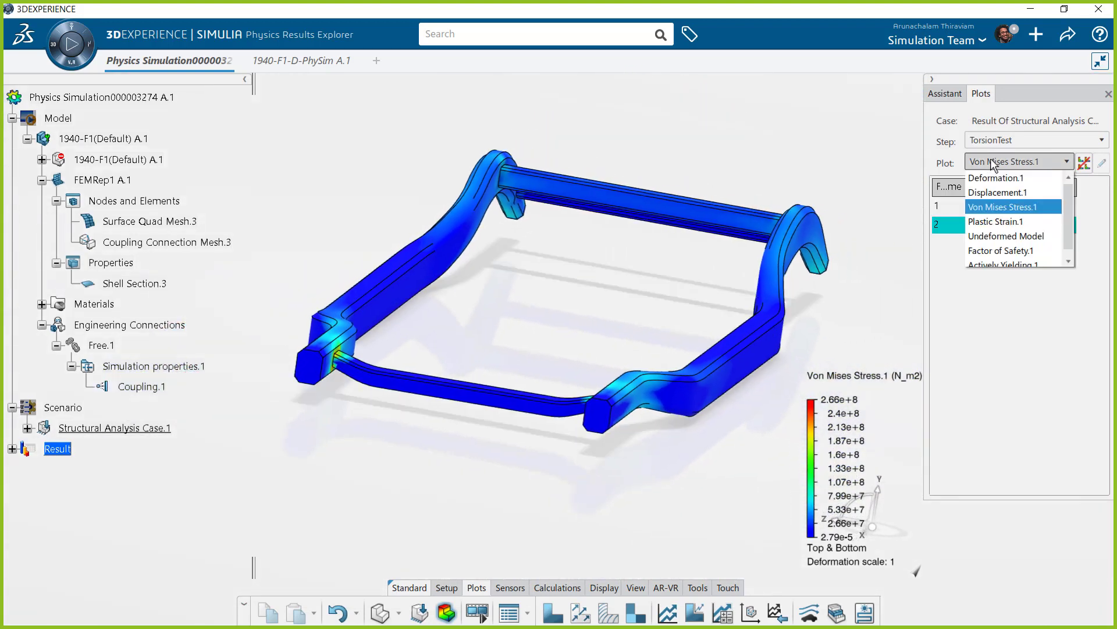
{"action": "left_click", "coordinate": [962, 282]}
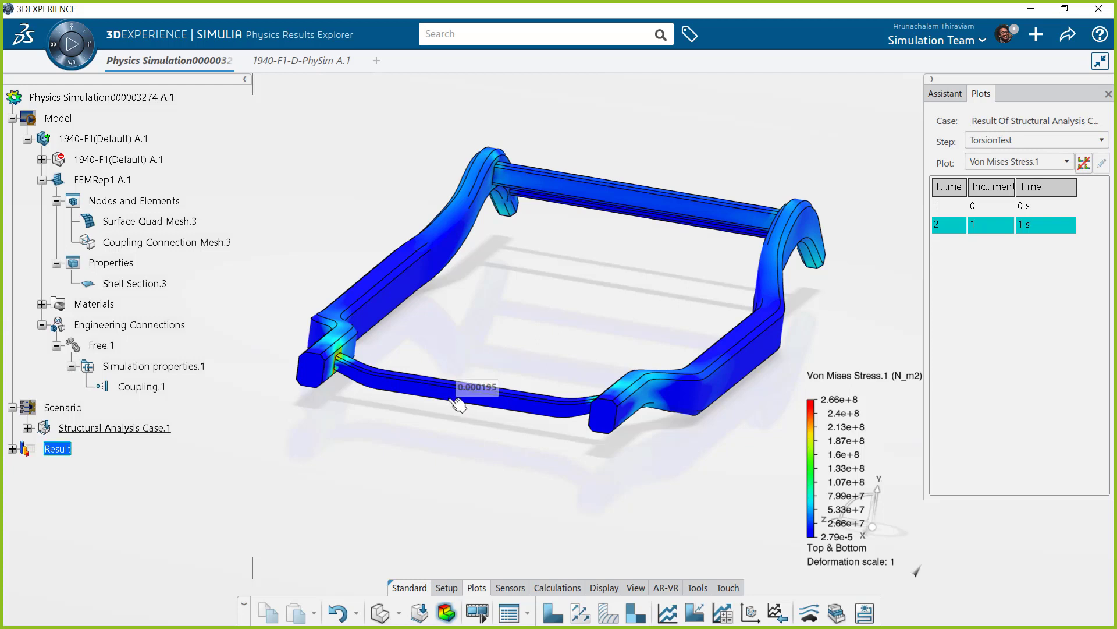
{"action": "mouse_move", "coordinate": [468, 383]}
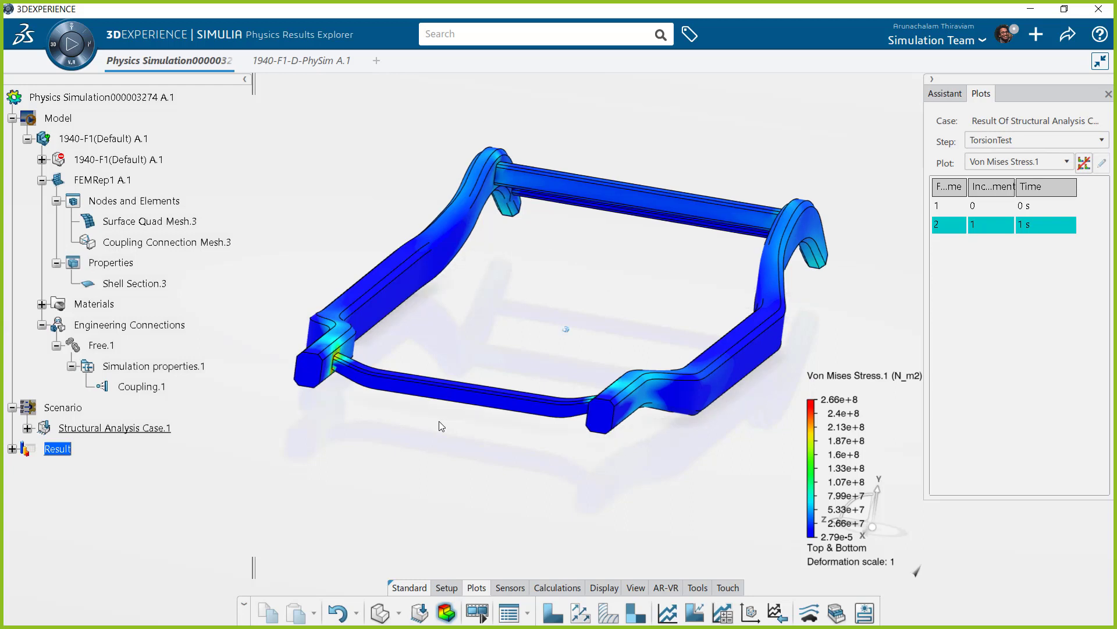
{"action": "mouse_move", "coordinate": [436, 397]}
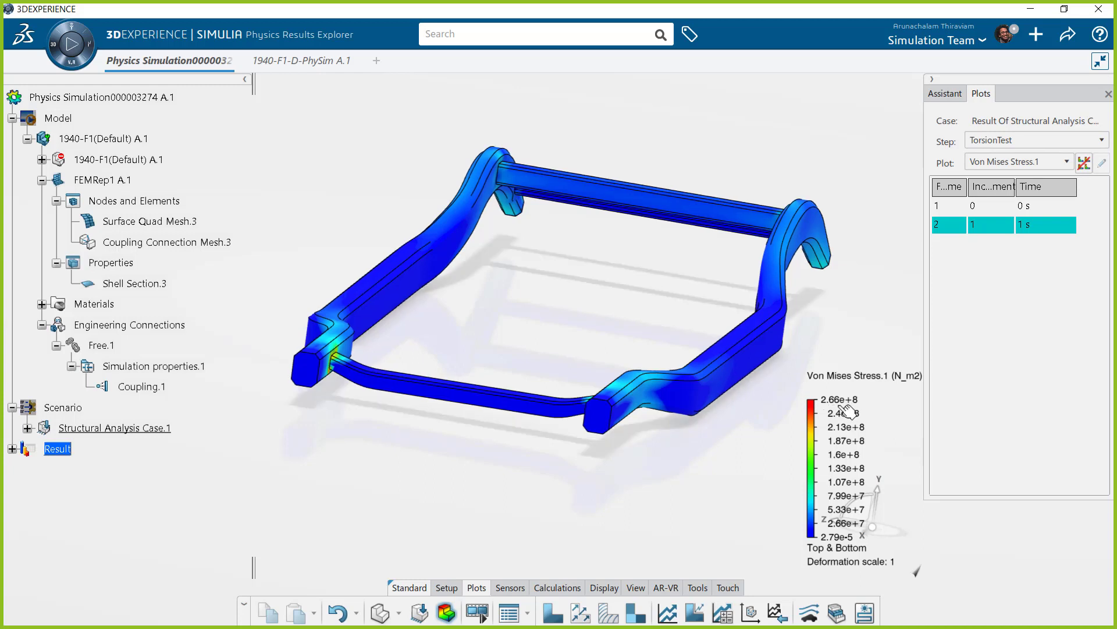
{"action": "left_click", "coordinate": [971, 215]}
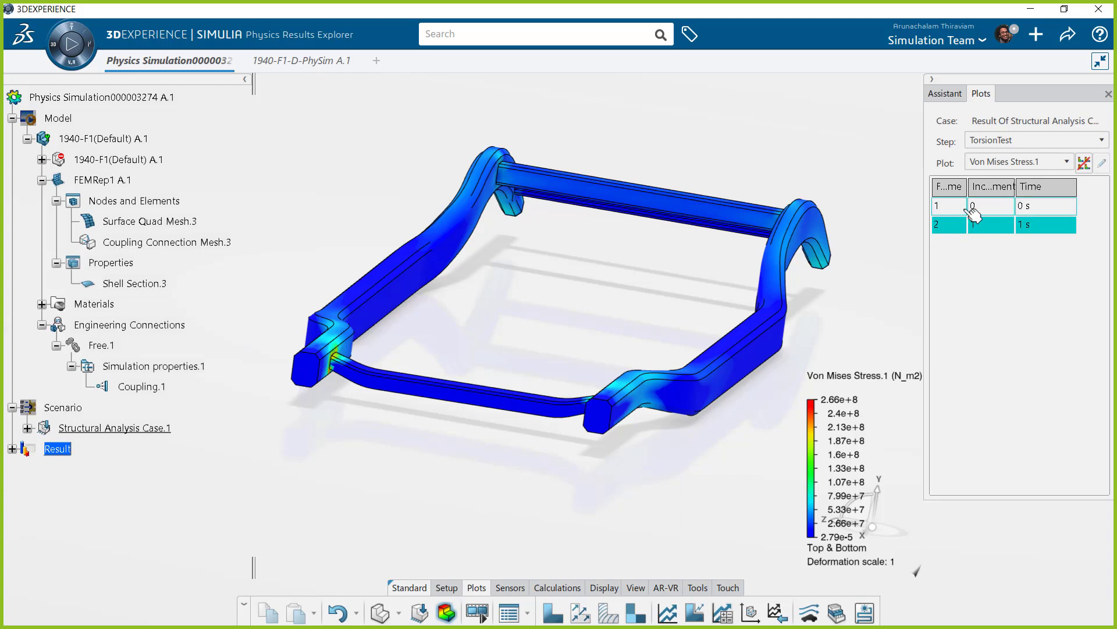
{"action": "left_click", "coordinate": [967, 227]}
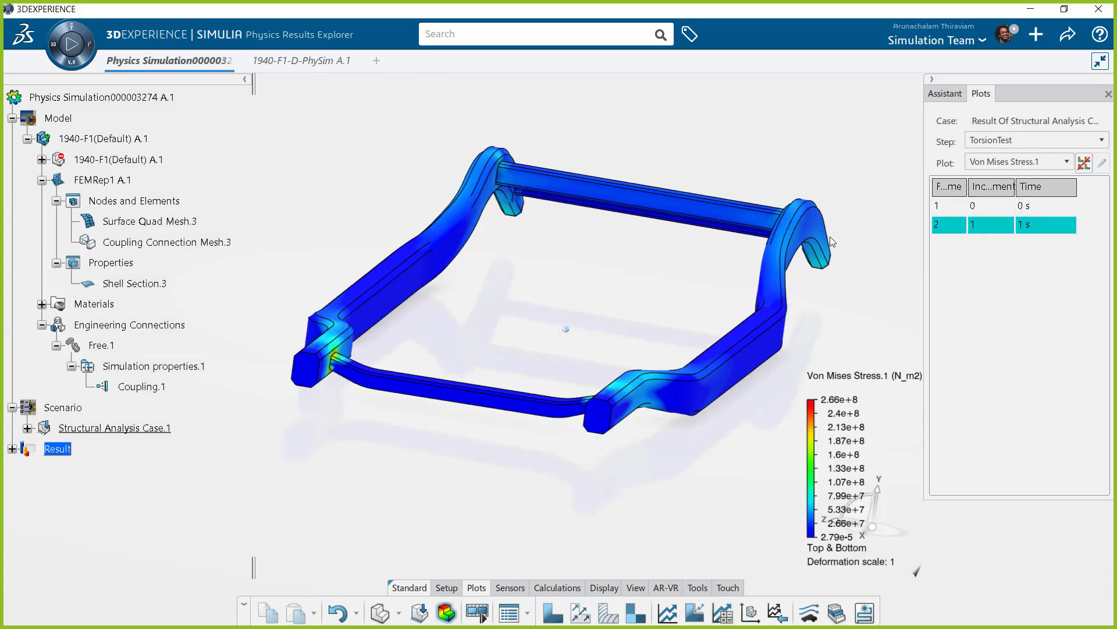
{"action": "mouse_move", "coordinate": [830, 236]}
{"action": "middle_mouse_down"}
{"action": "mouse_move", "coordinate": [510, 340]}
{"action": "mouse_move", "coordinate": [531, 370]}
{"action": "mouse_move", "coordinate": [566, 327]}
{"action": "mouse_move", "coordinate": [569, 394]}
{"action": "mouse_move", "coordinate": [490, 399]}
{"action": "middle_mouse_up"}
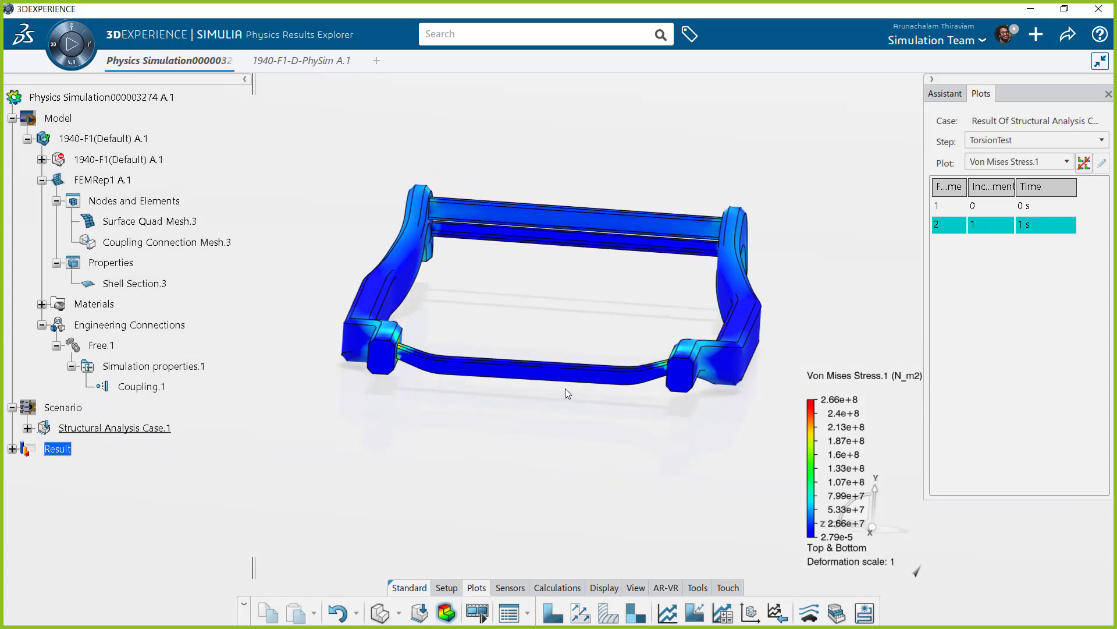
- Create a contour plot from the Displacement template showing the magnitude at the nodes for Display Group.1
{"action": "left_click", "coordinate": [553, 613]}
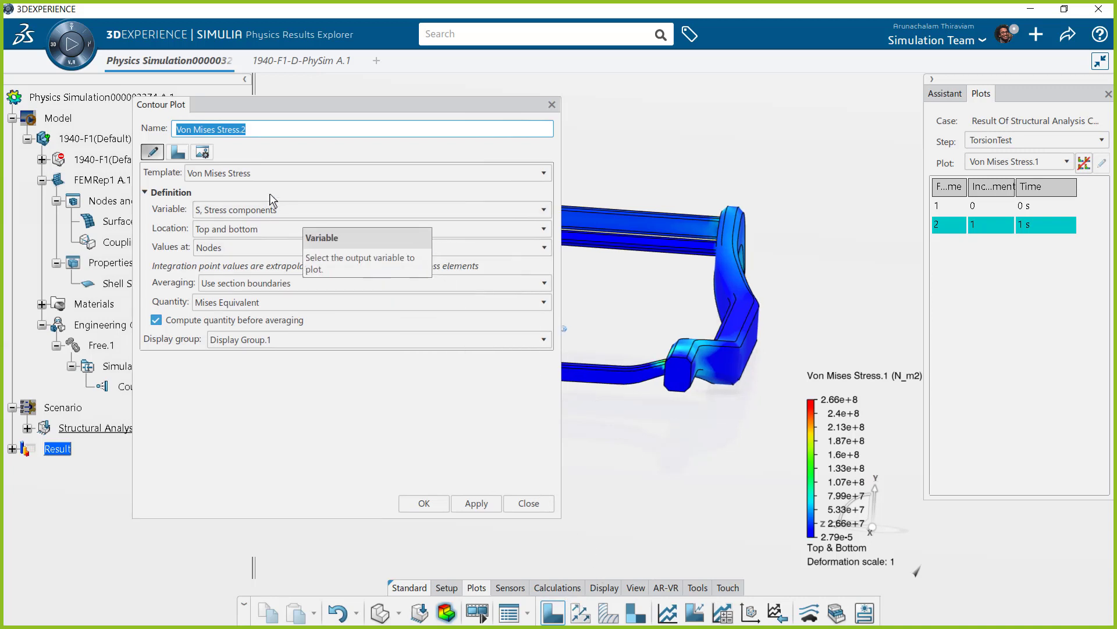
{"action": "left_click", "coordinate": [249, 172]}
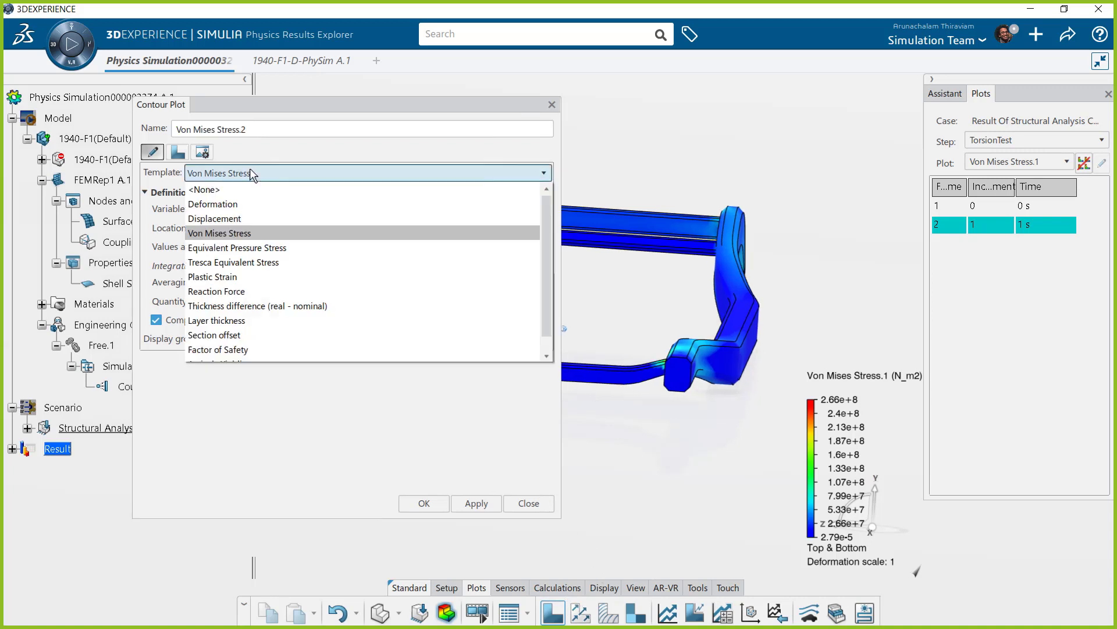
{"action": "left_click", "coordinate": [233, 214]}
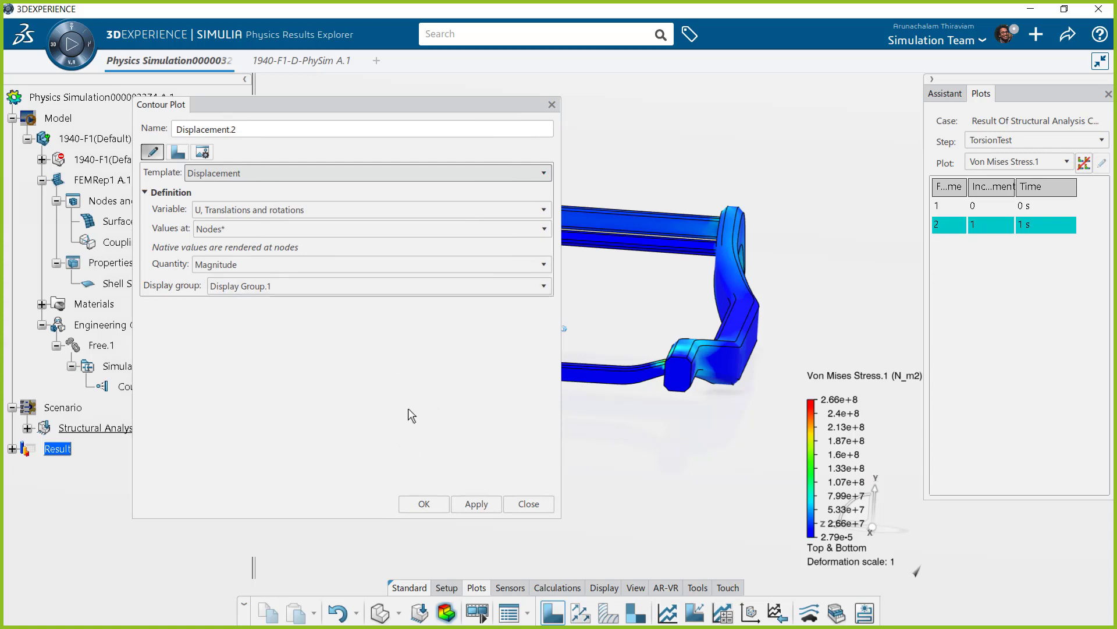
{"action": "left_click", "coordinate": [418, 503]}
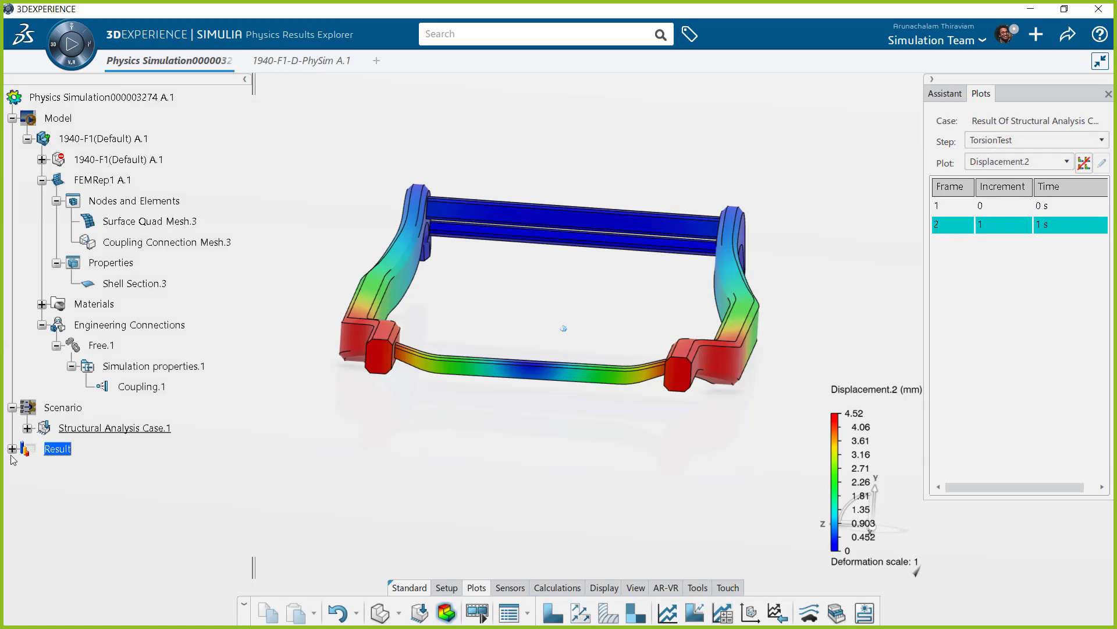
- Create a contour plot of the UR, Rotations variable, starting from the Displacement template, for Display Group.1
{"action": "left_click", "coordinate": [552, 611]}
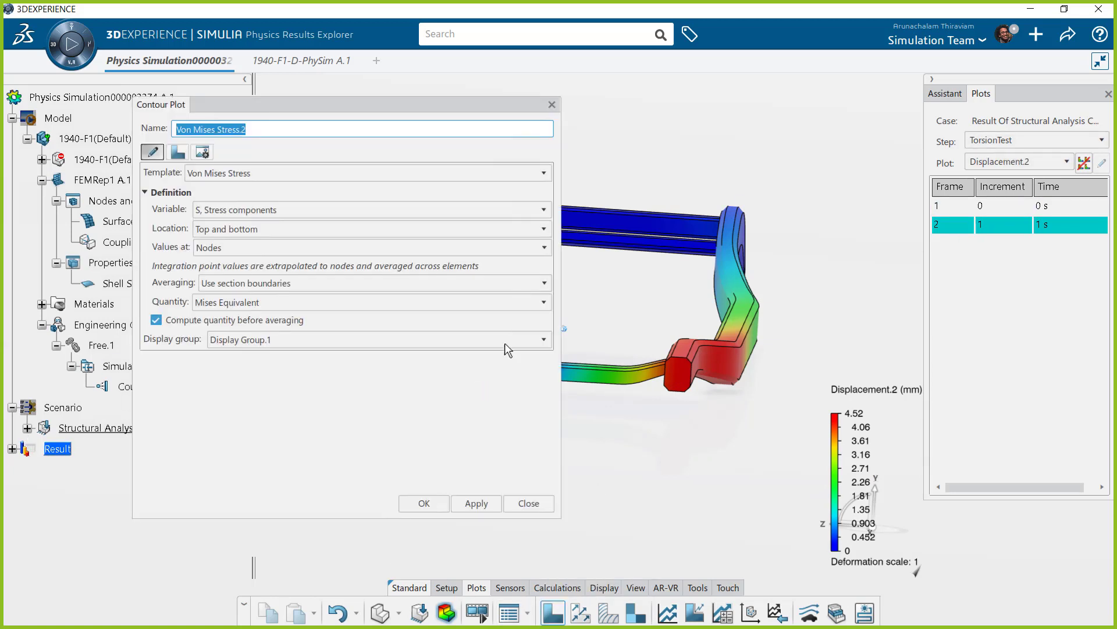
{"action": "left_click", "coordinate": [284, 212]}
{"action": "left_click", "coordinate": [284, 211]}
{"action": "left_click", "coordinate": [267, 171]}
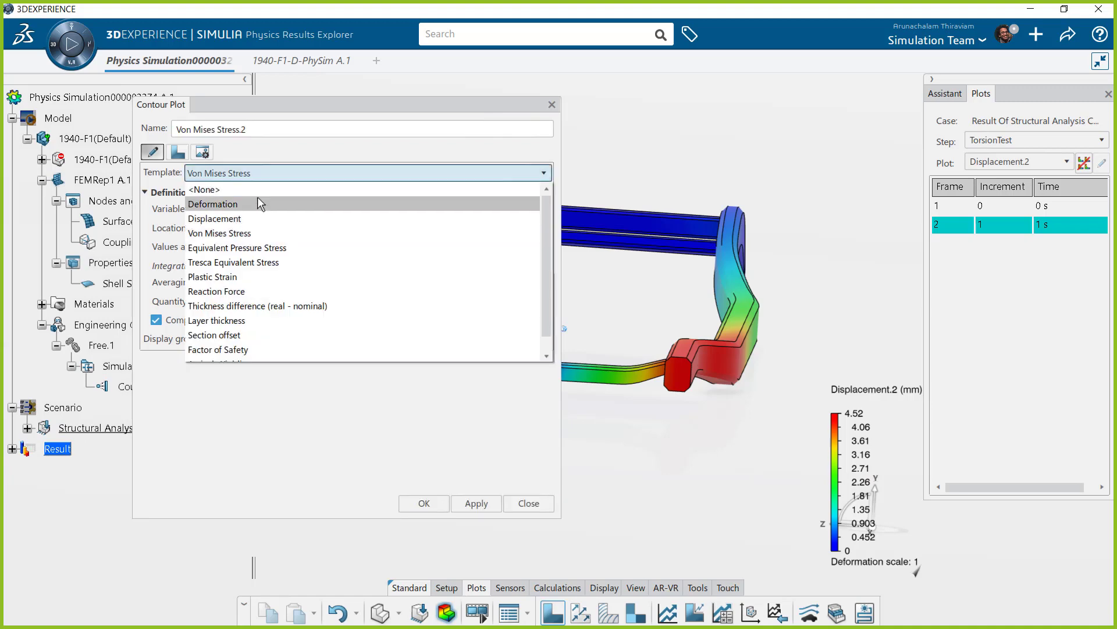
{"action": "left_click", "coordinate": [255, 215]}
{"action": "left_click", "coordinate": [284, 211]}
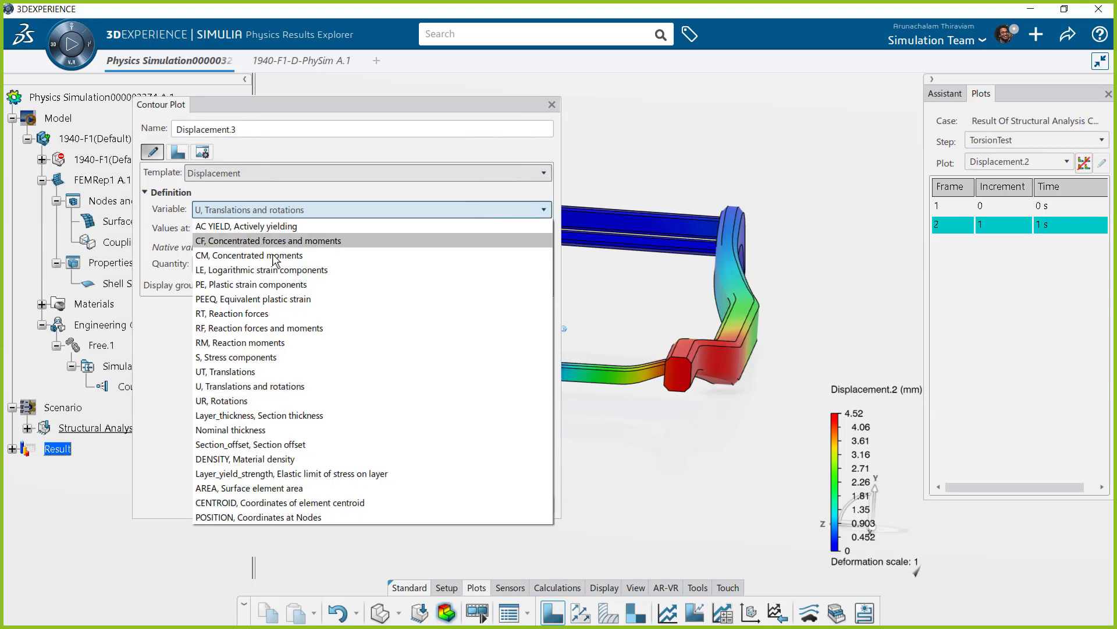
{"action": "left_click", "coordinate": [253, 401]}
{"action": "left_click", "coordinate": [423, 504]}
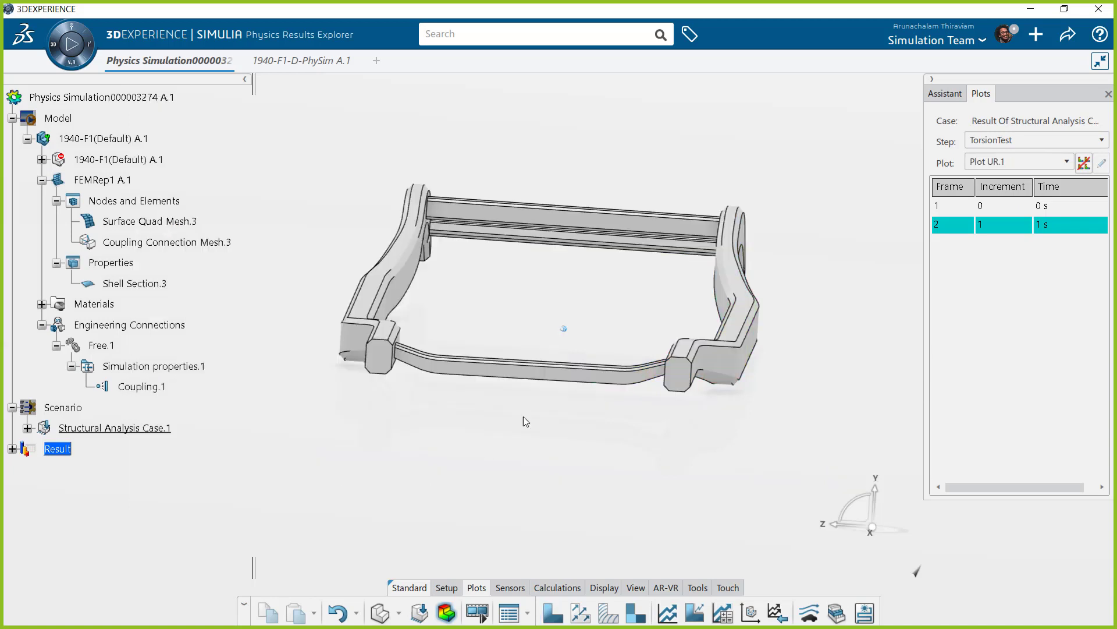
- Reopen the rotation plot from the result's field plots and set its quantity to Rotational Vector Component 1
{"action": "left_click", "coordinate": [27, 427]}
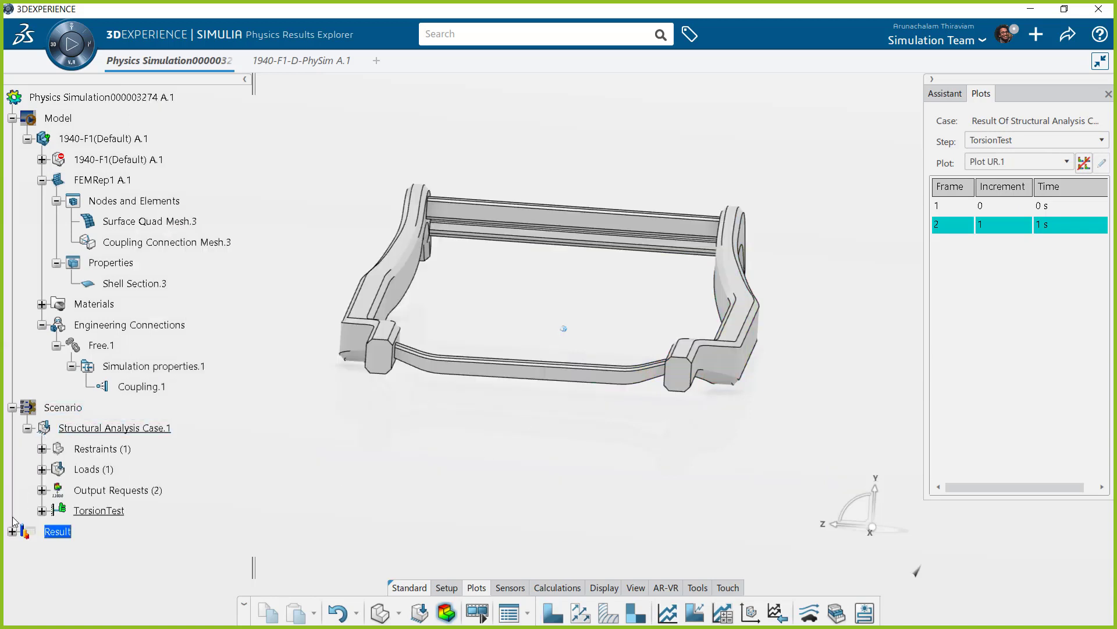
{"action": "left_click", "coordinate": [12, 407]}
{"action": "left_click", "coordinate": [13, 118]}
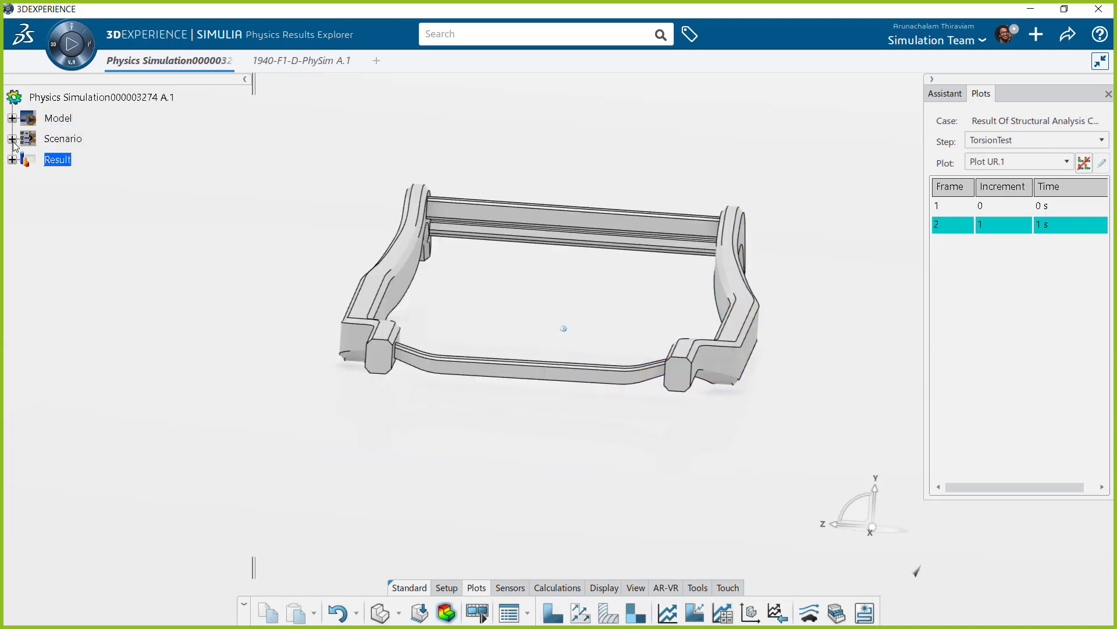
{"action": "left_click", "coordinate": [11, 159]}
{"action": "left_click", "coordinate": [28, 180]}
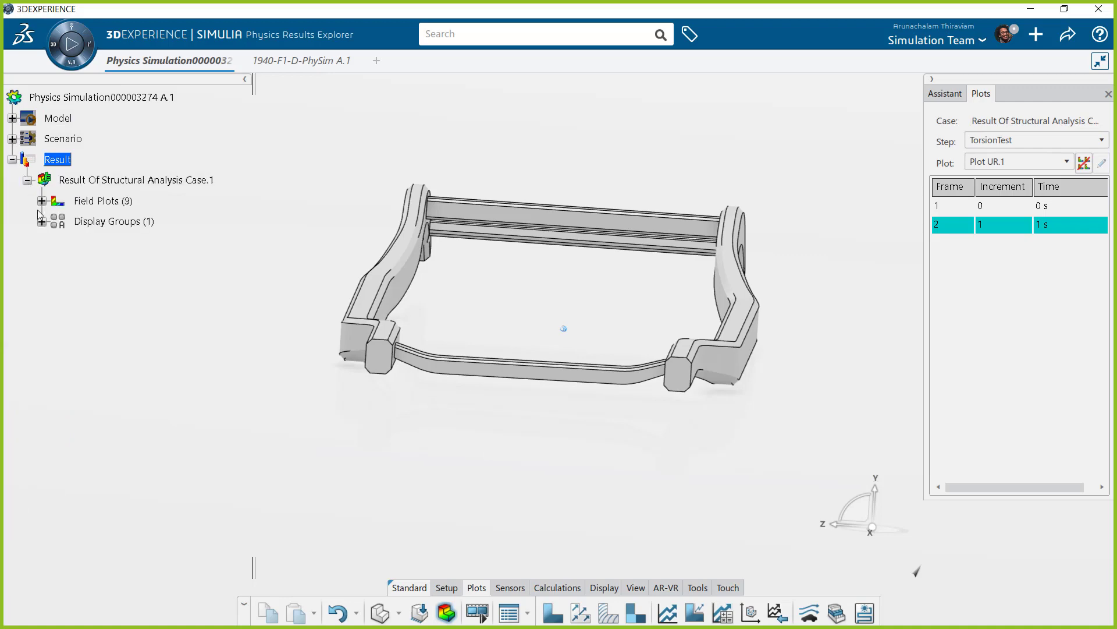
{"action": "left_click", "coordinate": [42, 201]}
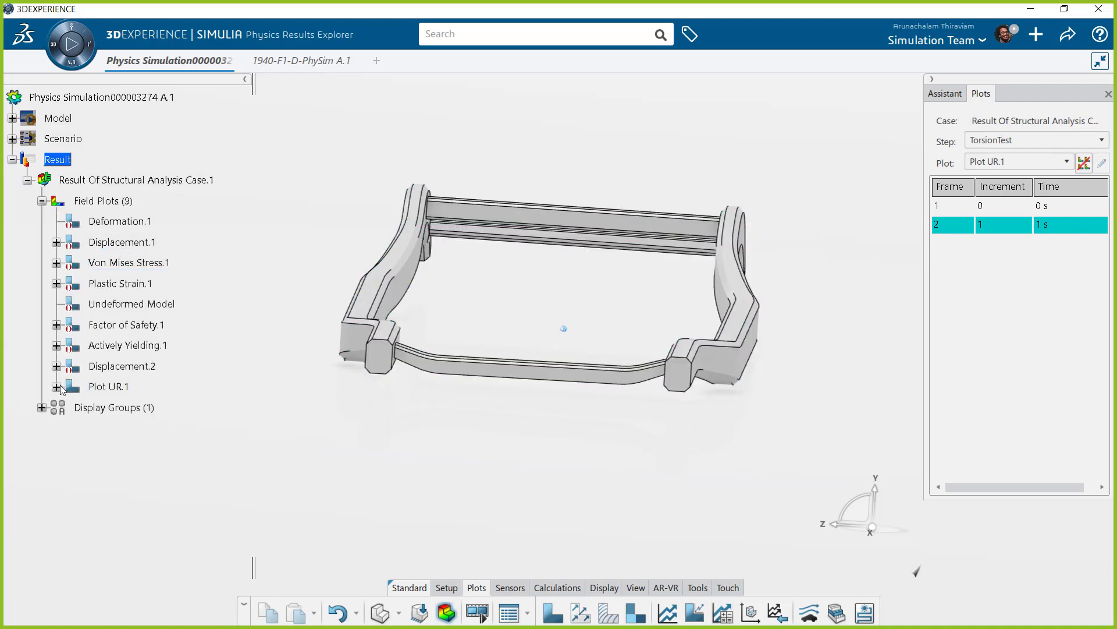
{"action": "double_click", "coordinate": [111, 386]}
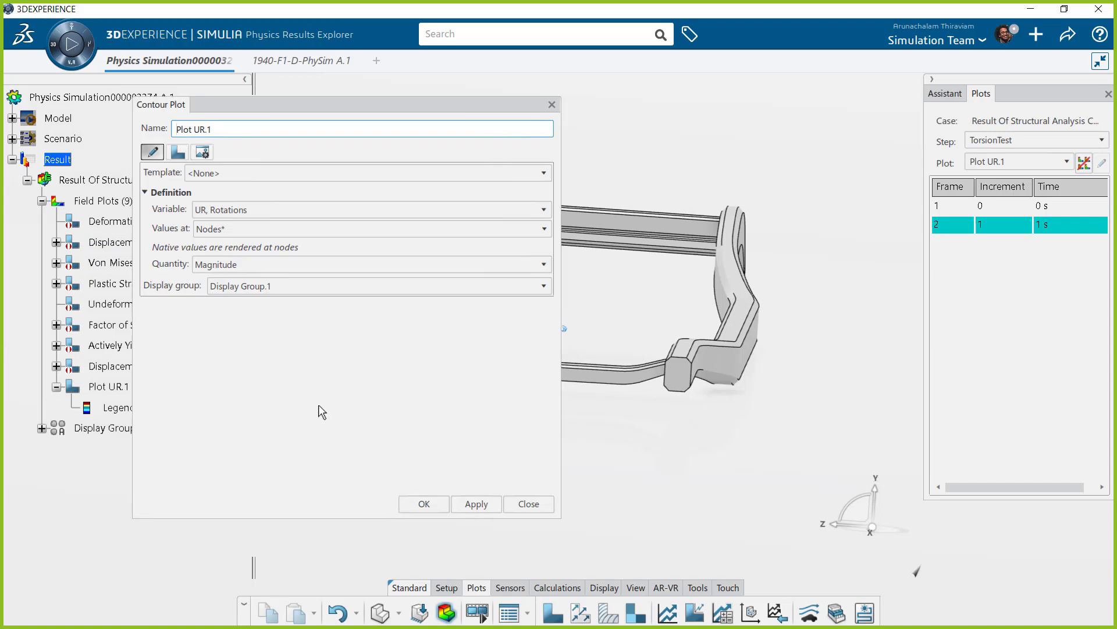
{"action": "left_click", "coordinate": [333, 265]}
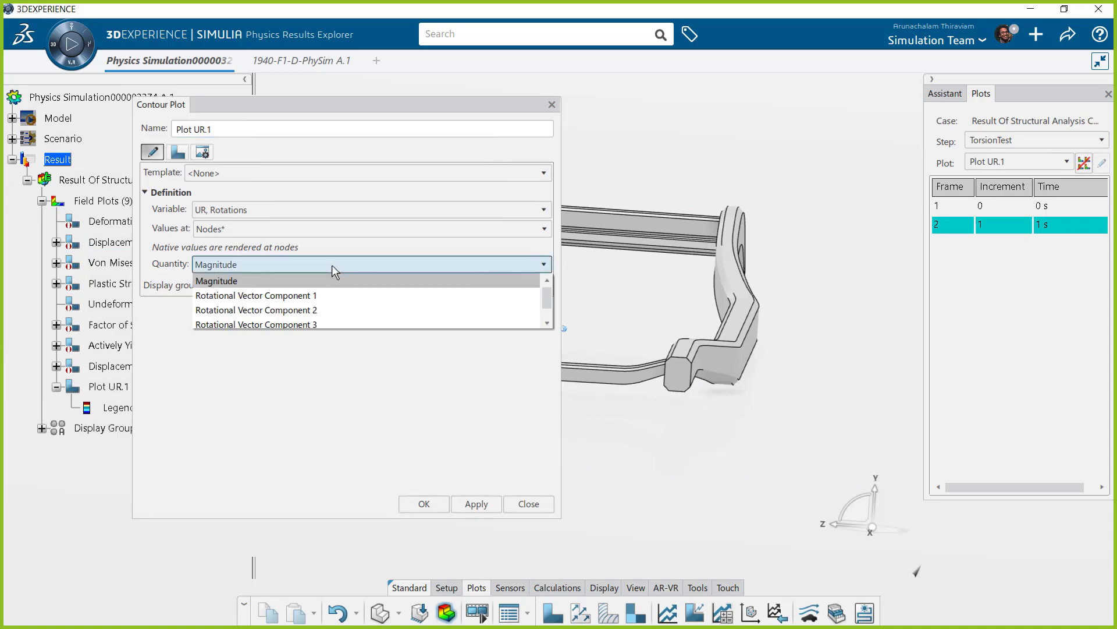
{"action": "left_click", "coordinate": [340, 297]}
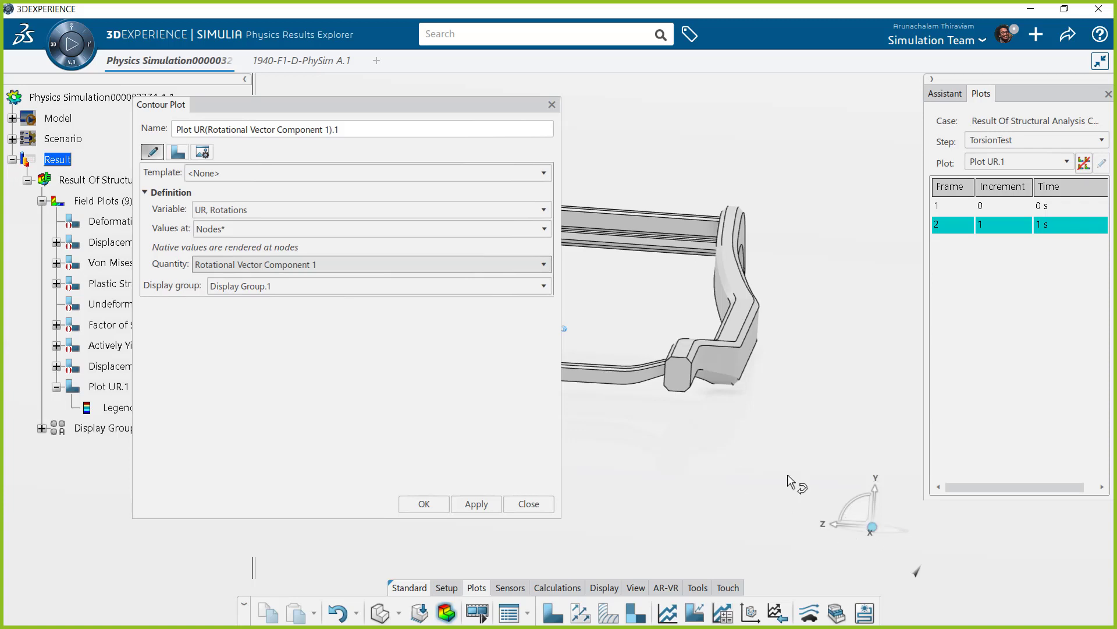
- Set the rotation plot's deformation scale factor to 20, apply it and probe the rotation on the side rail
{"action": "left_click", "coordinate": [177, 152]}
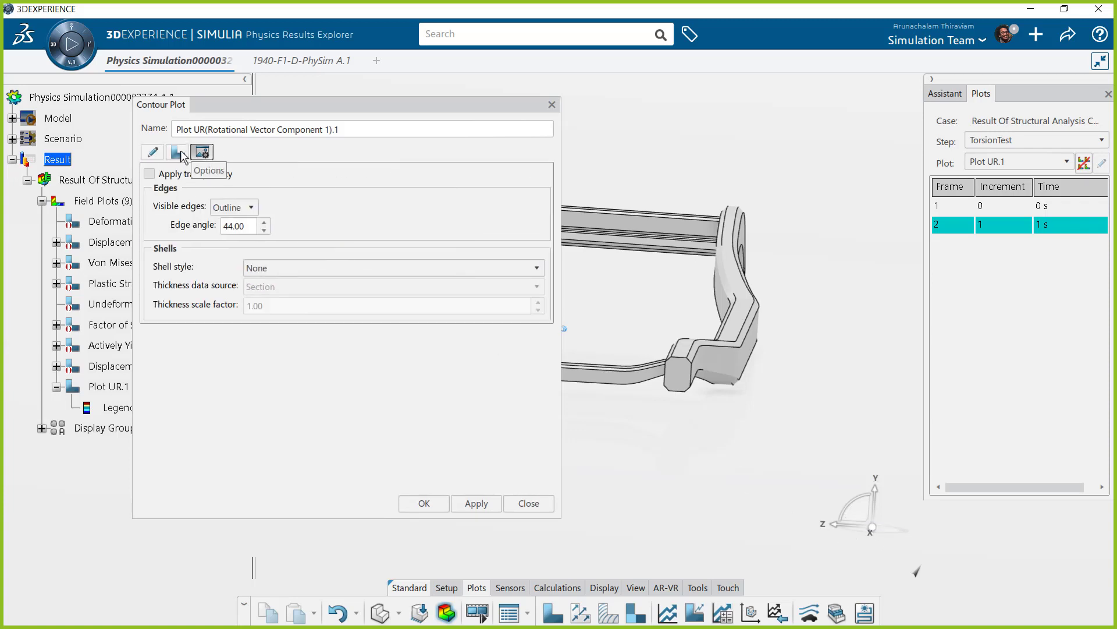
{"action": "left_click", "coordinate": [202, 208]}
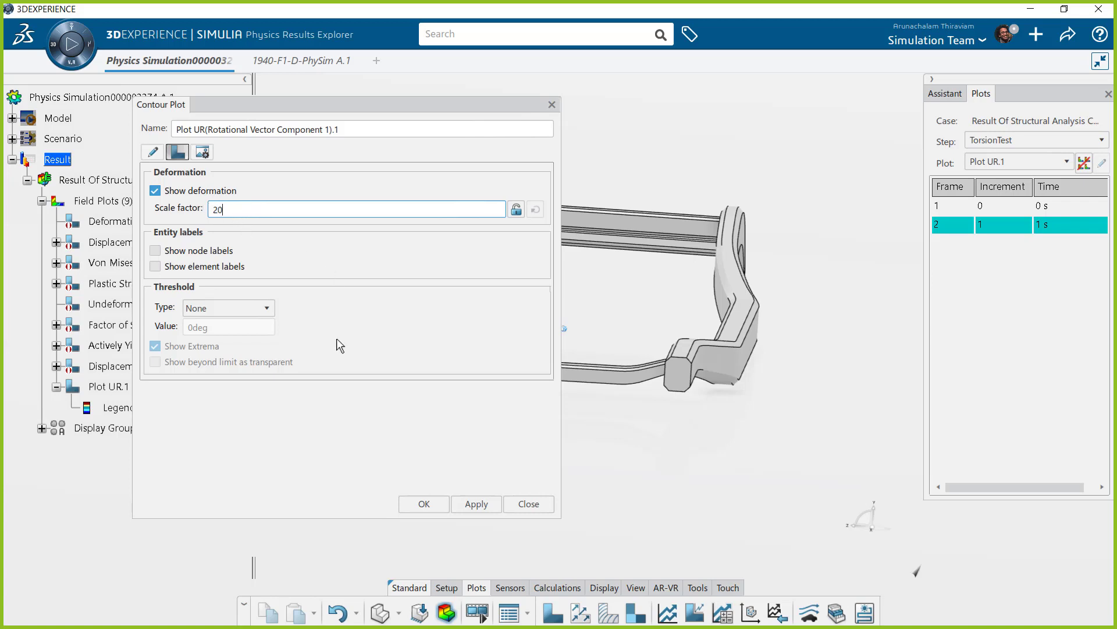
{"action": "left_click", "coordinate": [430, 506]}
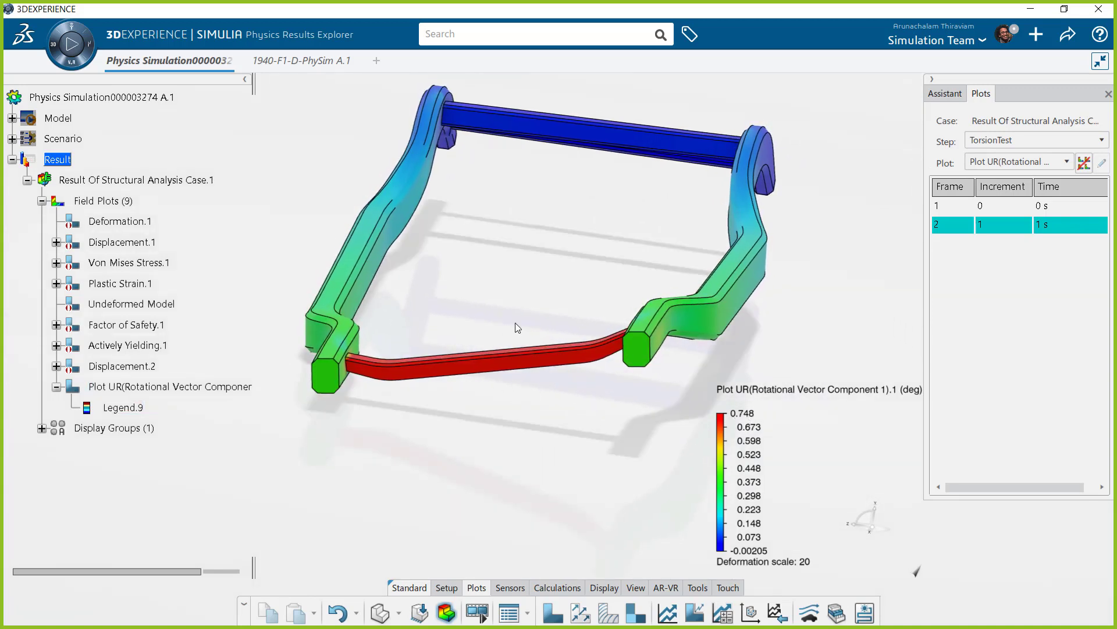
{"action": "mouse_move", "coordinate": [745, 279]}
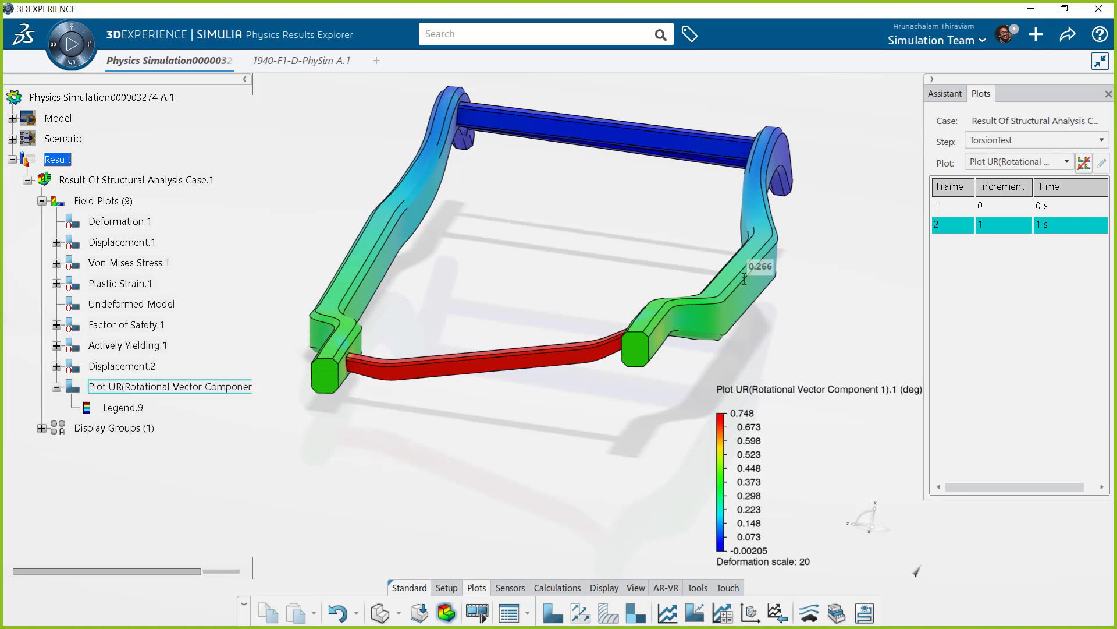
- Bring up the simulation assistant and return from the results to the Setup stage
{"action": "left_click", "coordinate": [945, 94]}
{"action": "double_click", "coordinate": [942, 81]}
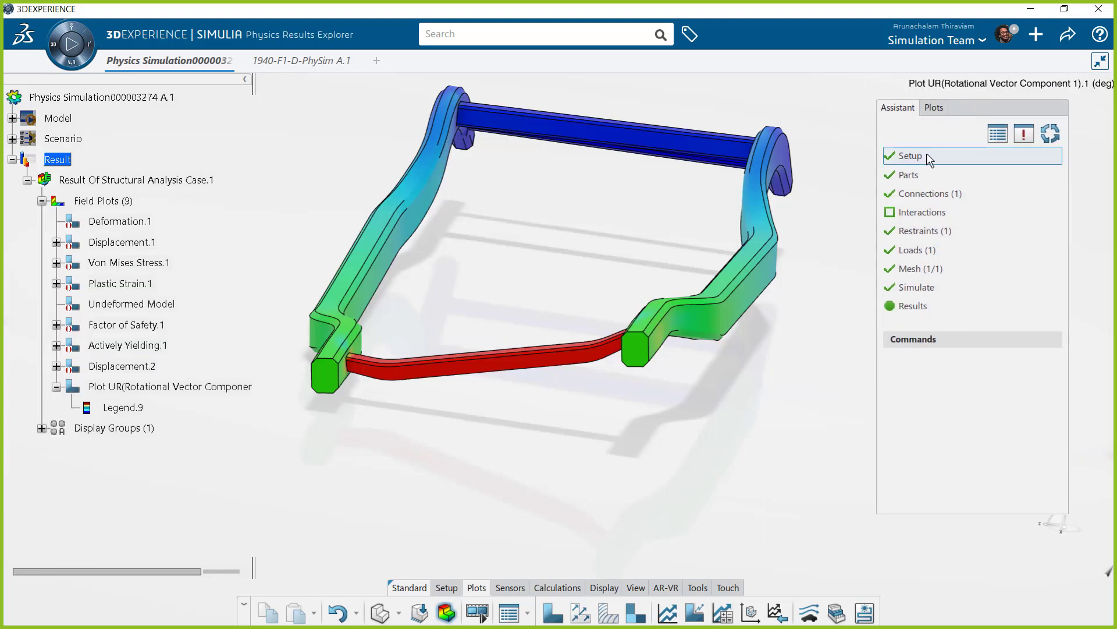
{"action": "left_click", "coordinate": [928, 152]}
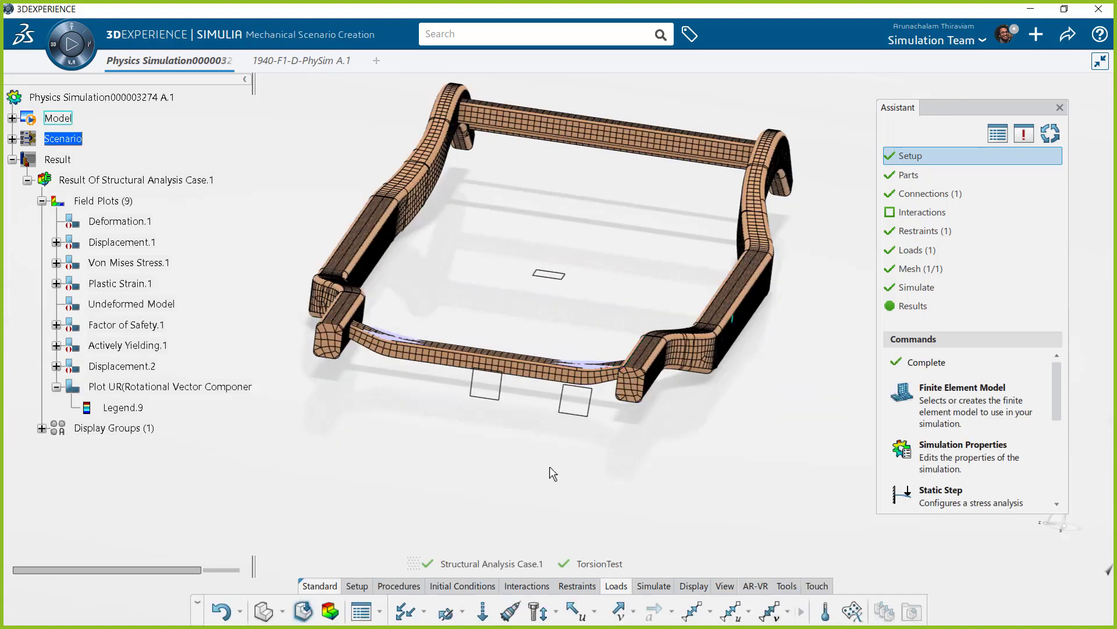
- Switch to SOLIDWORKS, unsuppress the X-Member folder of the 1940-F1 part and expand it
{"action": "key", "text": "super"}
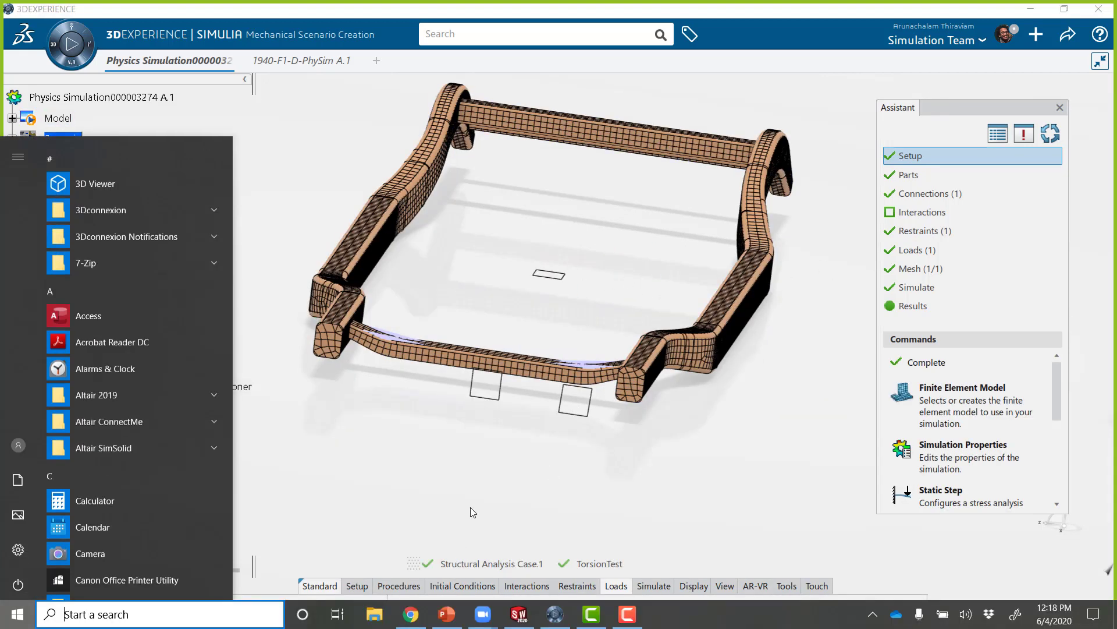
{"action": "left_click", "coordinate": [518, 614]}
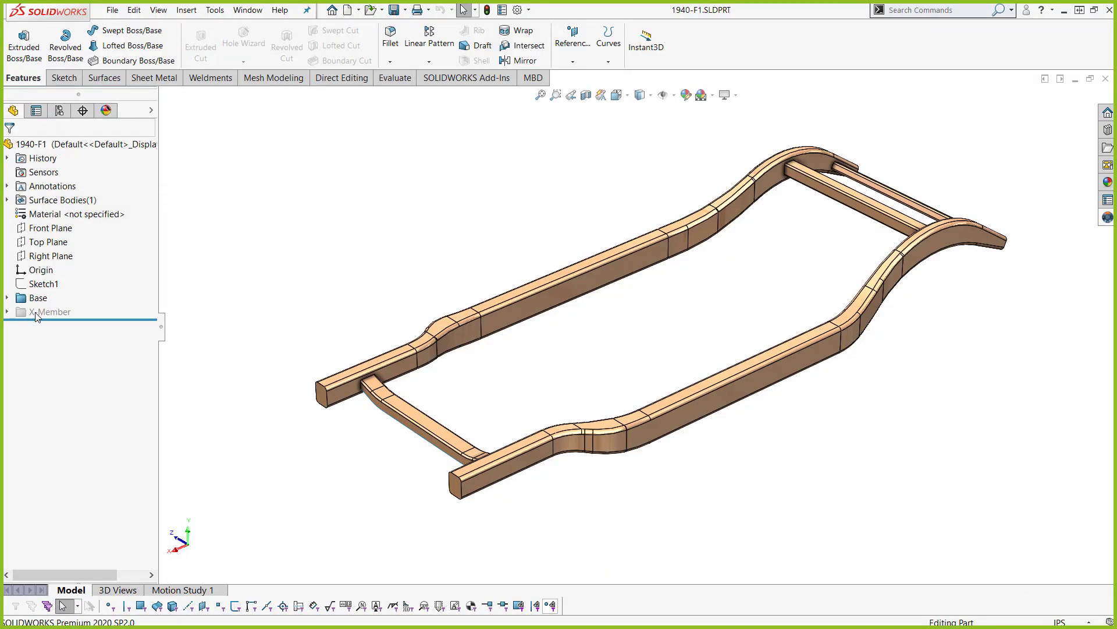
{"action": "right_click", "coordinate": [57, 305]}
{"action": "left_click", "coordinate": [51, 278]}
{"action": "left_click", "coordinate": [8, 312]}
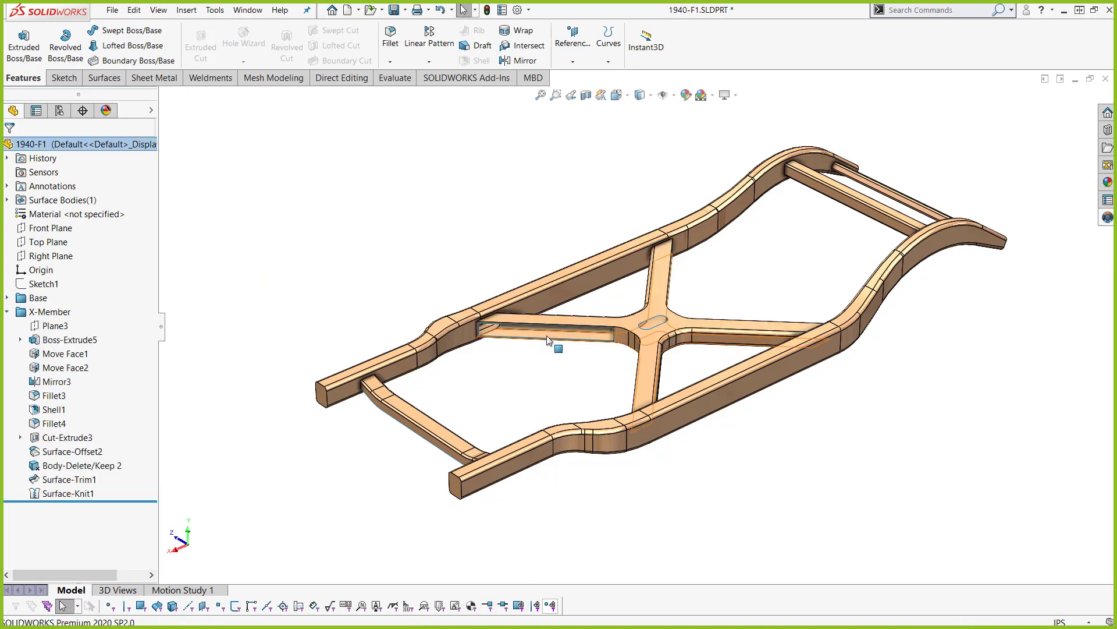
- Suppress the Shell1 feature in the X-Member folder and inspect the frame from another angle
{"action": "right_click", "coordinate": [57, 412]}
{"action": "left_click", "coordinate": [88, 344]}
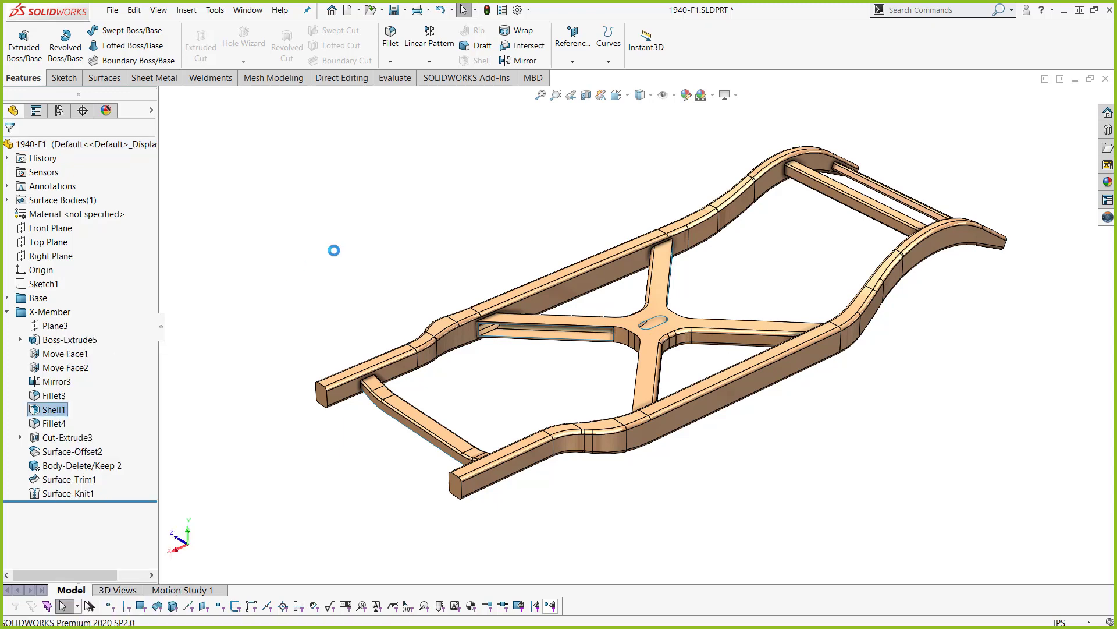
{"action": "middle_click_drag", "start_coordinate": [473, 306], "coordinate": [1080, 219]}
- Save 1940-F1.SLDPRT to 3DEXPERIENCE with the New Revision and Convert options enabled
{"action": "left_click", "coordinate": [1106, 218]}
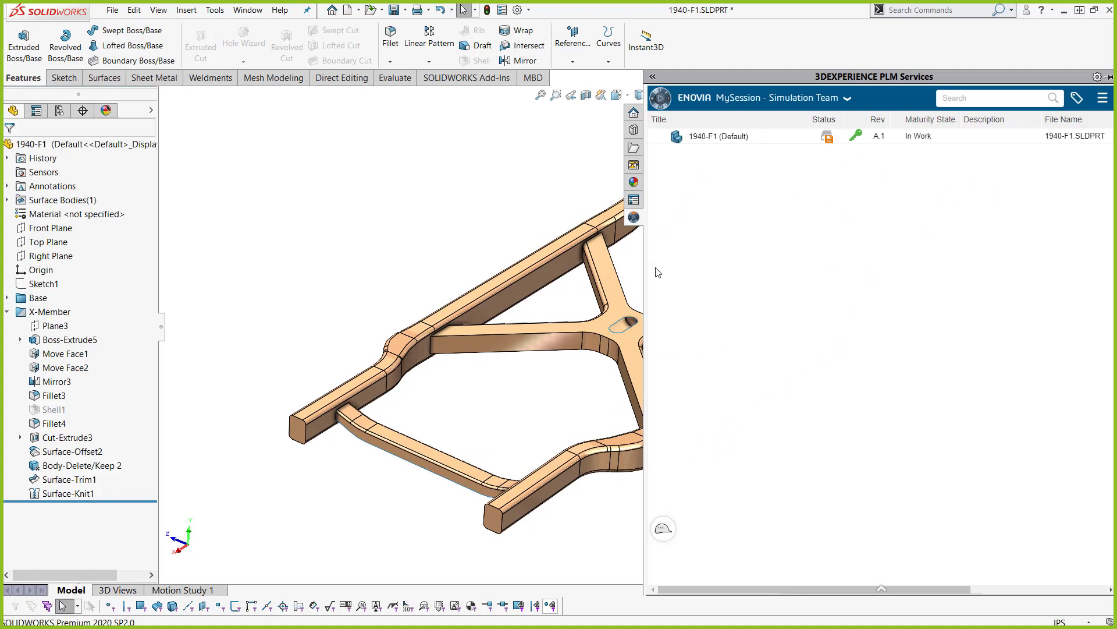
{"action": "right_click", "coordinate": [710, 137]}
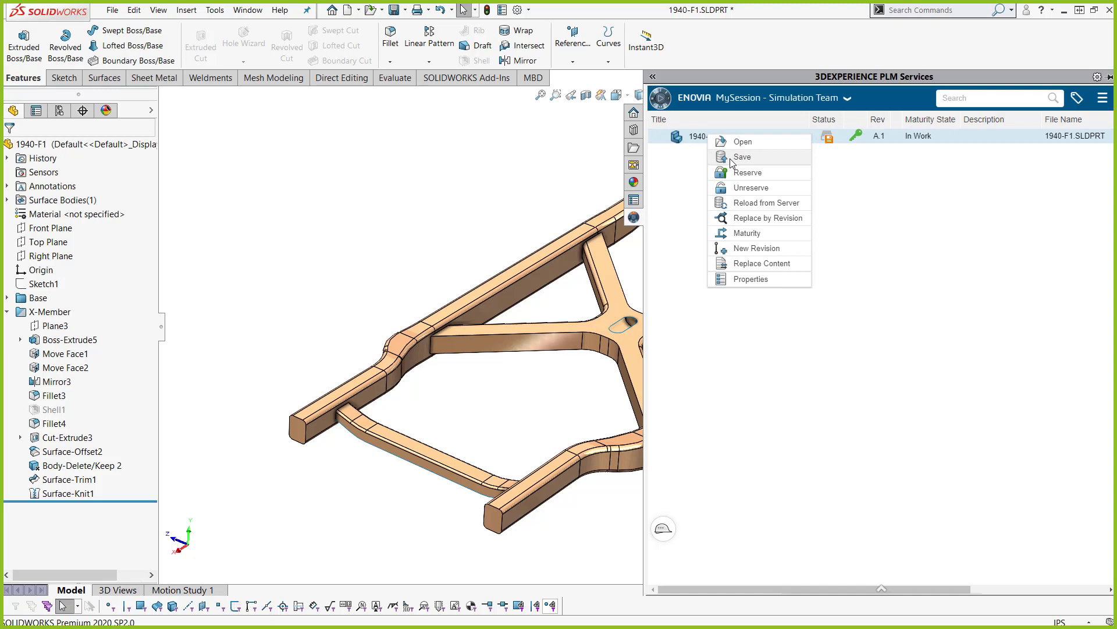
{"action": "left_click", "coordinate": [735, 157]}
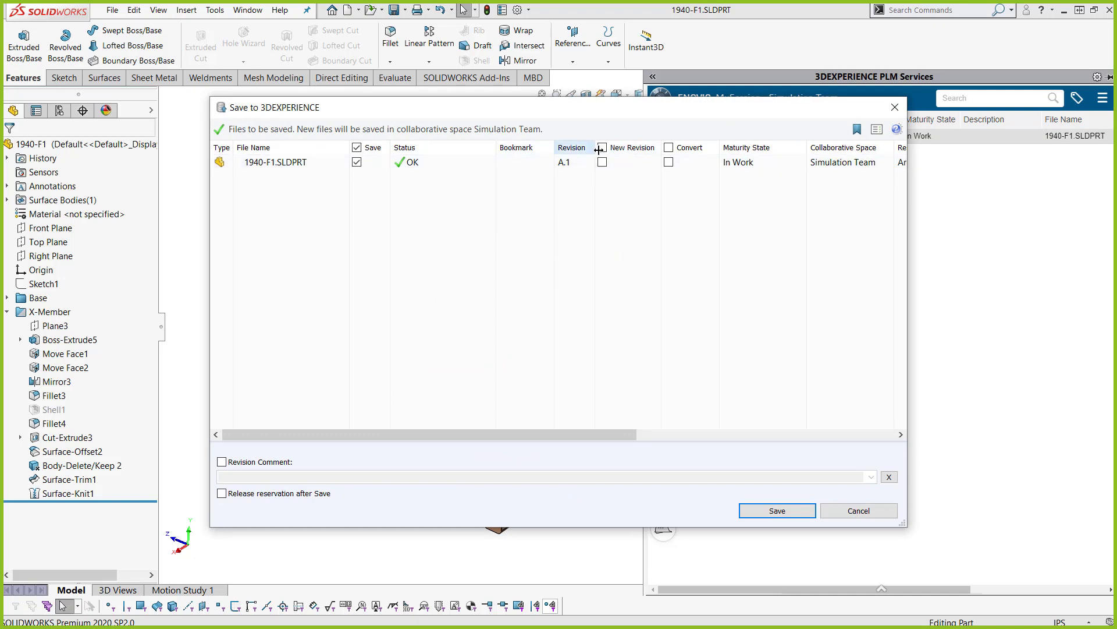
{"action": "left_click_drag", "start_coordinate": [588, 110], "coordinate": [581, 111]}
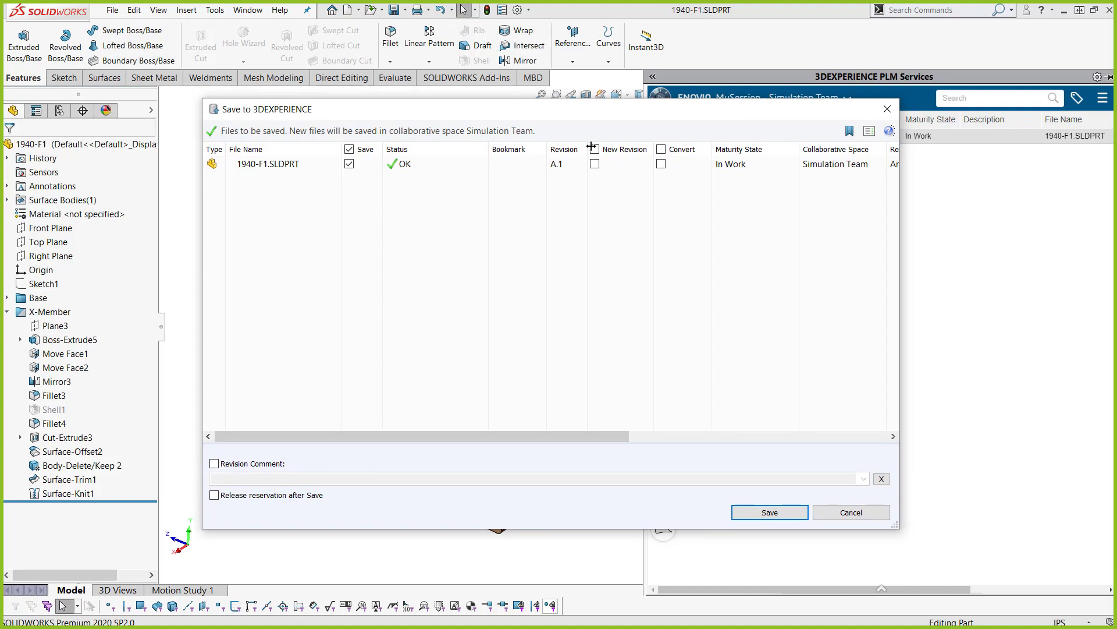
{"action": "left_click", "coordinate": [594, 149]}
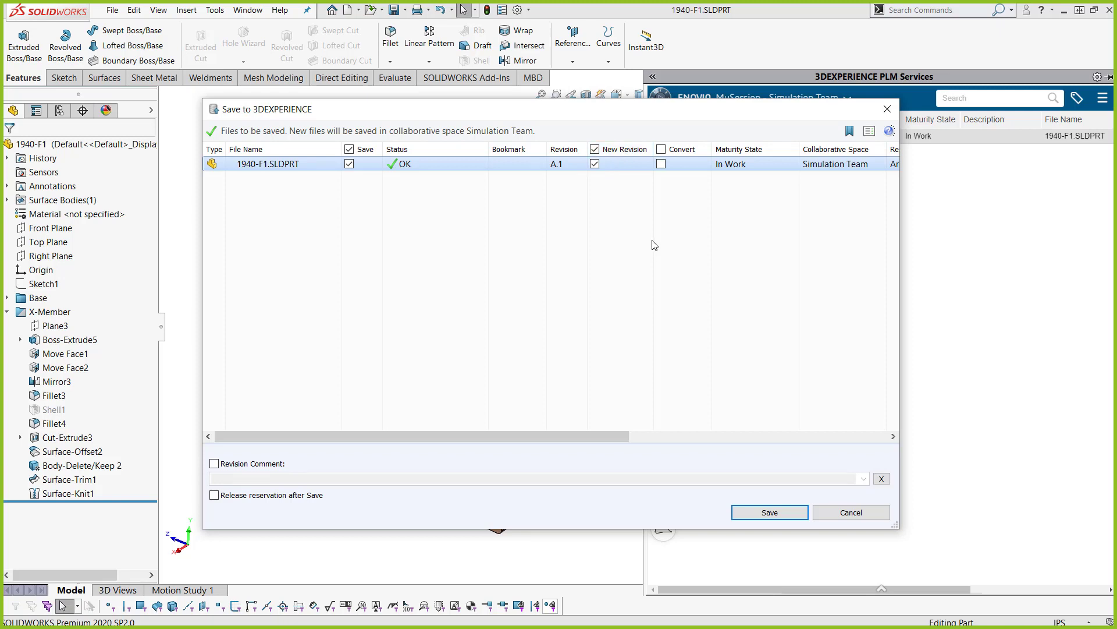
{"action": "left_click", "coordinate": [661, 149]}
{"action": "left_click", "coordinate": [765, 518]}
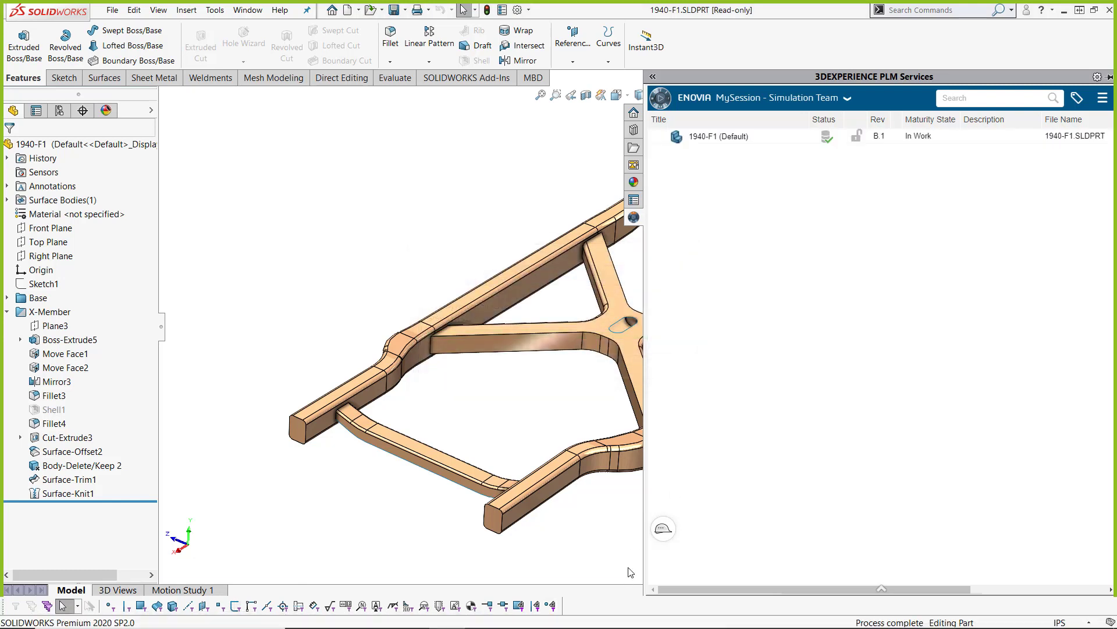
- Switch back to the 3DEXPERIENCE physics simulation and go to the assistant's Setup stage
{"action": "left_click", "coordinate": [590, 614]}
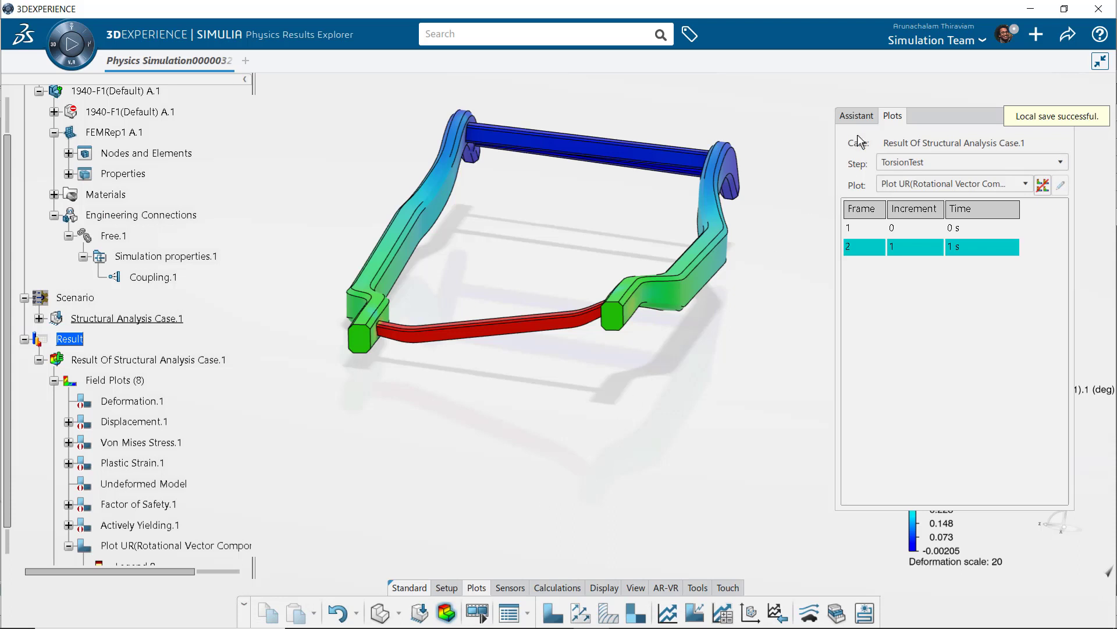
{"action": "left_click", "coordinate": [858, 115]}
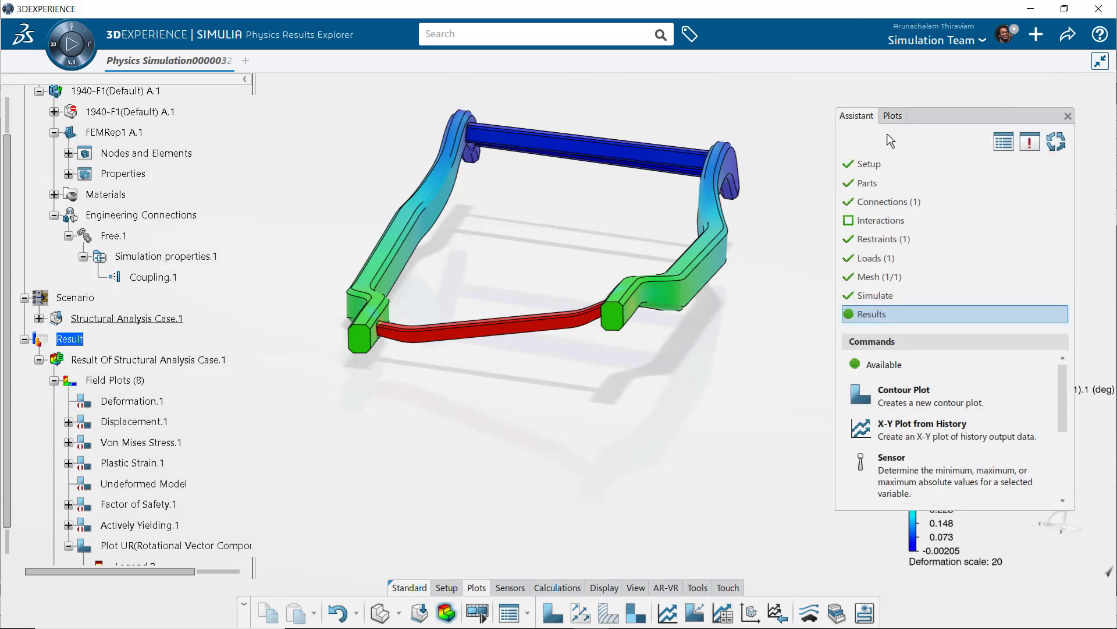
{"action": "left_click", "coordinate": [884, 164]}
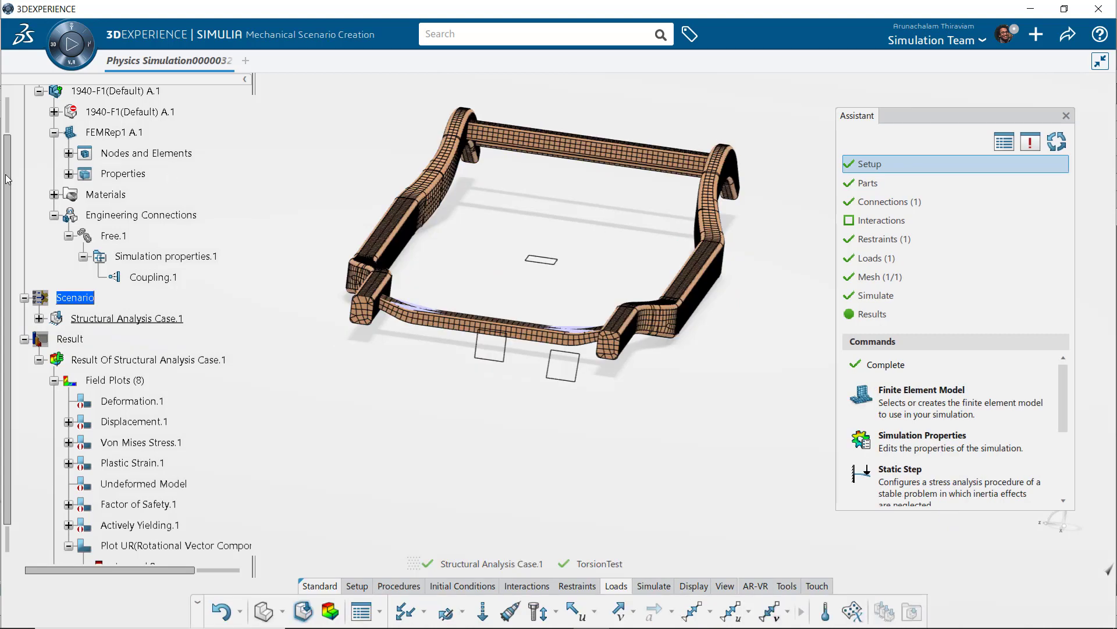
- Replace the simulation's Model by revision, choosing revision B.1 of the chassis frame
{"action": "scroll", "coordinate": [67, 119], "scroll_direction": "up", "scroll_amount": 2}
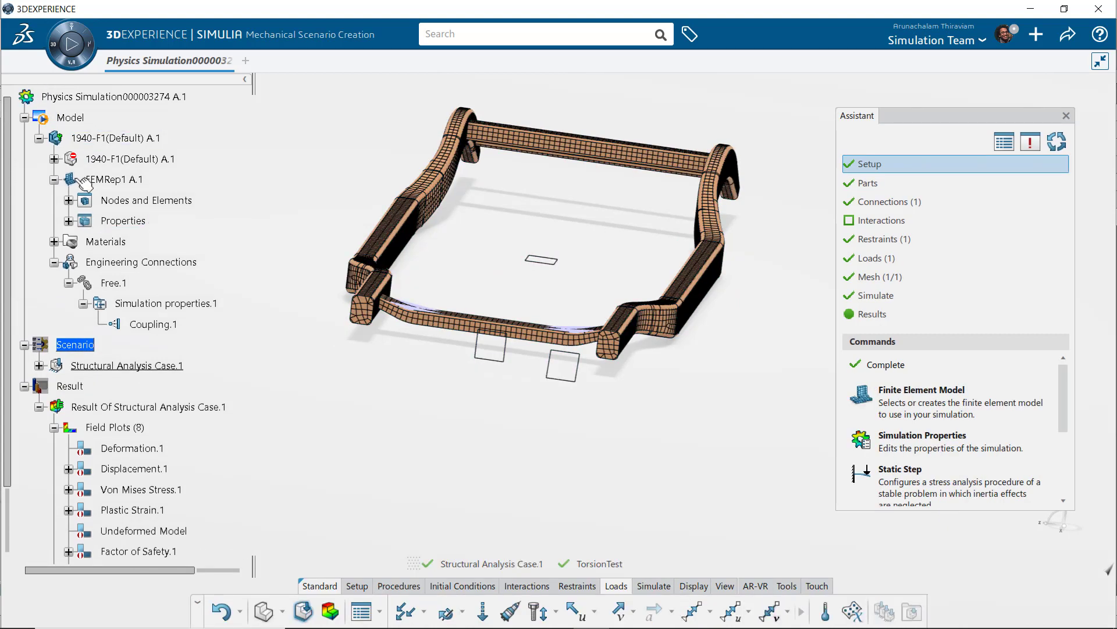
{"action": "right_click", "coordinate": [71, 119]}
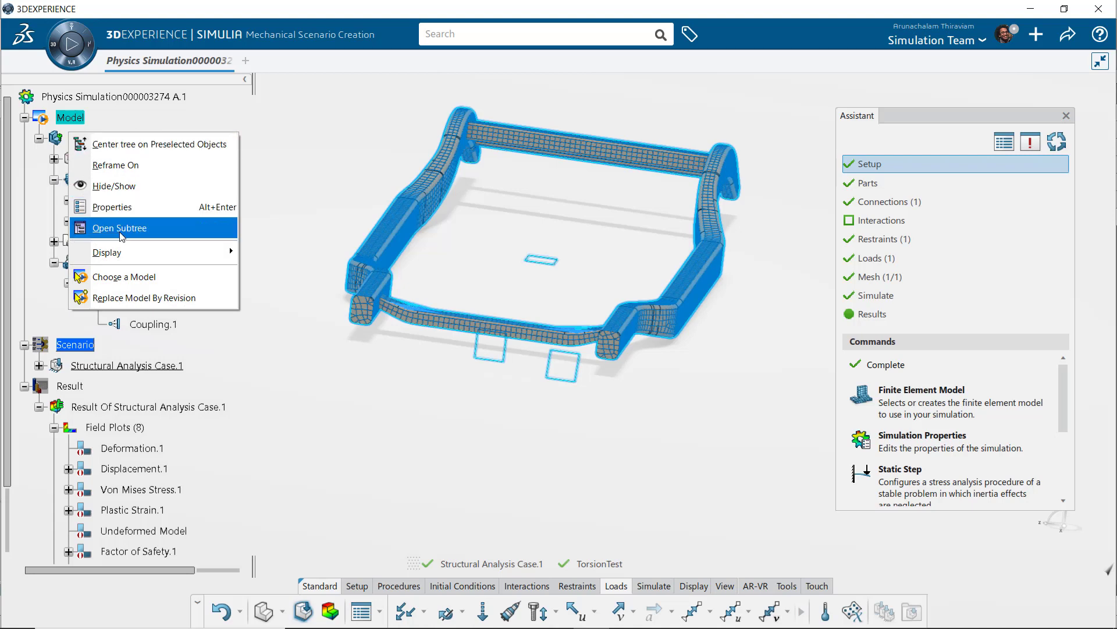
{"action": "left_click", "coordinate": [147, 298]}
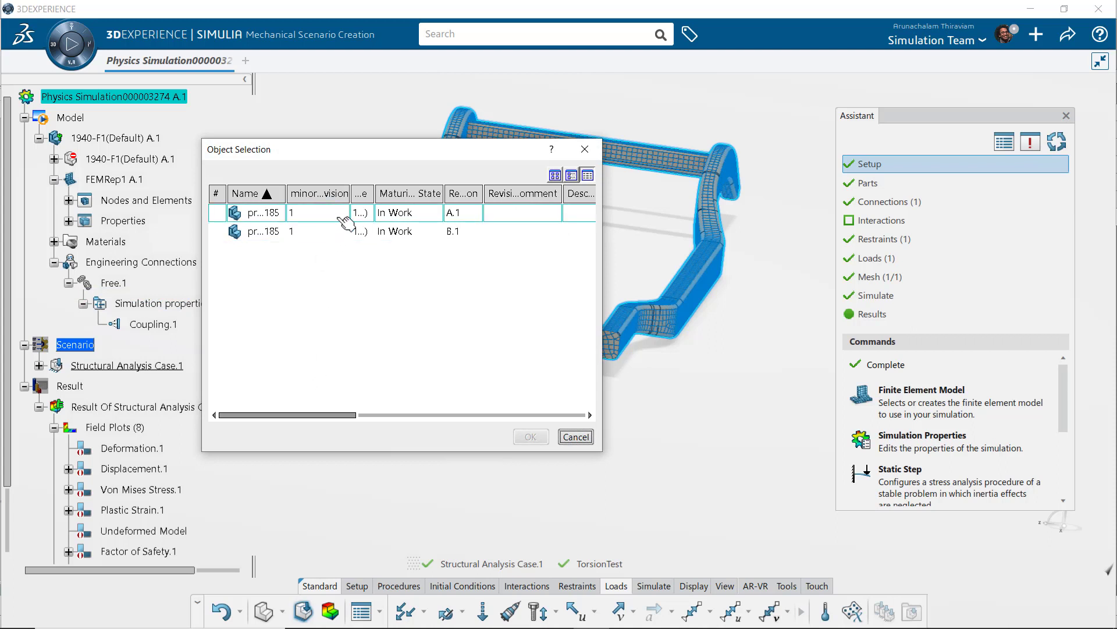
{"action": "left_click", "coordinate": [267, 234]}
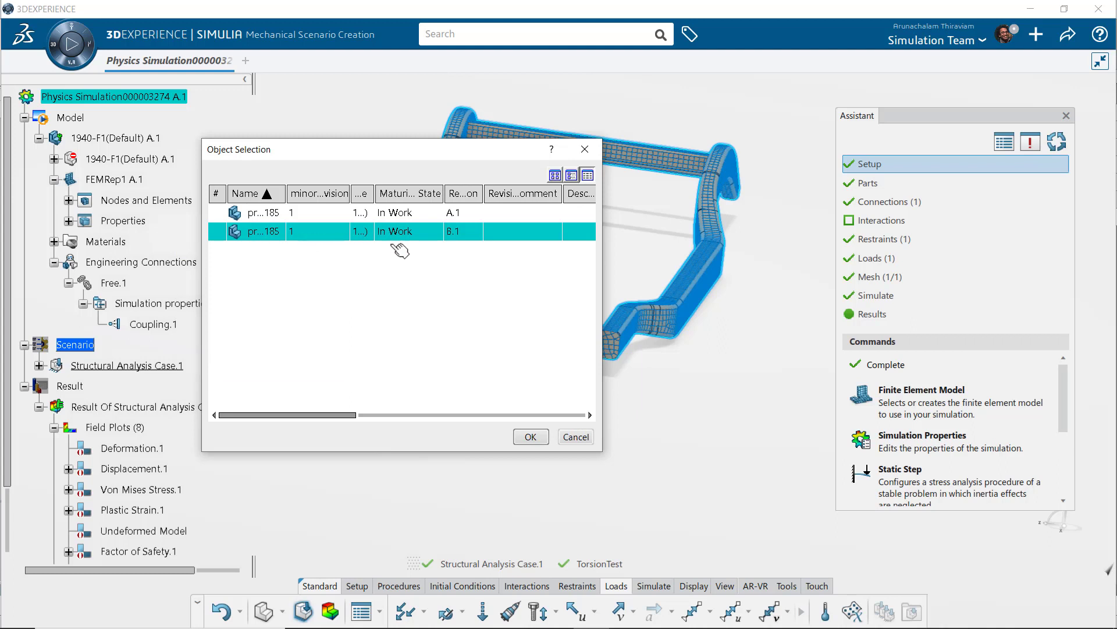
{"action": "left_click", "coordinate": [530, 437]}
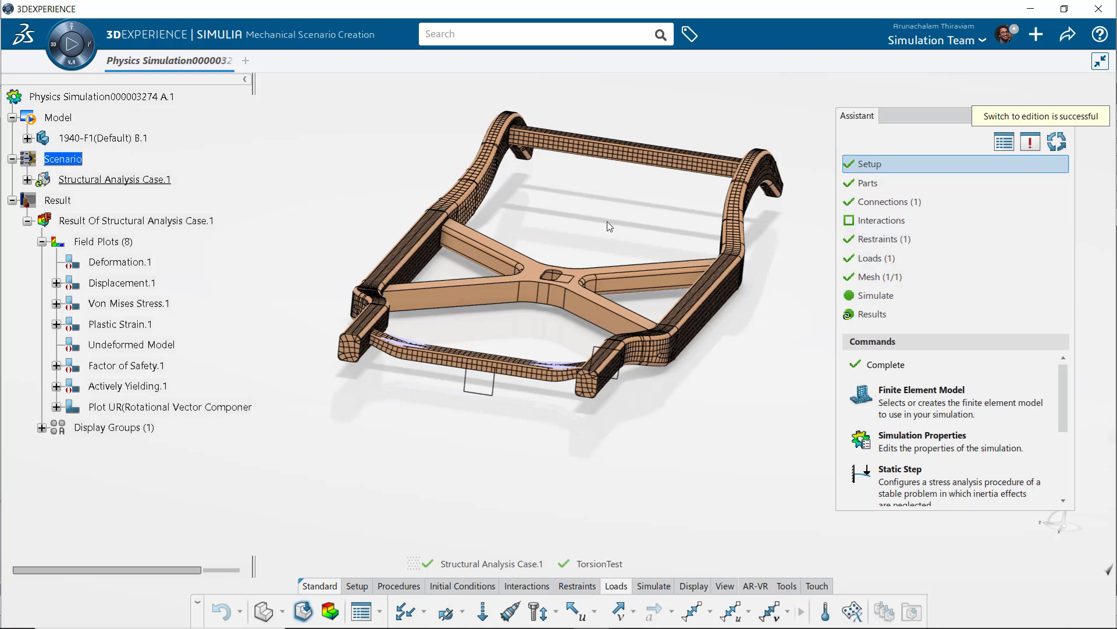
- Review the updated frame's mesh, then run the TorsionTest simulation from the assistant's Simulate stage
{"action": "left_click", "coordinate": [852, 281]}
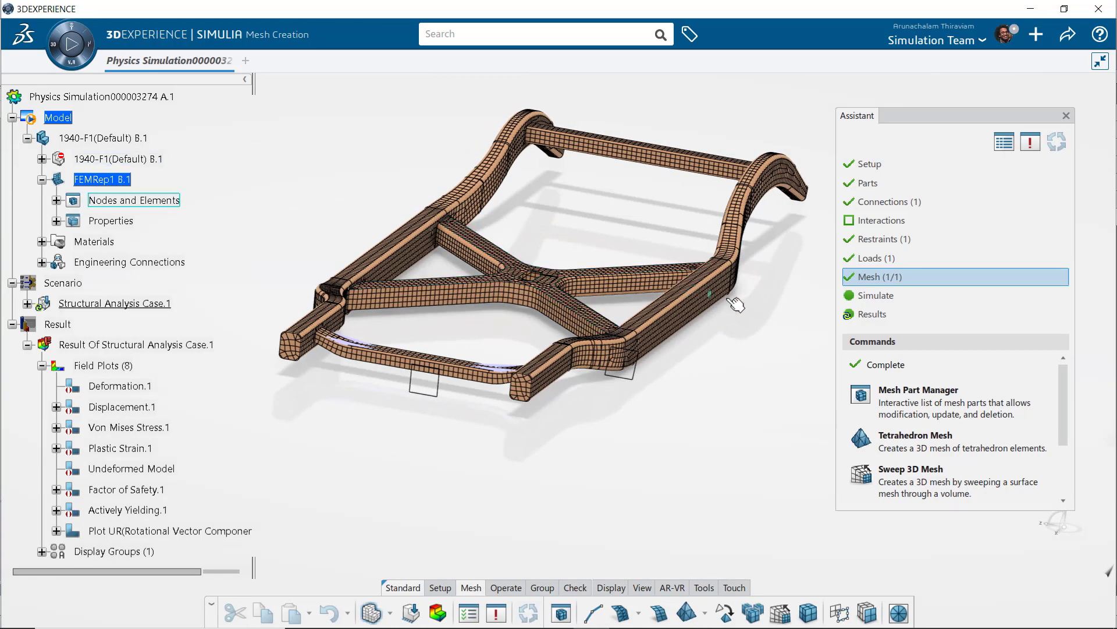
{"action": "left_click", "coordinate": [891, 296]}
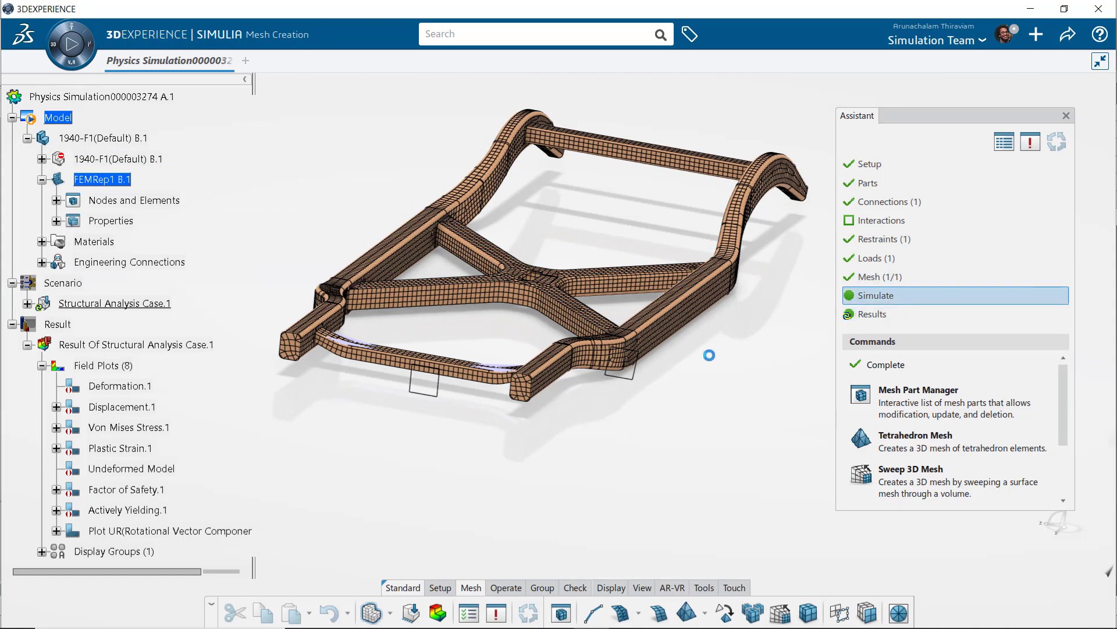
{"action": "left_click", "coordinate": [894, 402]}
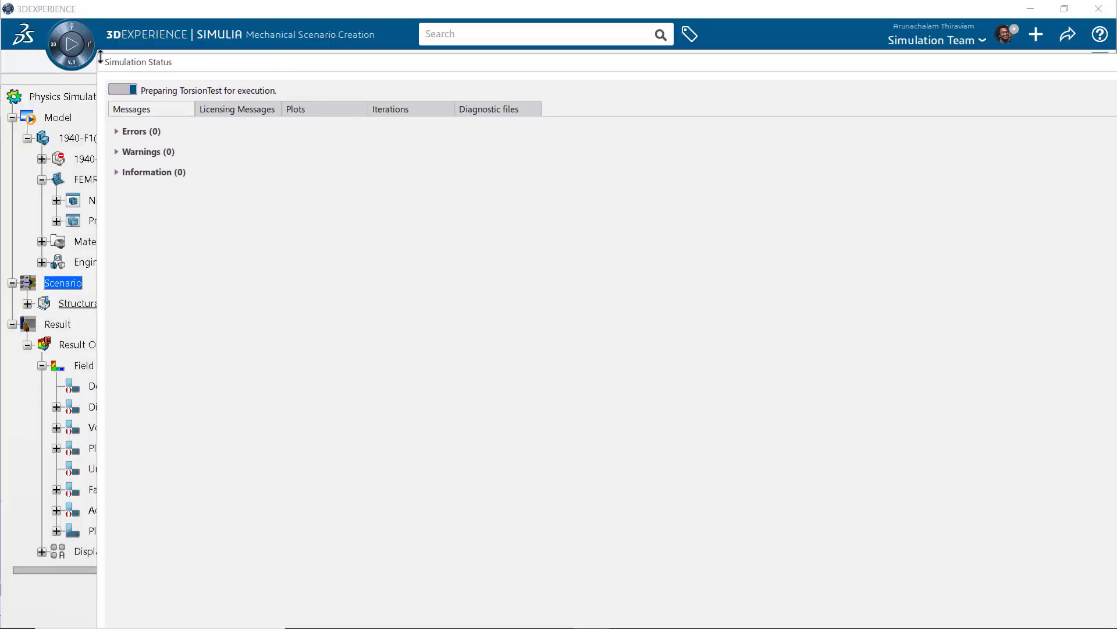
- Move and resize the oversized Simulation Status window until its controls are reachable, and close it after the run
{"action": "left_click_drag", "start_coordinate": [195, 113], "coordinate": [100, 79]}
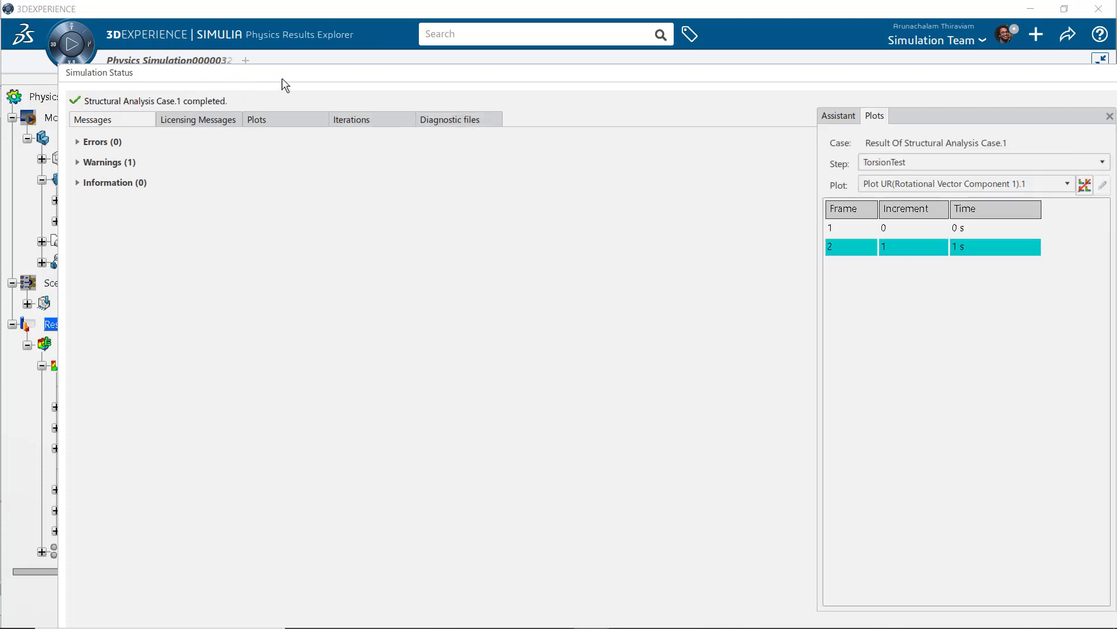
{"action": "left_click_drag", "start_coordinate": [290, 80], "coordinate": [317, 70]}
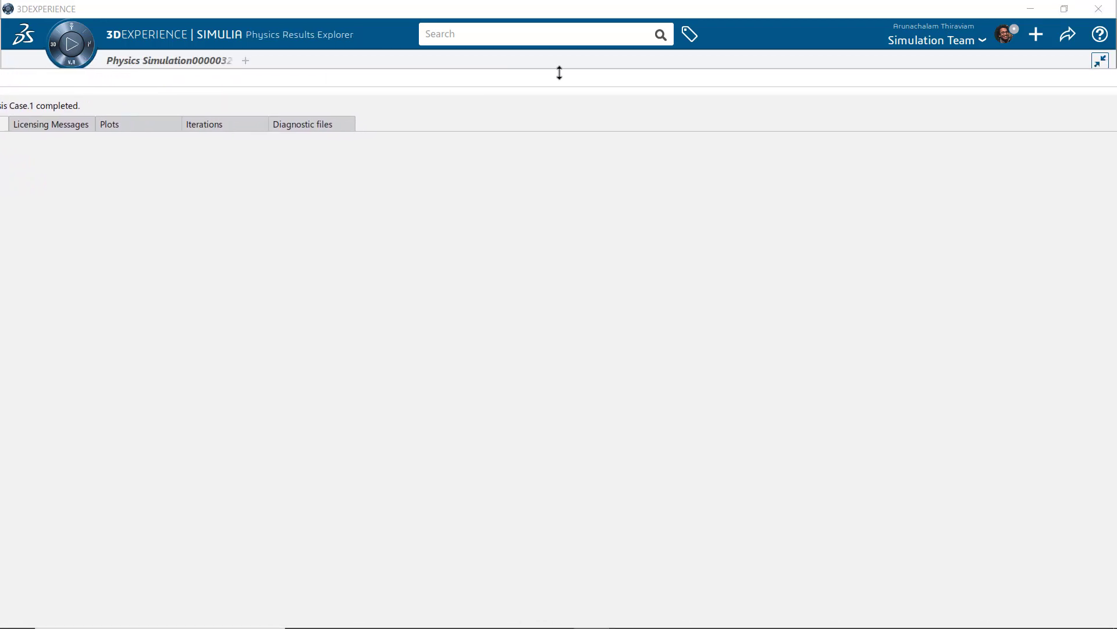
{"action": "left_click_drag", "start_coordinate": [567, 82], "coordinate": [374, 67]}
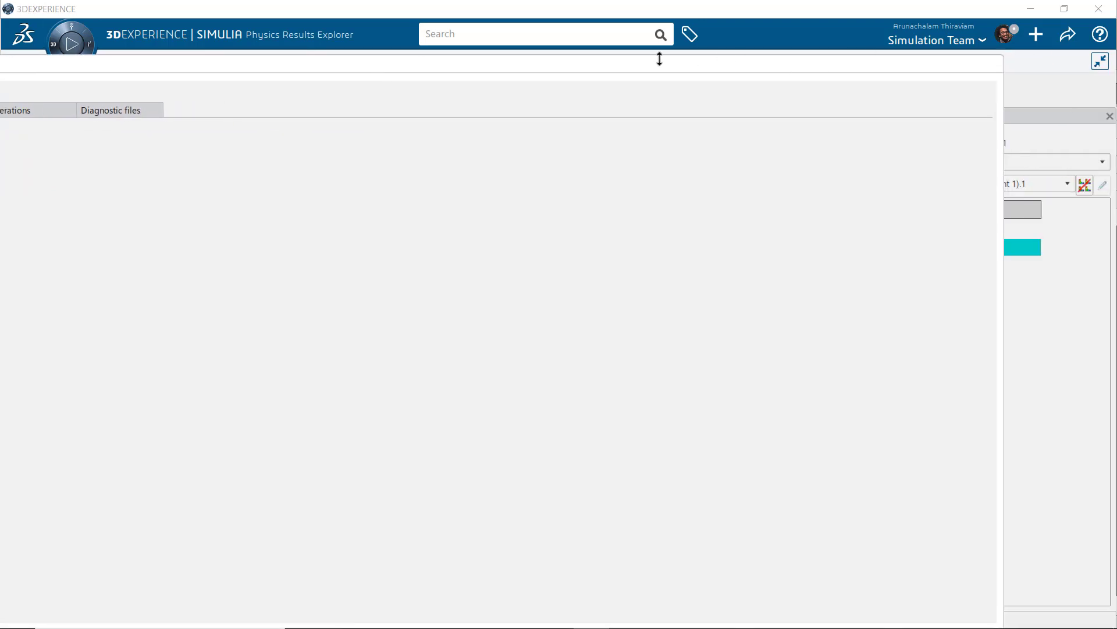
{"action": "left_click_drag", "start_coordinate": [663, 72], "coordinate": [861, 70]}
{"action": "left_click_drag", "start_coordinate": [543, 63], "coordinate": [713, 50]}
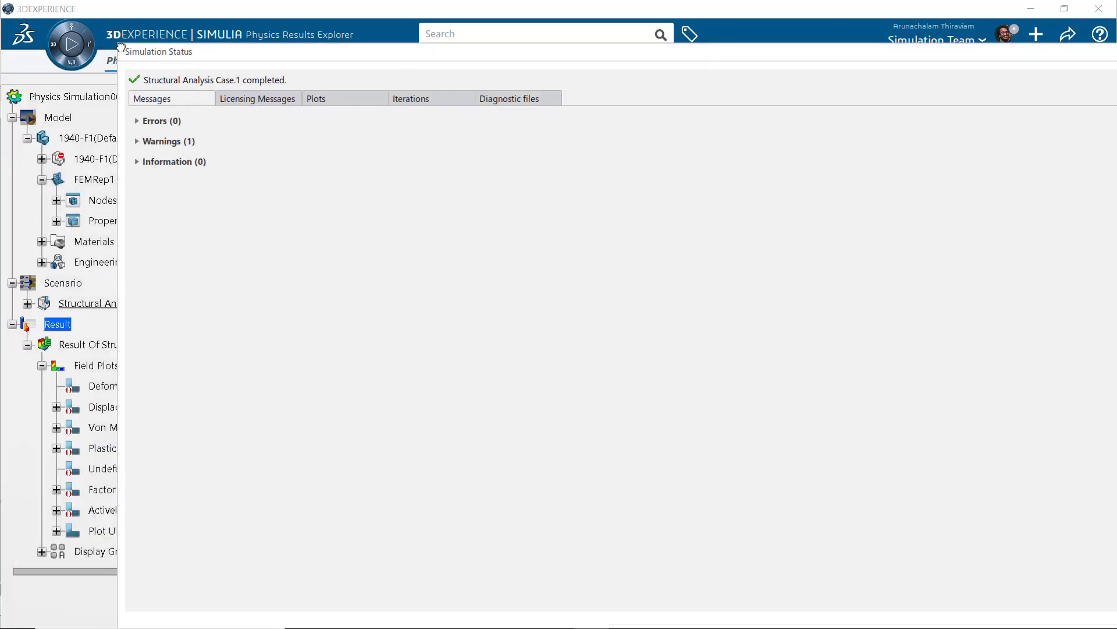
{"action": "left_click_drag", "start_coordinate": [119, 45], "coordinate": [150, 95]}
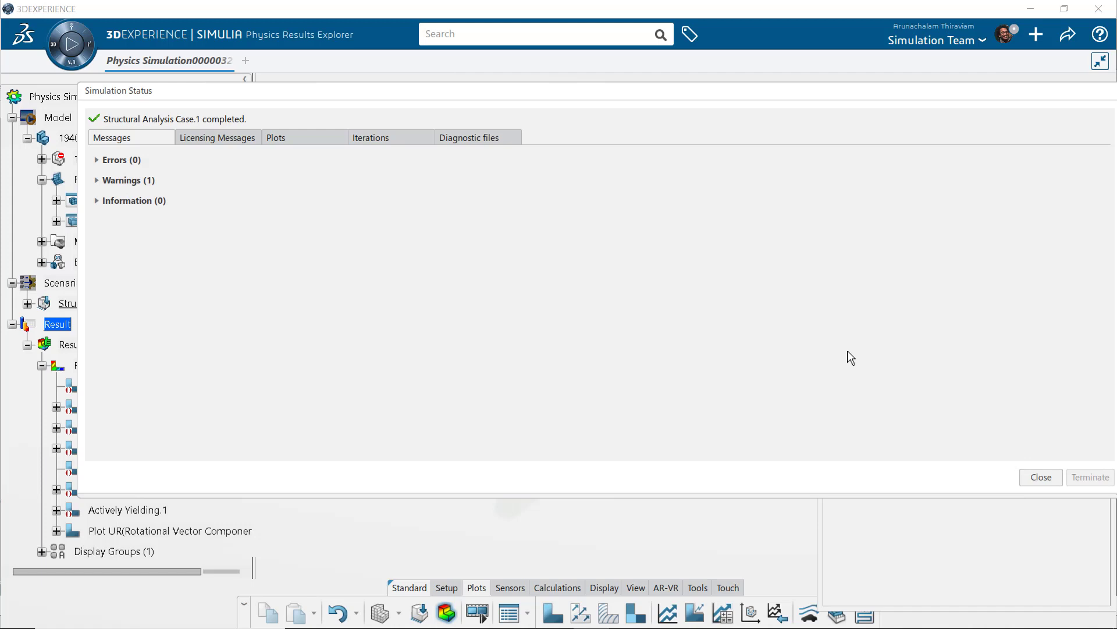
{"action": "left_click", "coordinate": [1040, 476]}
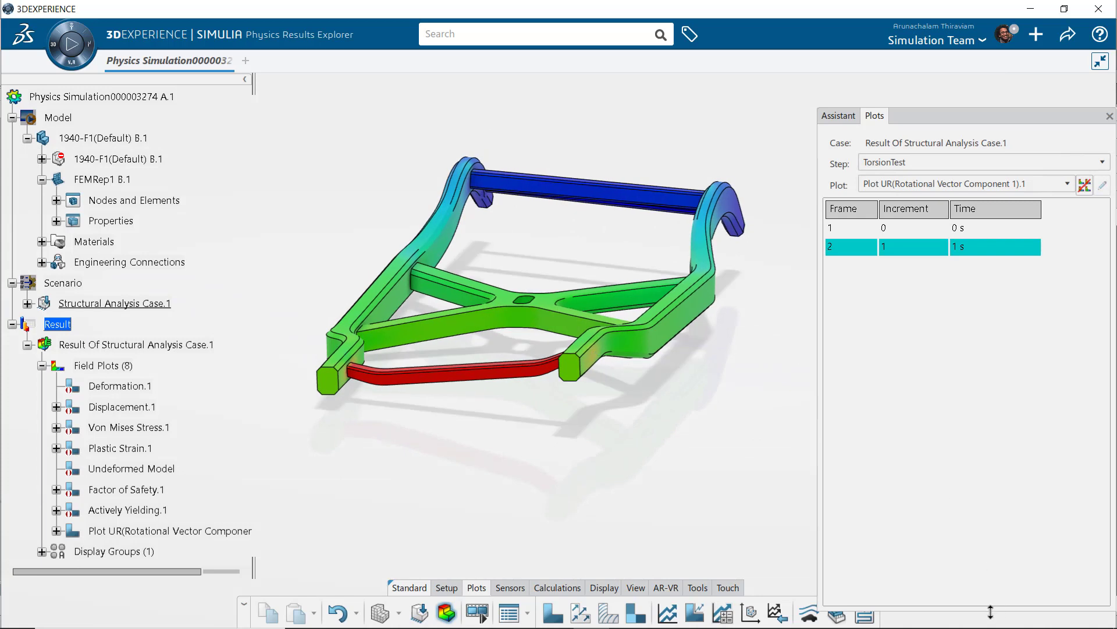
- Shorten the Plots panel to uncover the colour legend and display the Von Mises Stress.1 plot
{"action": "left_click_drag", "start_coordinate": [991, 611], "coordinate": [957, 361]}
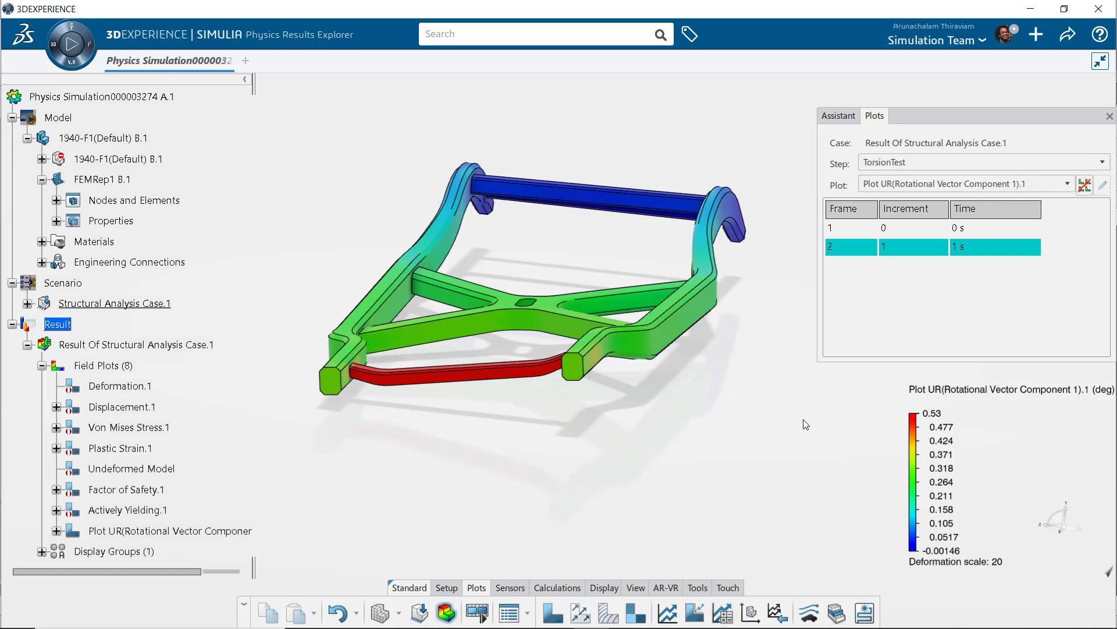
{"action": "left_click", "coordinate": [885, 181]}
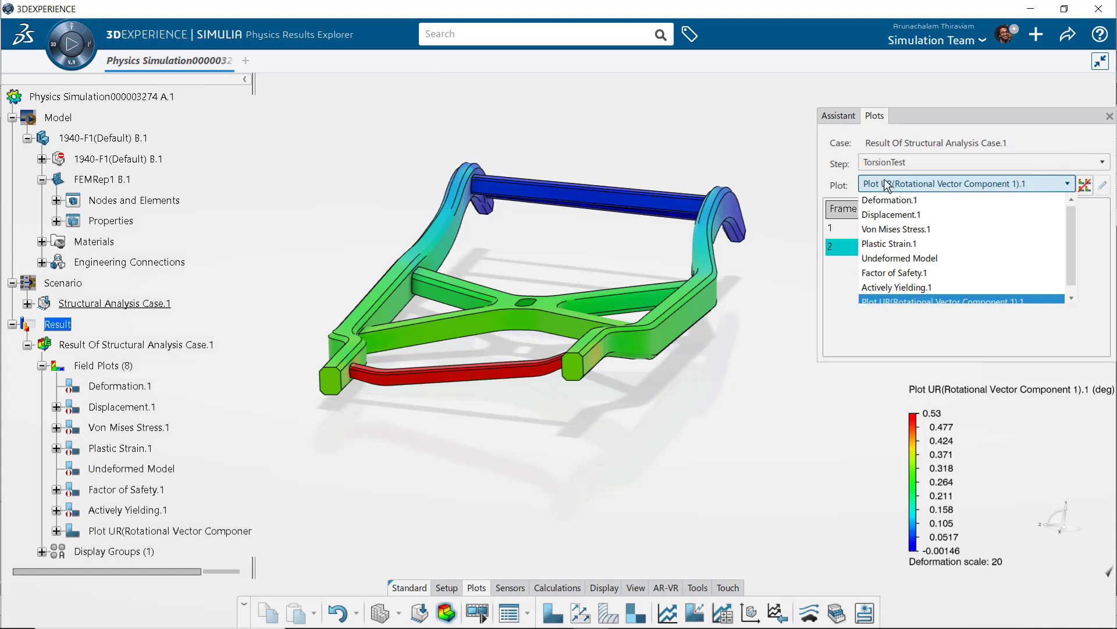
{"action": "left_click", "coordinate": [888, 227]}
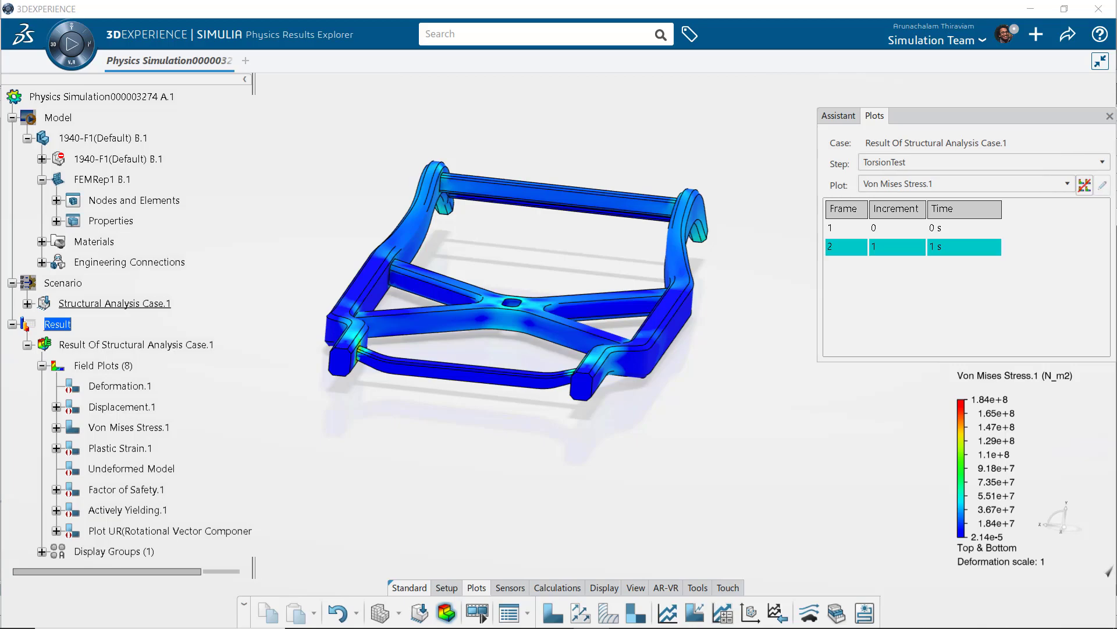
- Switch from the simulation to the presentation's Torsion Compare slide
{"action": "key", "text": "alt+Tab"}
{"action": "left_click", "coordinate": [963, 613]}
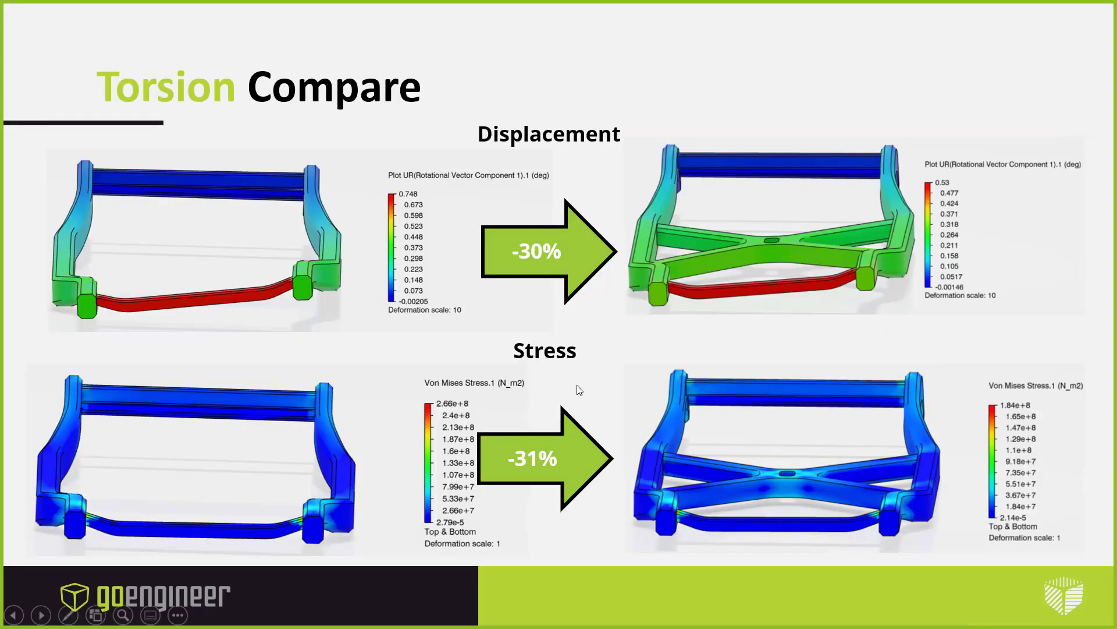
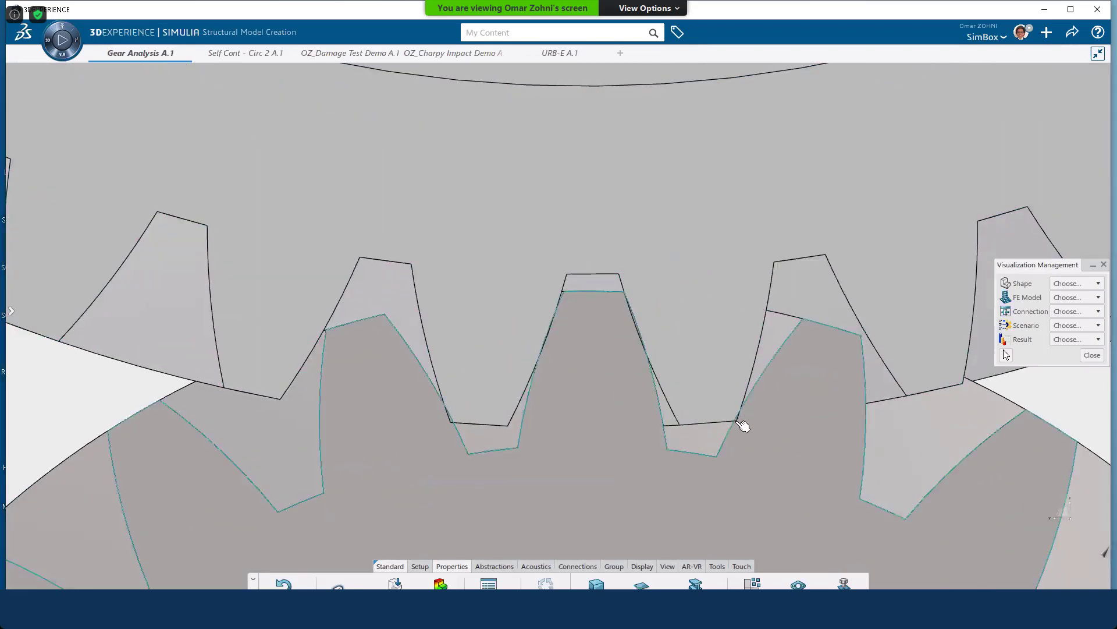
- View the meshing gear teeth in Gear Analysis A.1 and list the scenario features in the Feature Manager
{"action": "scroll", "coordinate": [748, 420], "scroll_direction": "down", "scroll_amount": 12}
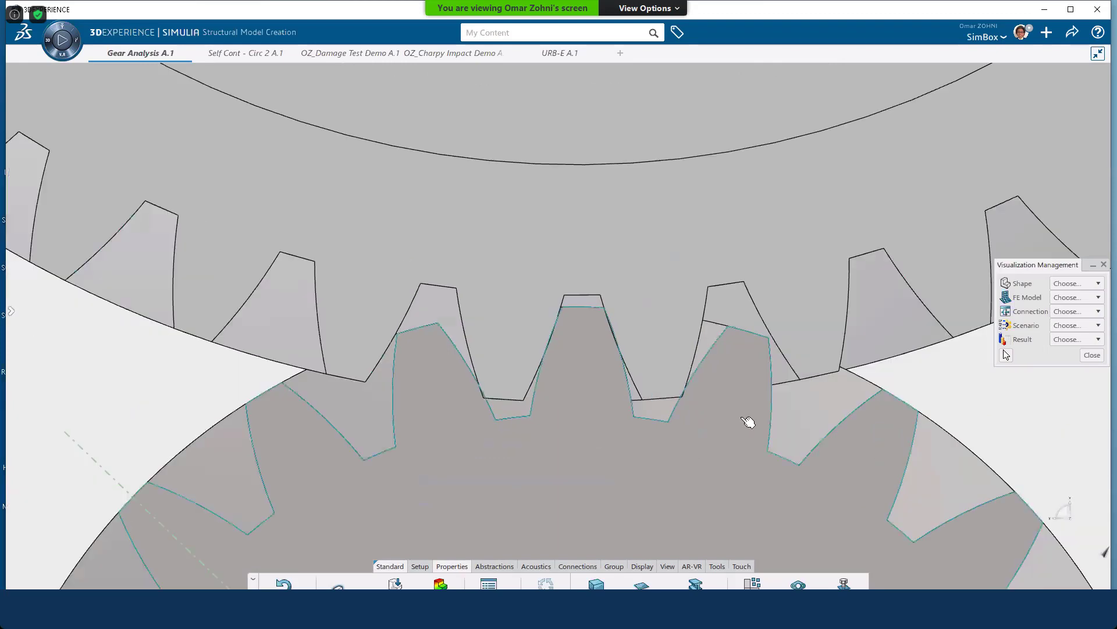
{"action": "scroll", "coordinate": [749, 403], "scroll_direction": "down", "scroll_amount": 3}
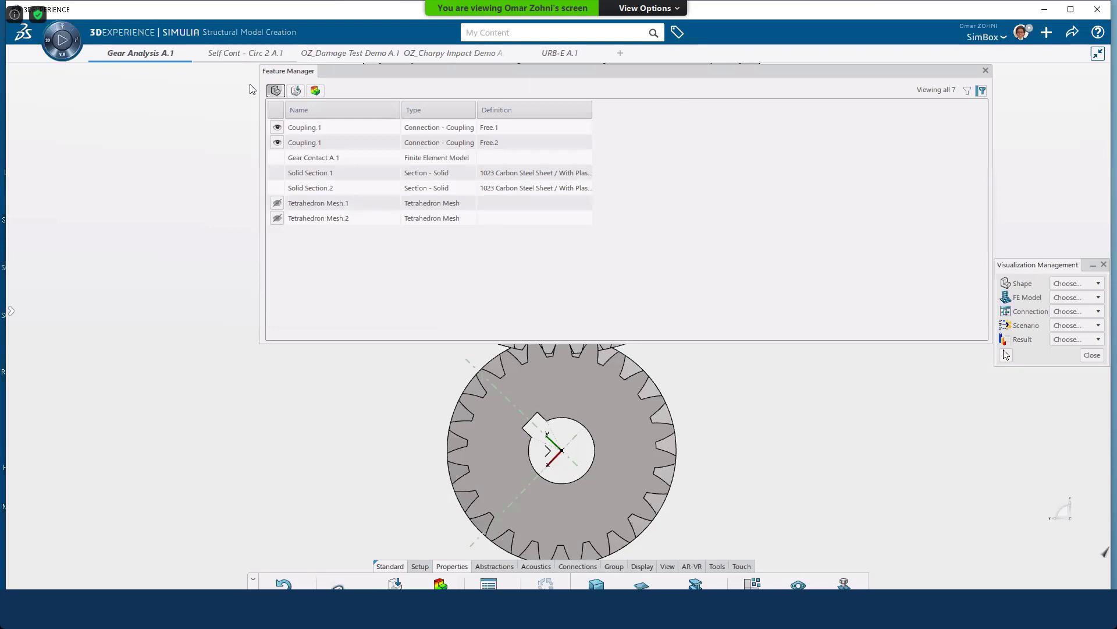
{"action": "left_click", "coordinate": [294, 91]}
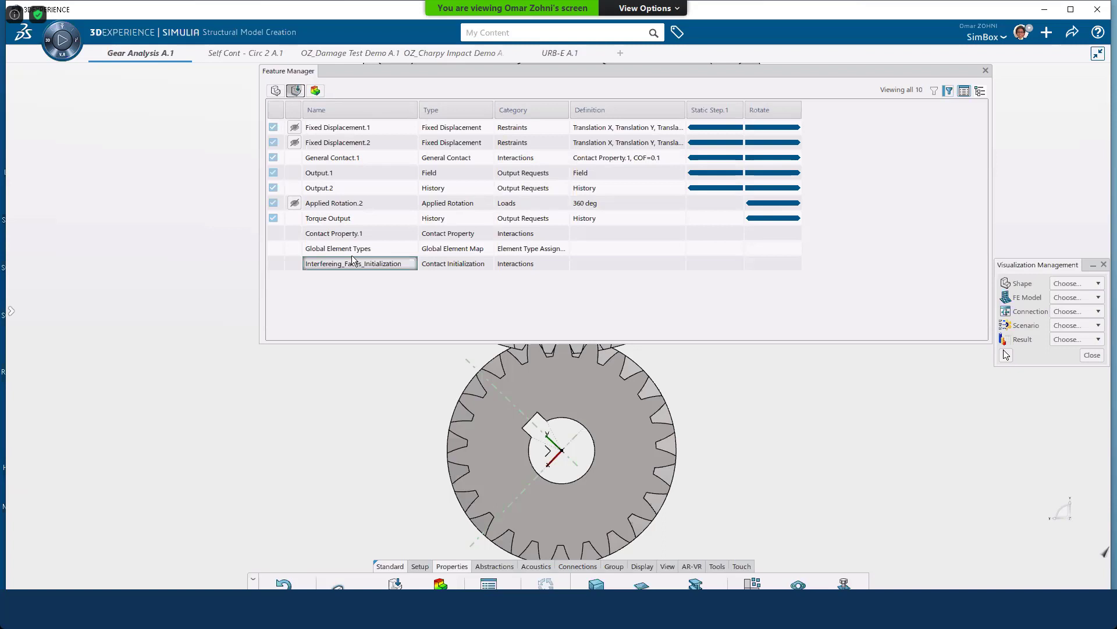
- Inspect General Contact.1's contact initialization assignments, then close the contact definition and the Feature Manager without changes
{"action": "left_click", "coordinate": [349, 159]}
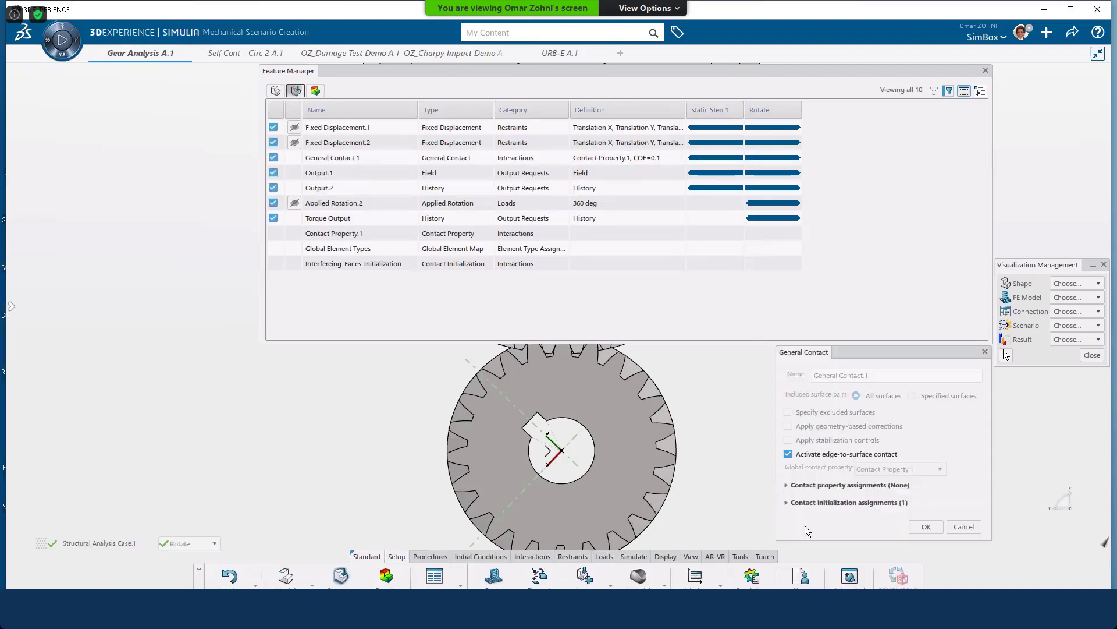
{"action": "left_click", "coordinate": [787, 503]}
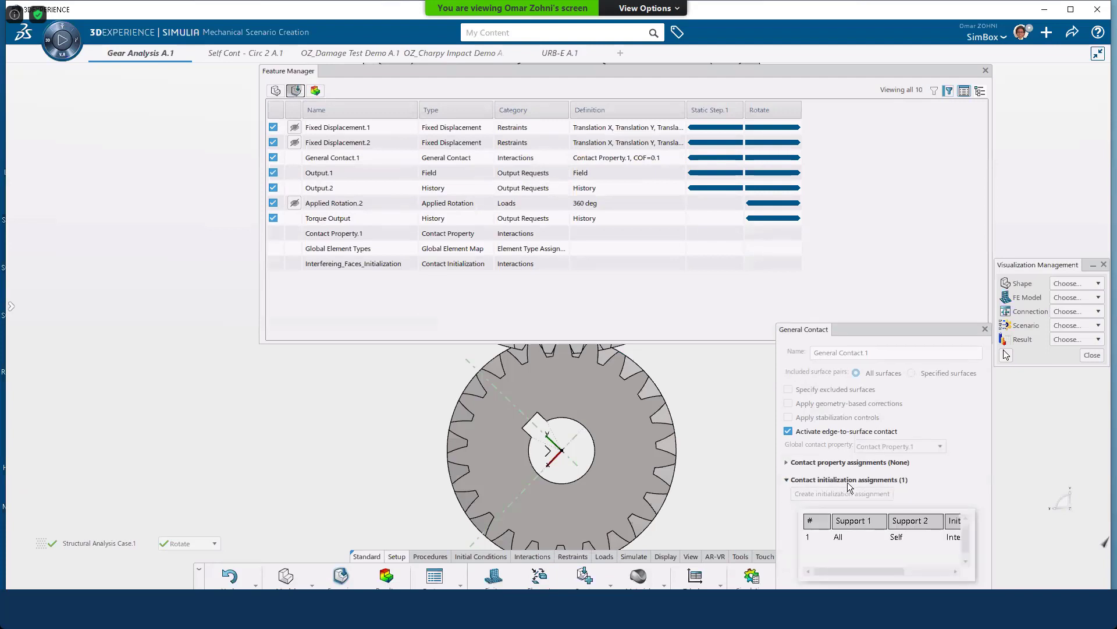
{"action": "left_click", "coordinate": [786, 479]}
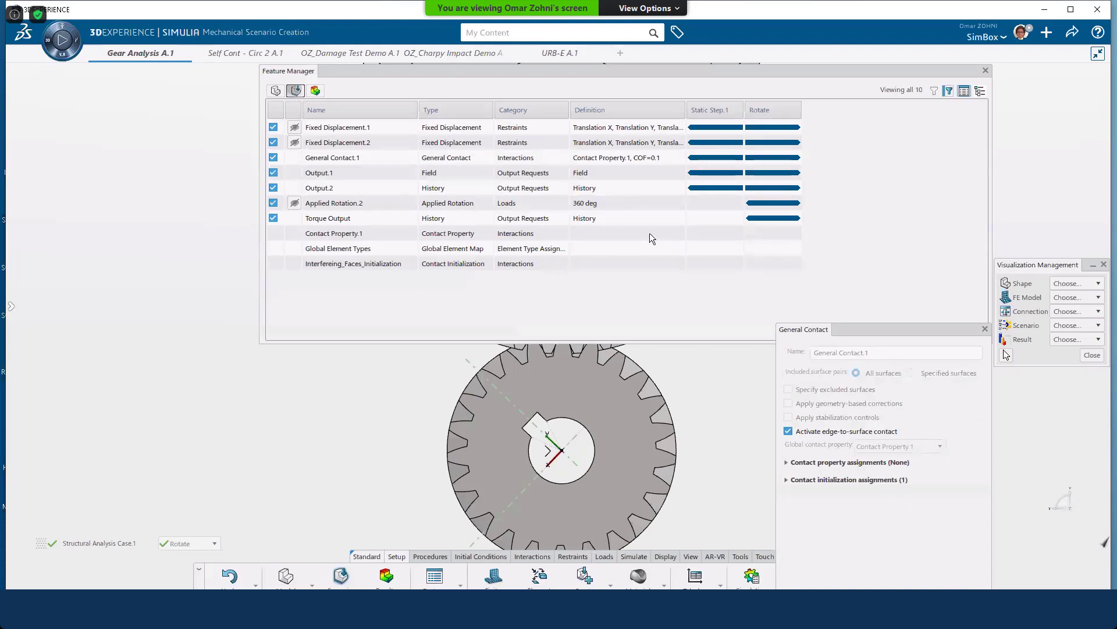
{"action": "key", "text": "Escape"}
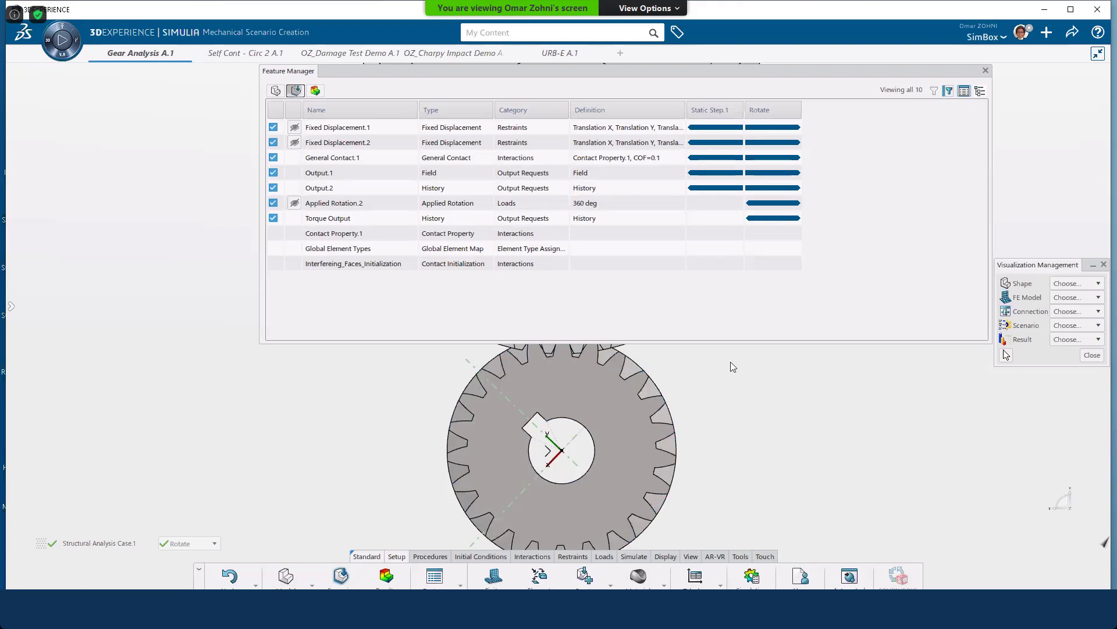
{"action": "left_click", "coordinate": [986, 71]}
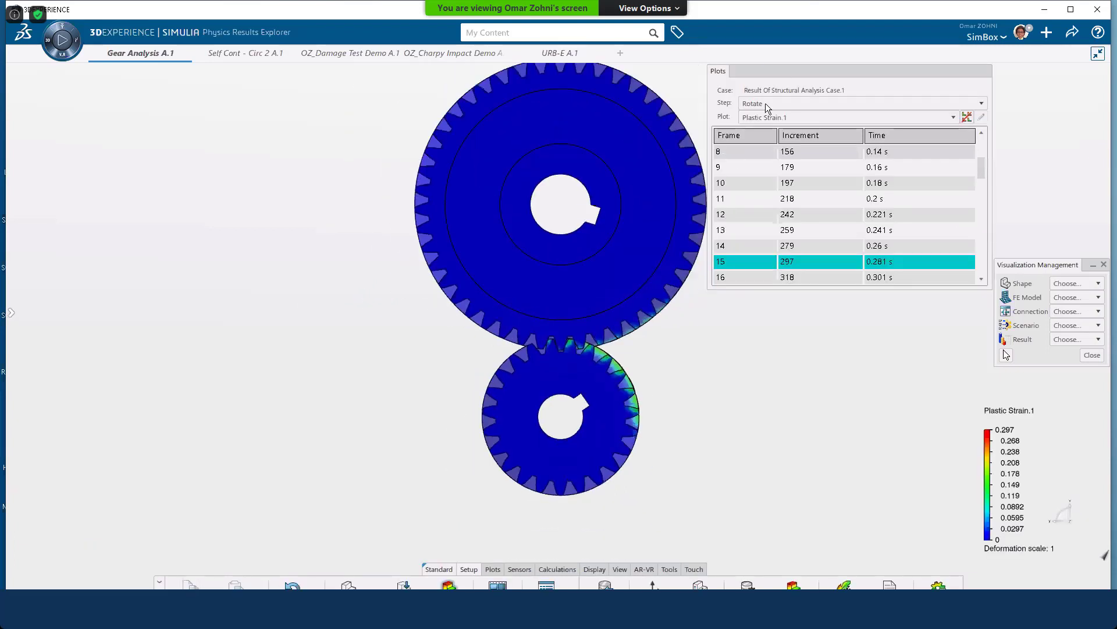
- Display Plastic Strain.1 for Static Step.1 and examine the strain where the two gears mesh
{"action": "left_click", "coordinate": [767, 102]}
{"action": "left_click", "coordinate": [774, 117]}
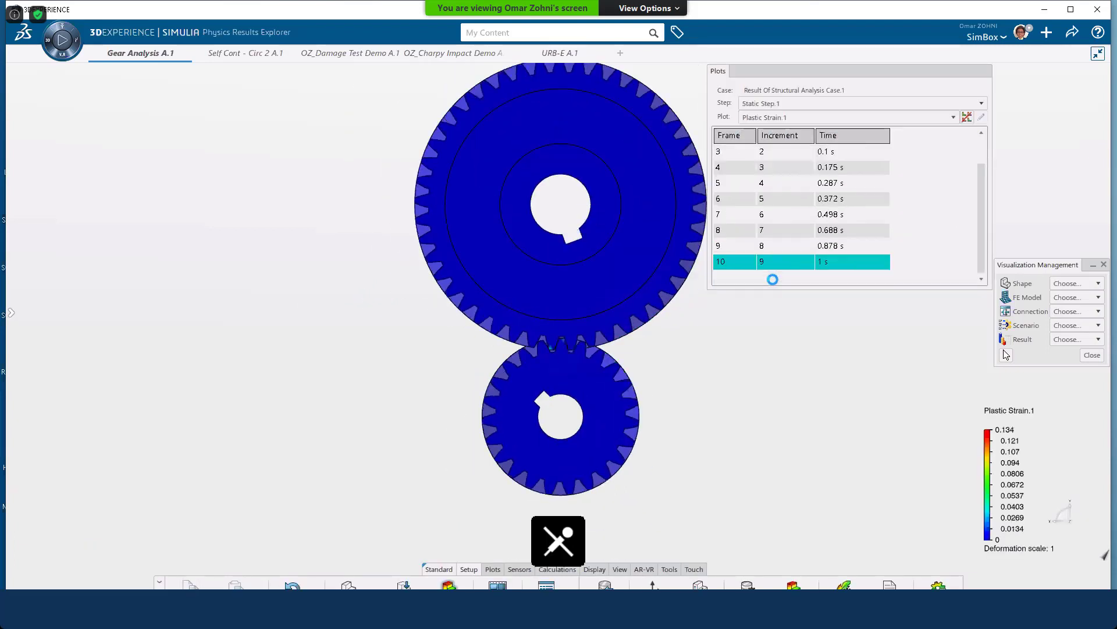
{"action": "scroll", "coordinate": [560, 346], "scroll_direction": "up", "scroll_amount": 5}
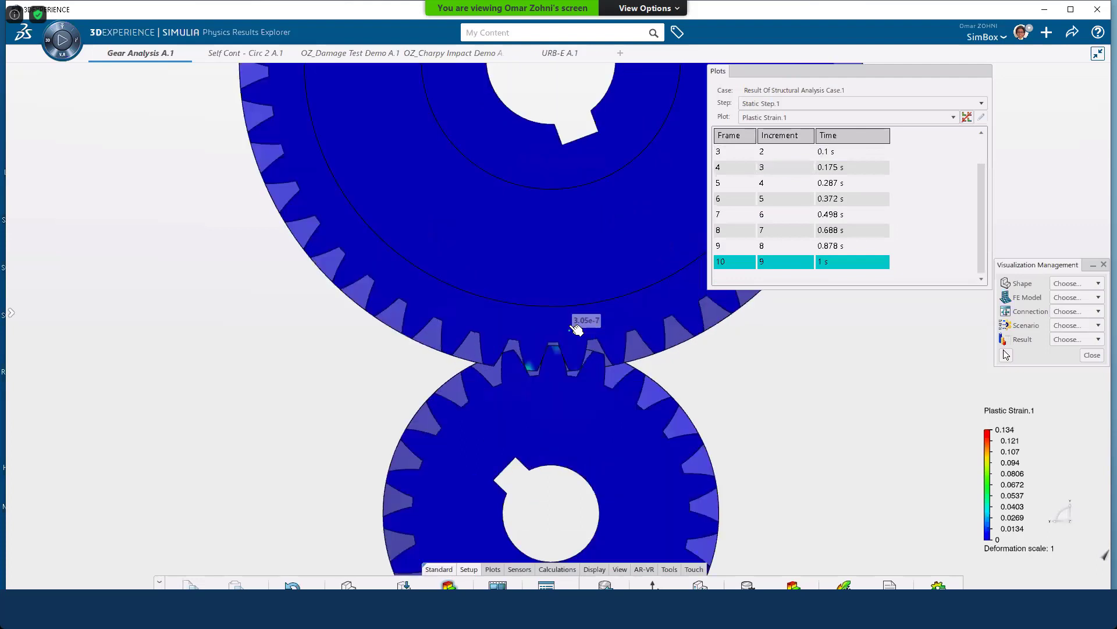
{"action": "scroll", "coordinate": [560, 343], "scroll_direction": "up", "scroll_amount": 3}
{"action": "scroll", "coordinate": [983, 170], "scroll_direction": "up", "scroll_amount": 1}
{"action": "scroll", "coordinate": [986, 171], "scroll_direction": "up", "scroll_amount": 1}
- Show frame 1 (0 s) of Static Step.1 and examine the initial overlap between the meshing teeth
{"action": "left_click", "coordinate": [741, 153]}
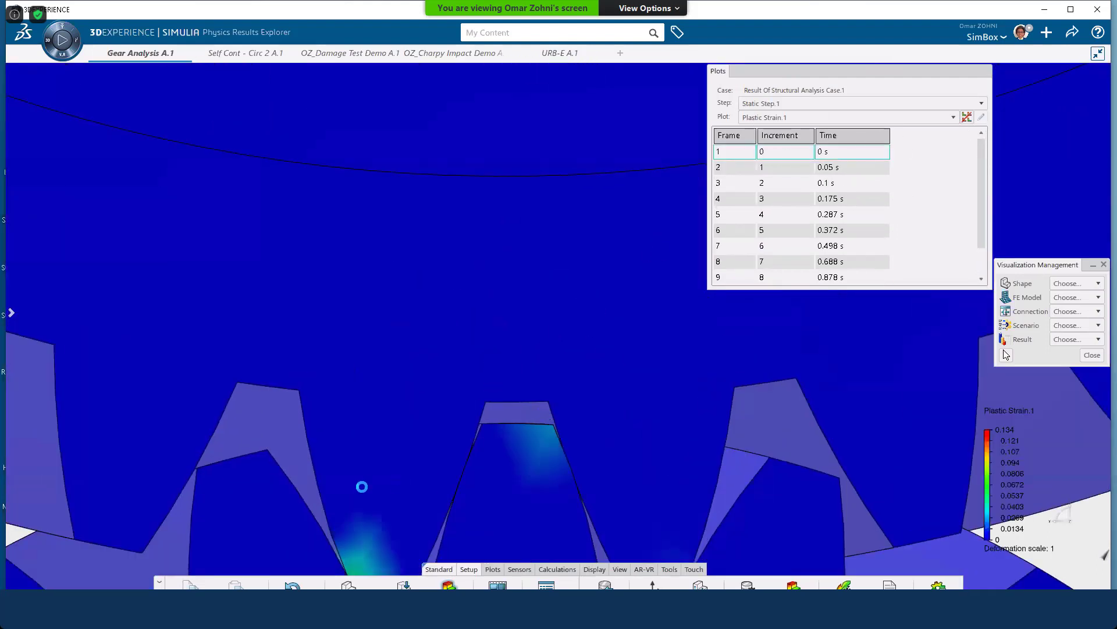
{"action": "scroll", "coordinate": [399, 486], "scroll_direction": "down", "scroll_amount": 2}
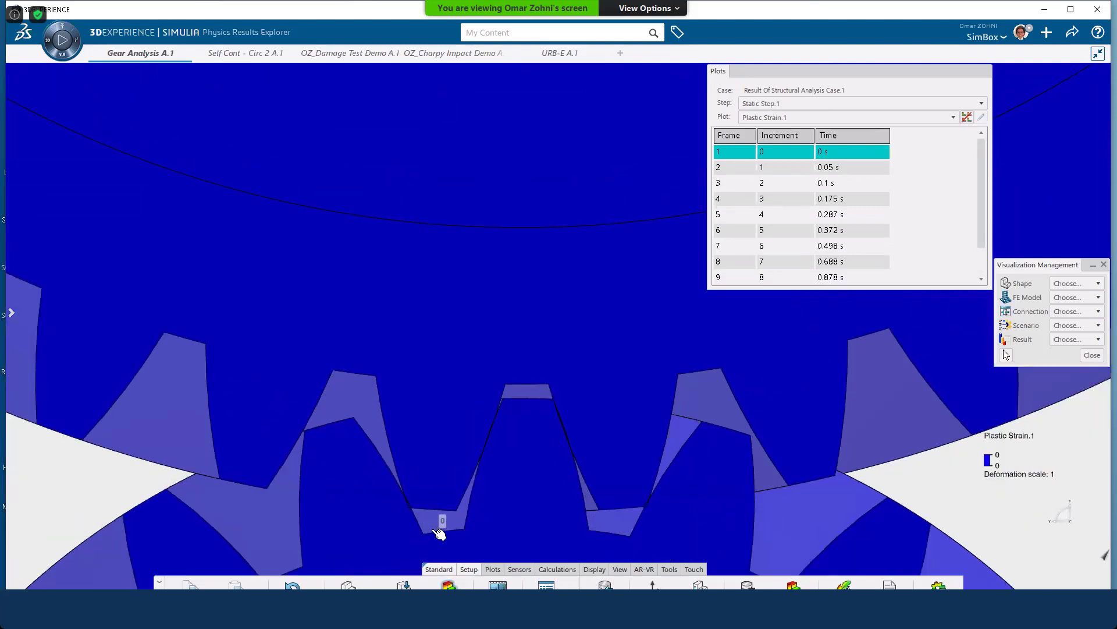
{"action": "scroll", "coordinate": [410, 497], "scroll_direction": "up", "scroll_amount": 1}
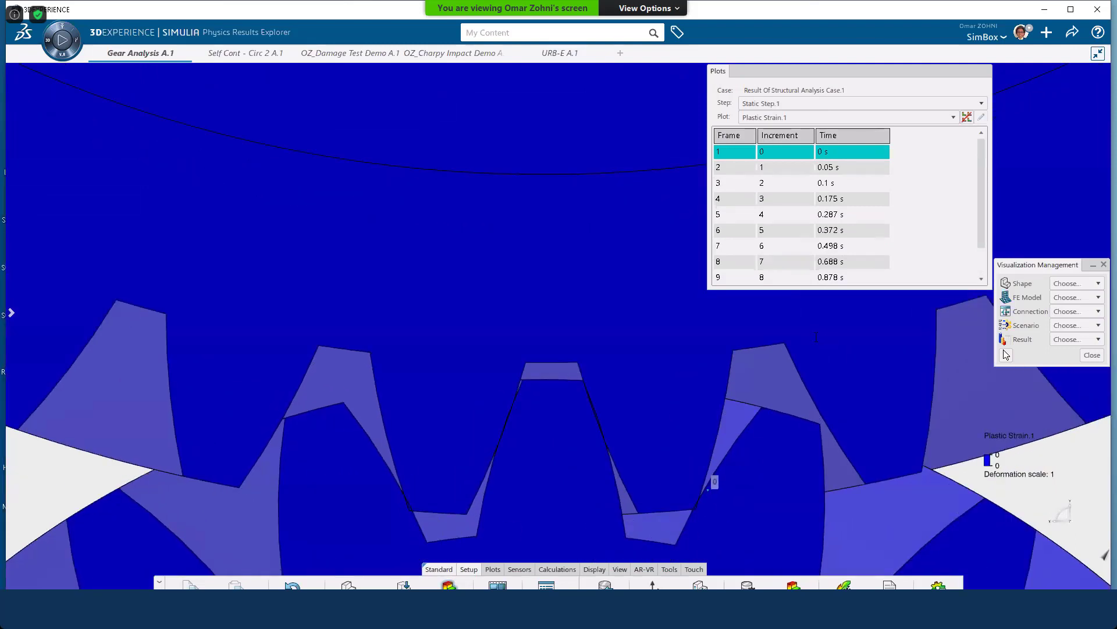
{"action": "scroll", "coordinate": [982, 169], "scroll_direction": "down", "scroll_amount": 2}
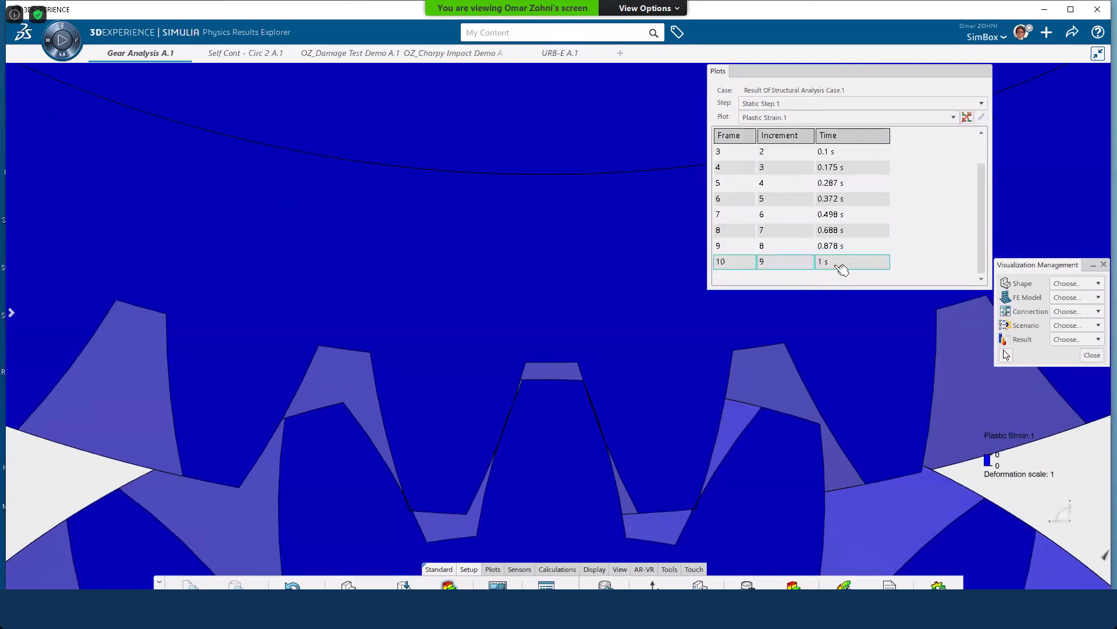
- Show frame 10 (1 s) of Static Step.1 and examine the plastic strain at the meshing teeth
{"action": "left_click", "coordinate": [838, 263]}
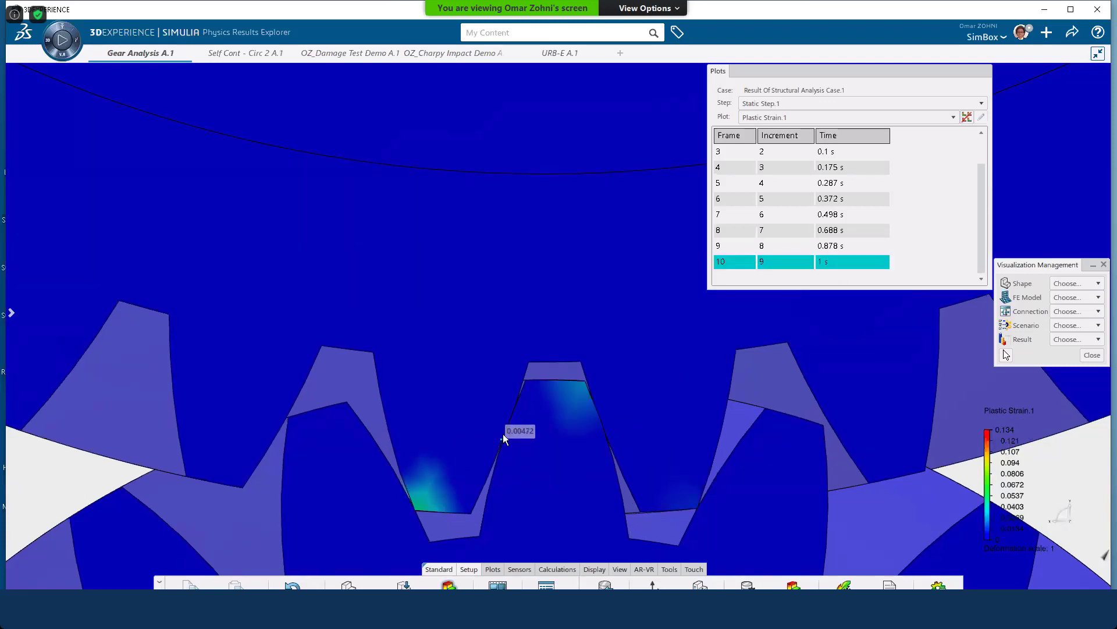
{"action": "scroll", "coordinate": [509, 428], "scroll_direction": "down", "scroll_amount": 3}
{"action": "scroll", "coordinate": [506, 420], "scroll_direction": "down", "scroll_amount": 1}
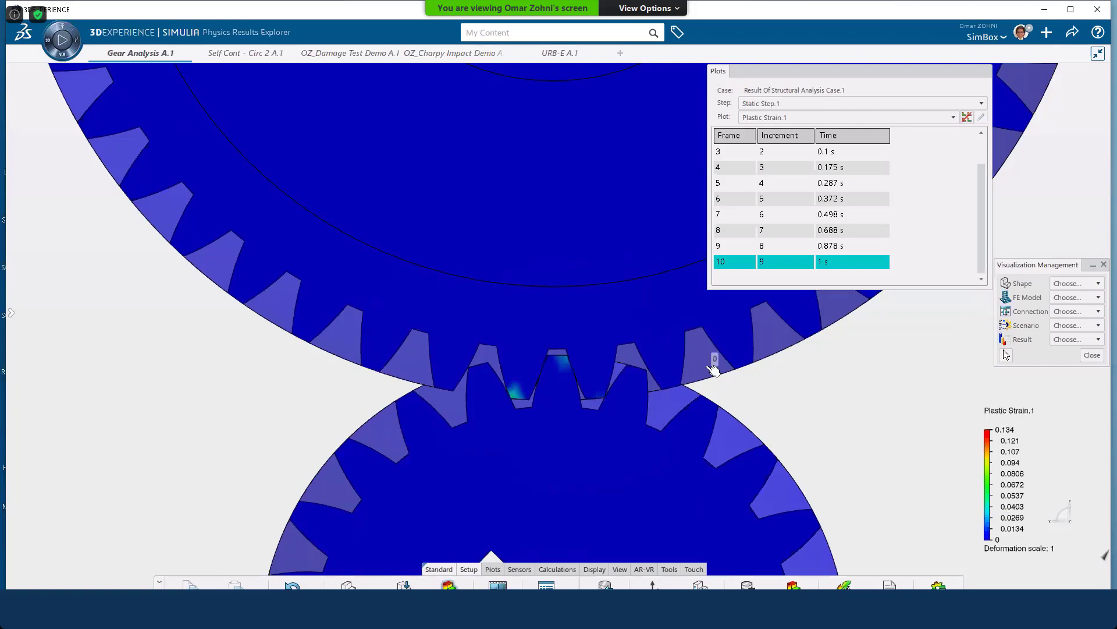
- Play the plastic strain animation with both gears in view, then stop it
{"action": "scroll", "coordinate": [547, 349], "scroll_direction": "down", "scroll_amount": 3}
{"action": "scroll", "coordinate": [537, 368], "scroll_direction": "down", "scroll_amount": 2}
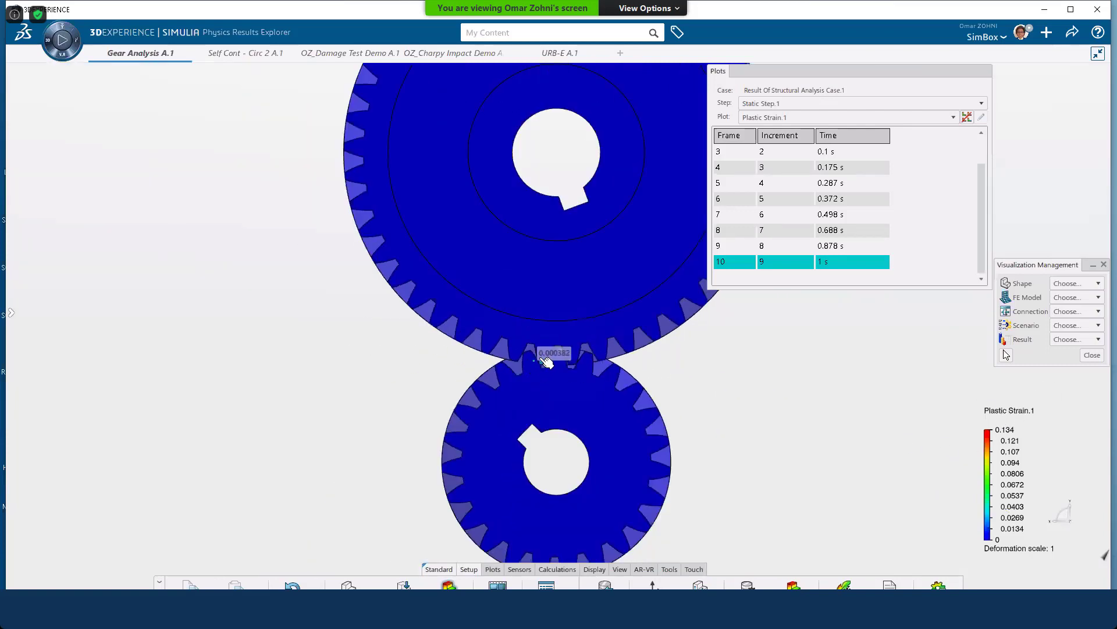
{"action": "left_click", "coordinate": [61, 38]}
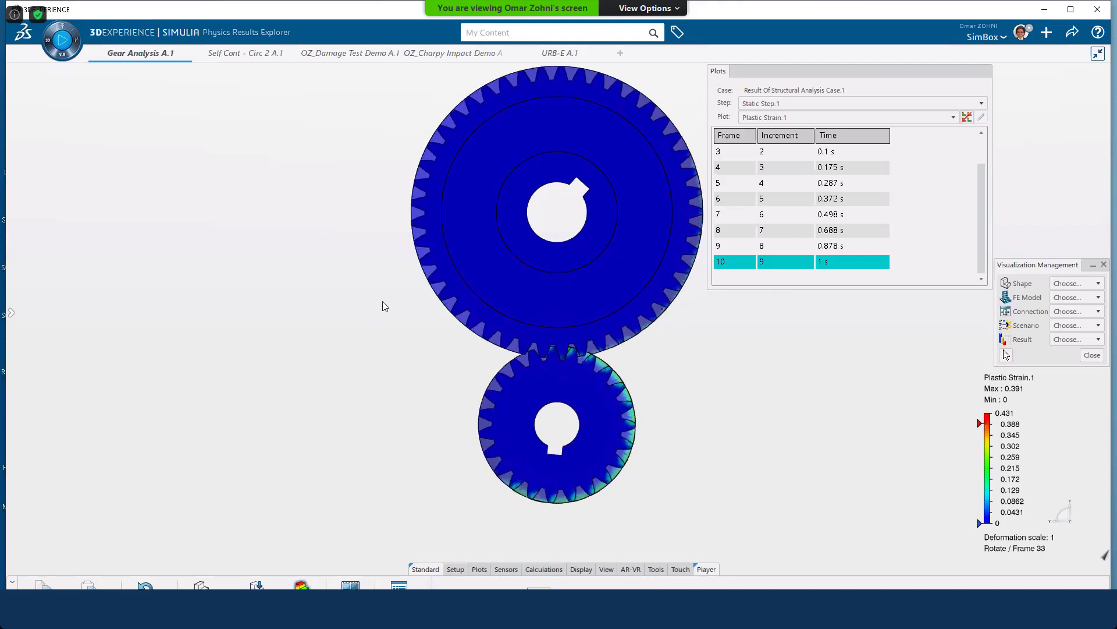
{"action": "left_click", "coordinate": [62, 41]}
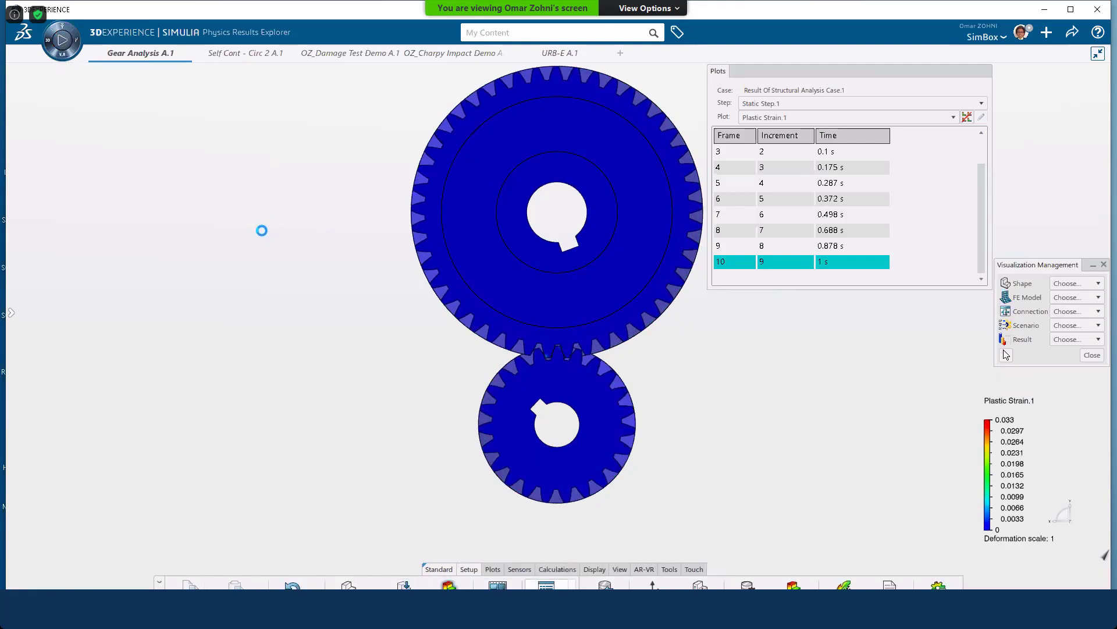
- View the X-Y history plot RM(Vector Component 3).1 of moment versus angle
{"action": "right_click", "coordinate": [301, 154]}
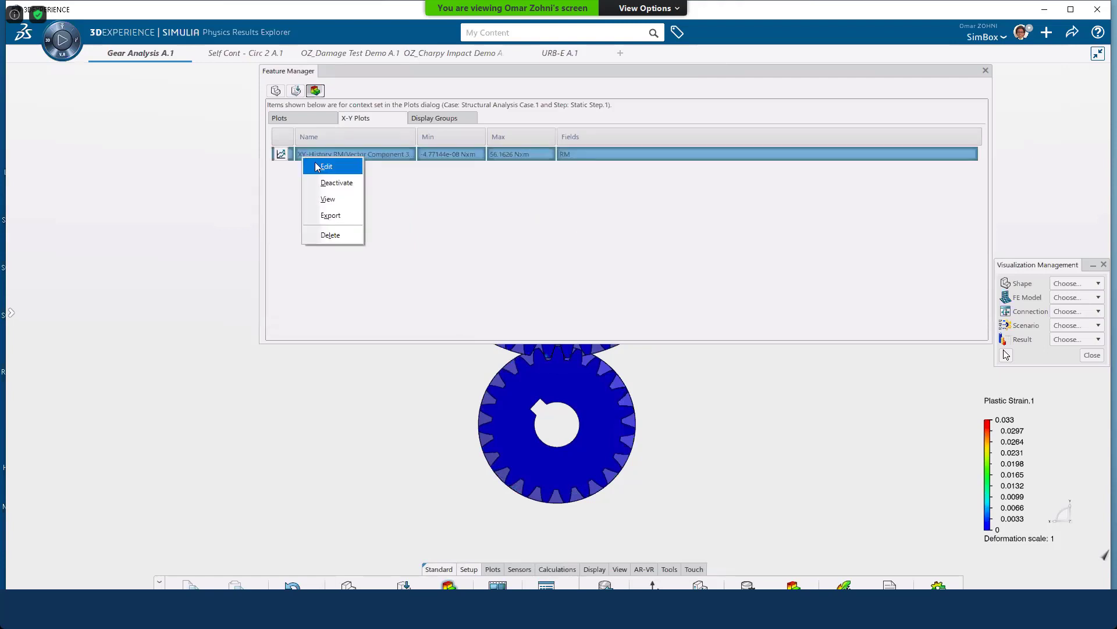
{"action": "left_click", "coordinate": [328, 198]}
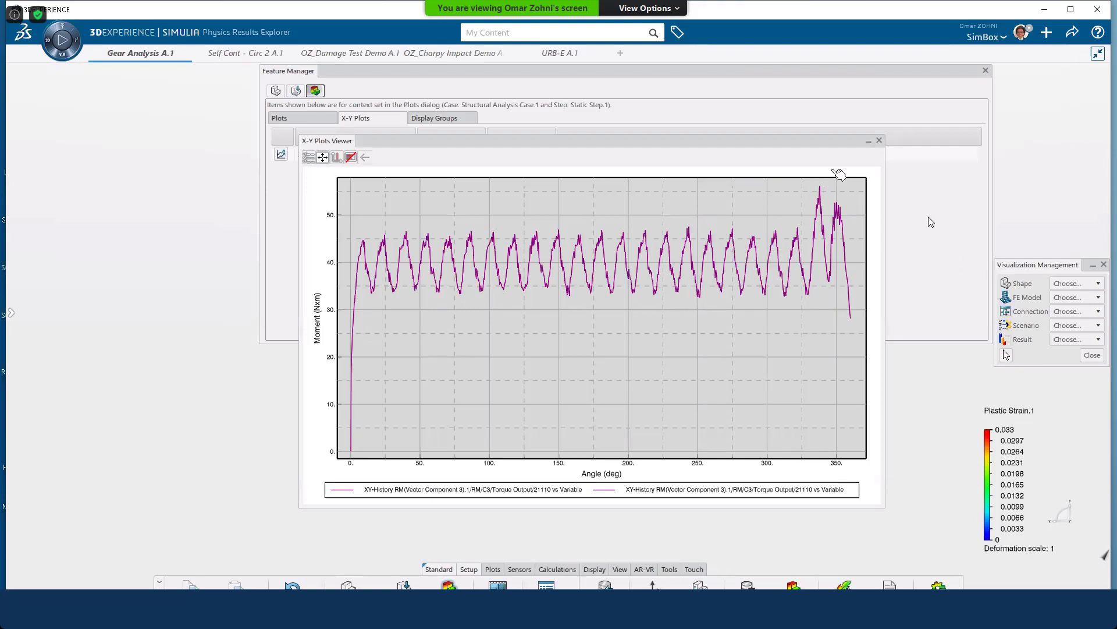
- Close the torque plot and feature list, and display Contact Pressure.1 for the Rotate step
{"action": "left_click", "coordinate": [880, 141]}
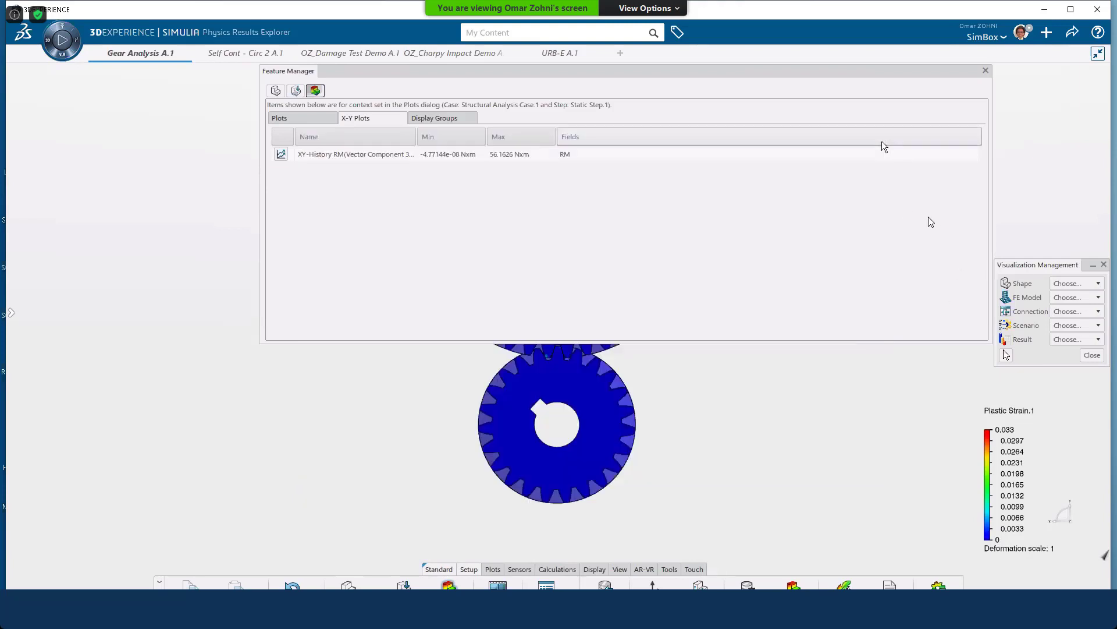
{"action": "left_click", "coordinate": [986, 70]}
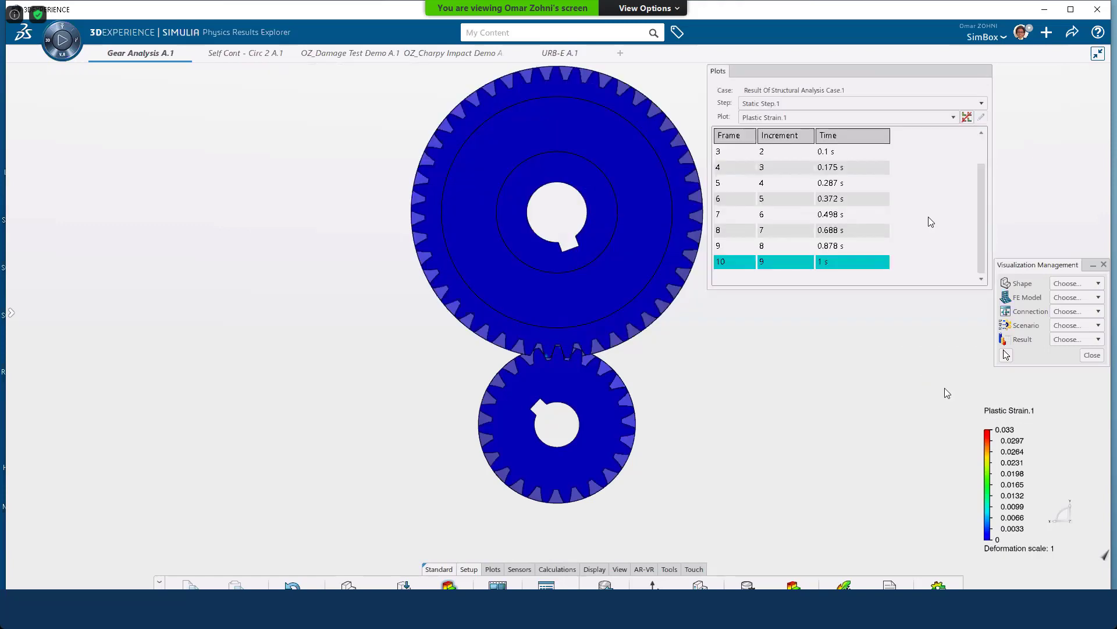
{"action": "left_click", "coordinate": [792, 117]}
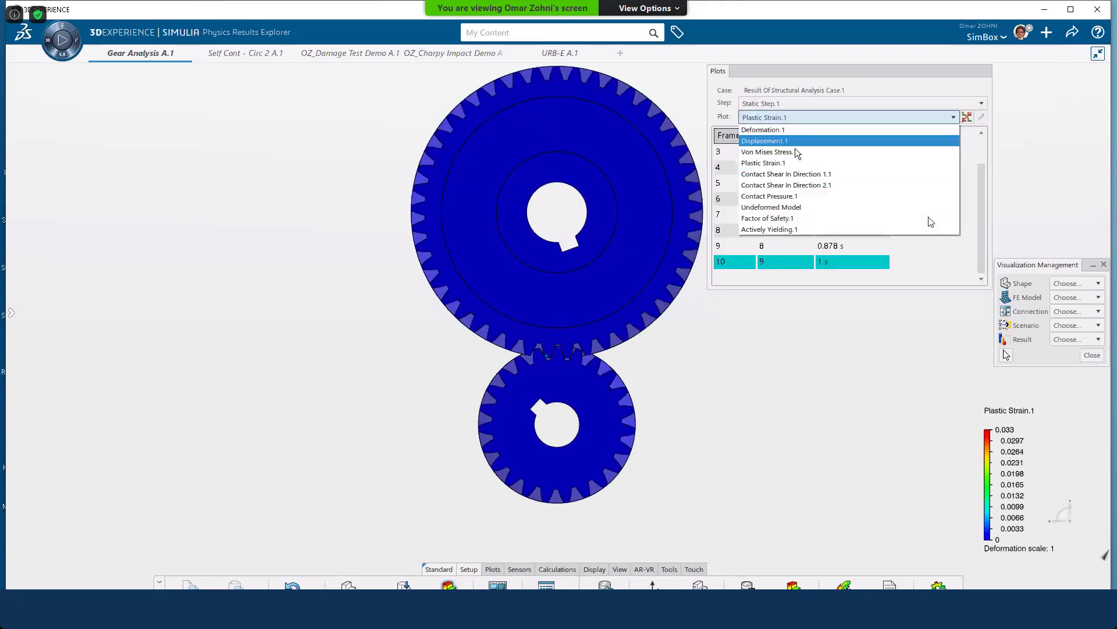
{"action": "left_click", "coordinate": [785, 196]}
{"action": "left_click", "coordinate": [765, 108]}
{"action": "left_click", "coordinate": [757, 130]}
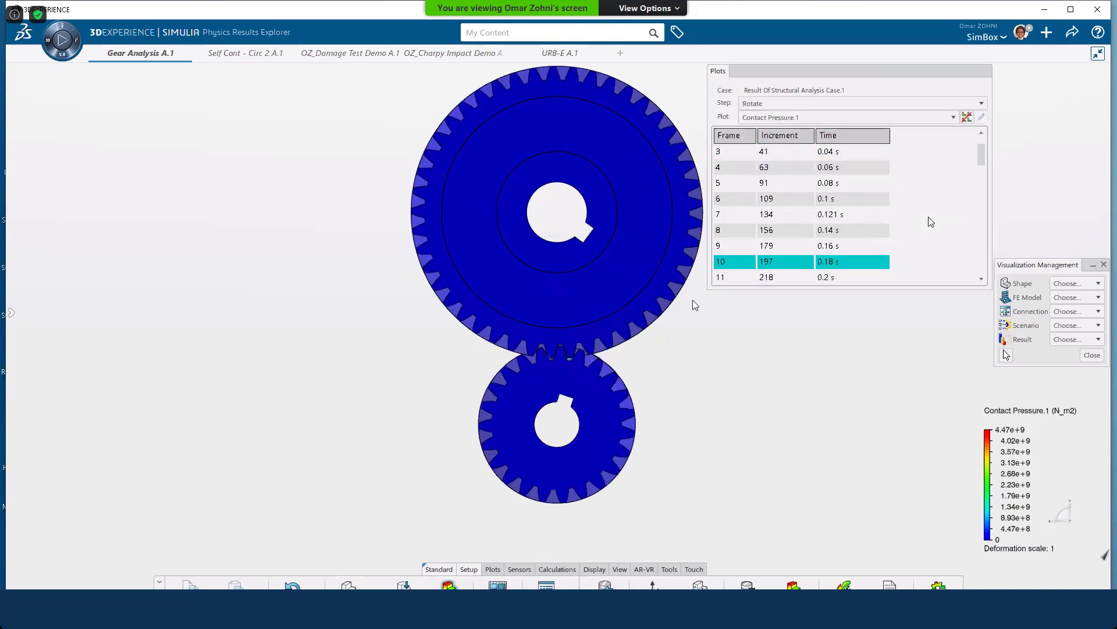
- Show frame 7 (0.121 s) of the Rotate step and examine the contact pressure at the meshing teeth
{"action": "left_click", "coordinate": [809, 214]}
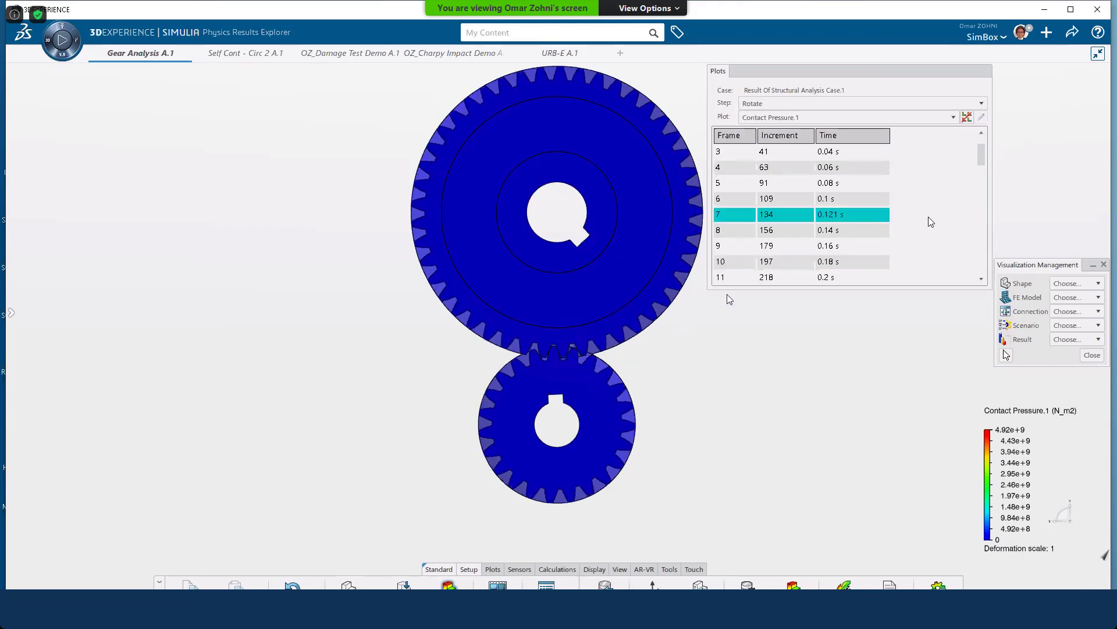
{"action": "scroll", "coordinate": [730, 299], "scroll_direction": "up", "scroll_amount": 10}
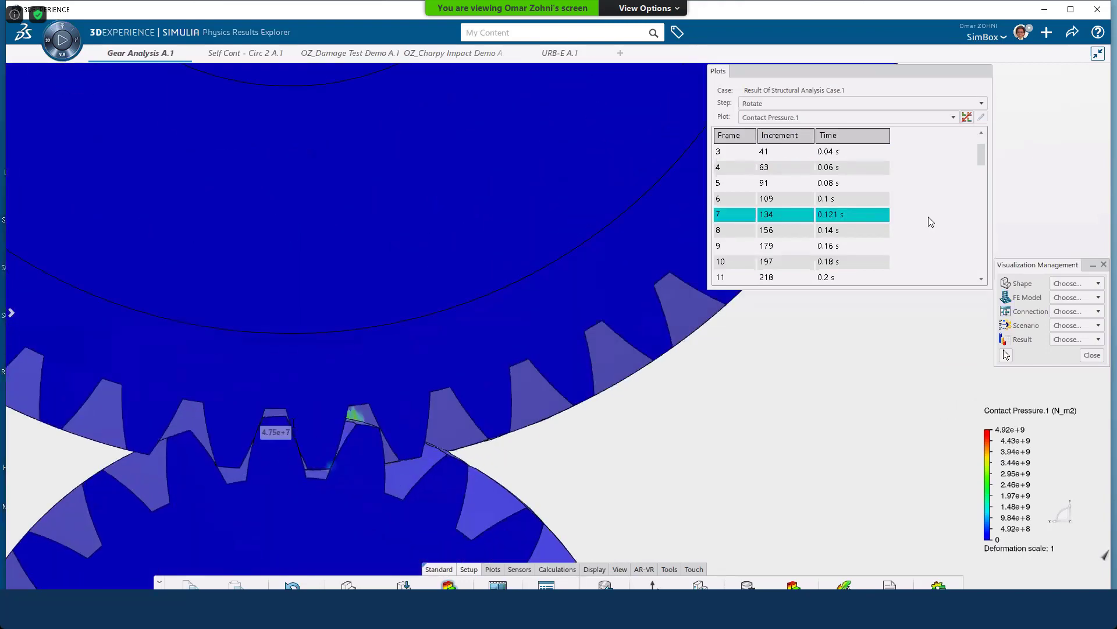
{"action": "middle_click_drag", "start_coordinate": [374, 436], "coordinate": [357, 481]}
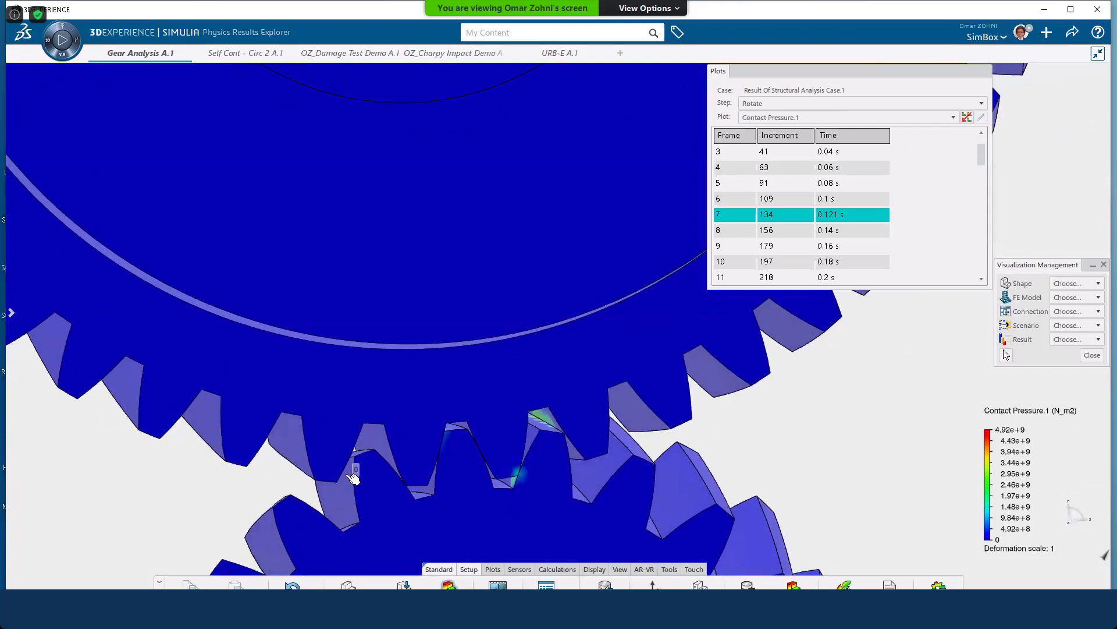
{"action": "scroll", "coordinate": [516, 434], "scroll_direction": "down", "scroll_amount": 5}
{"action": "scroll", "coordinate": [559, 381], "scroll_direction": "down", "scroll_amount": 1}
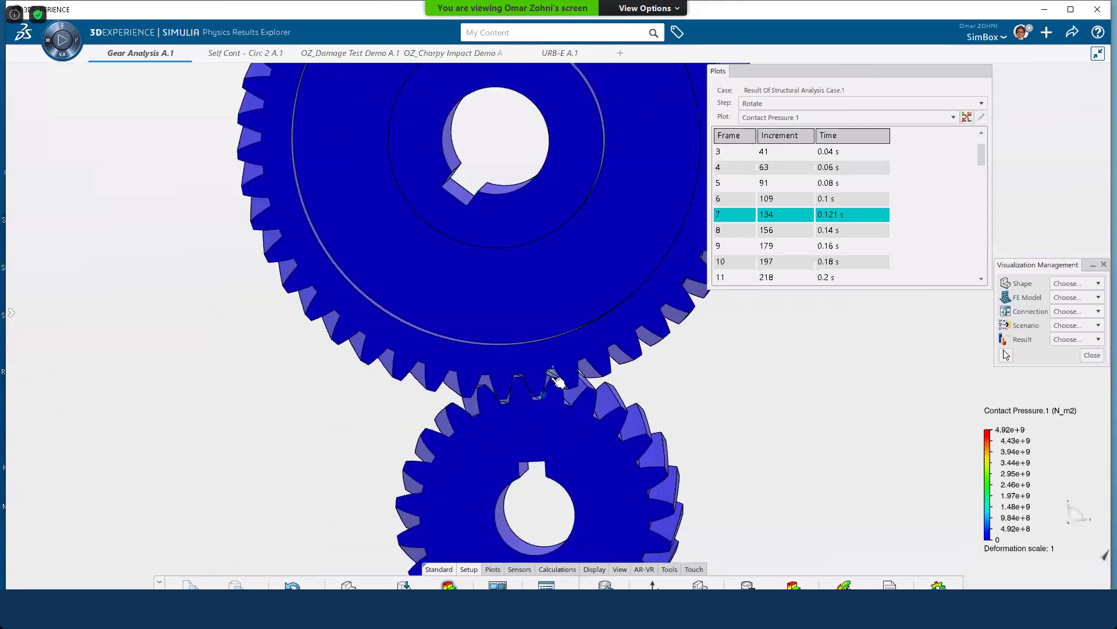
{"action": "scroll", "coordinate": [558, 381], "scroll_direction": "down", "scroll_amount": 3}
{"action": "scroll", "coordinate": [532, 291], "scroll_direction": "down", "scroll_amount": 2}
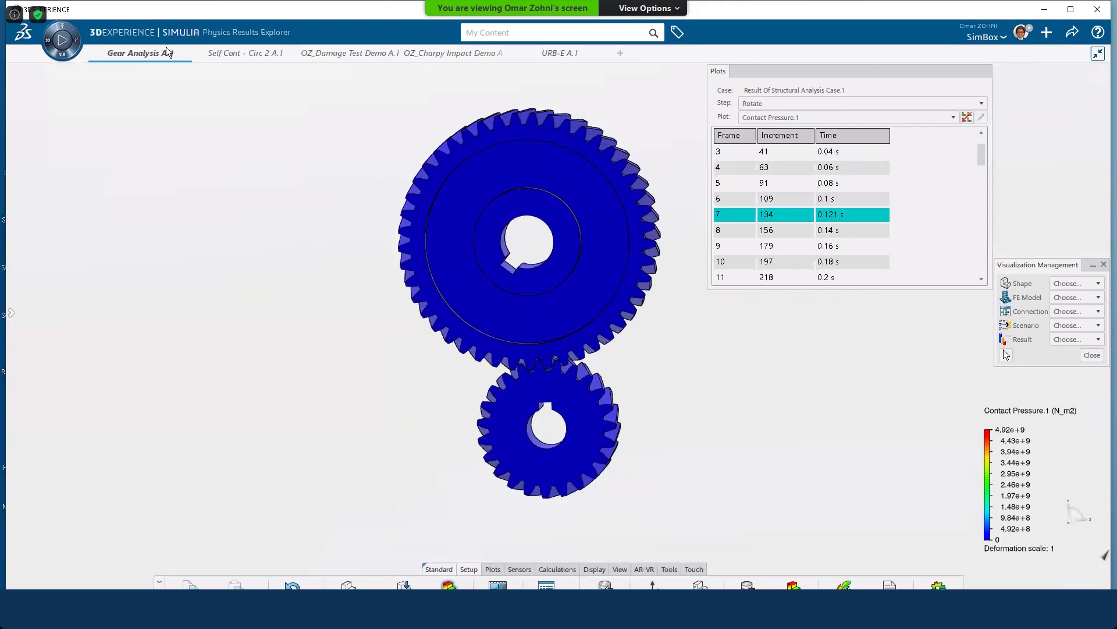
- Hide the FE model in Self Cont - Circ 2 A.1 and examine the perforated disc's geometry from the front
{"action": "mouse_move", "coordinate": [236, 53]}
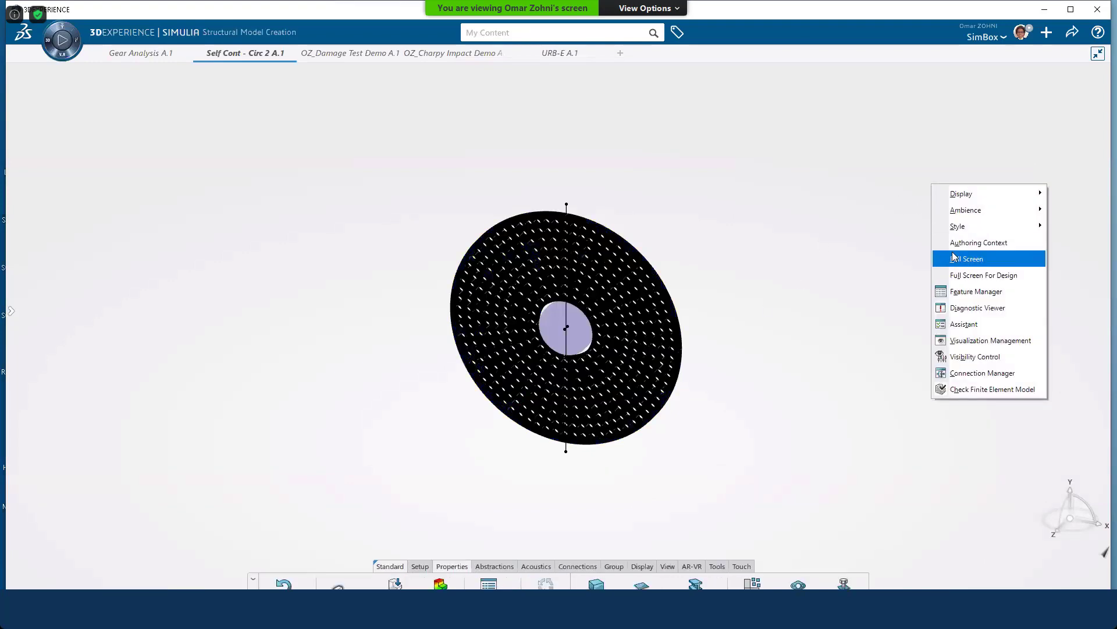
{"action": "left_click", "coordinate": [977, 344]}
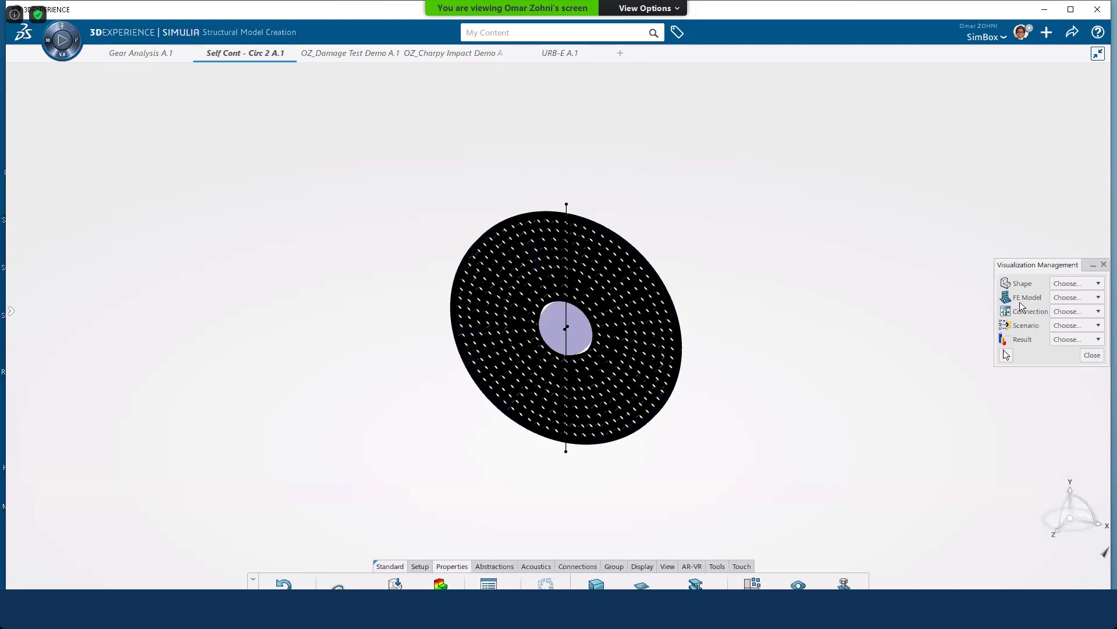
{"action": "left_click", "coordinate": [1068, 297]}
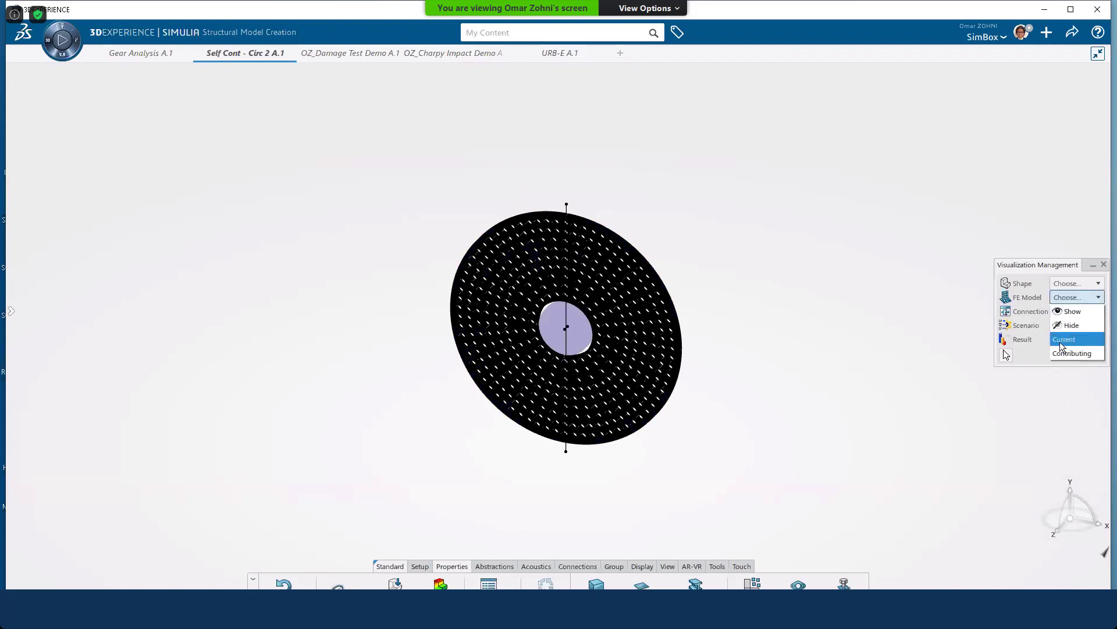
{"action": "left_click", "coordinate": [1072, 324]}
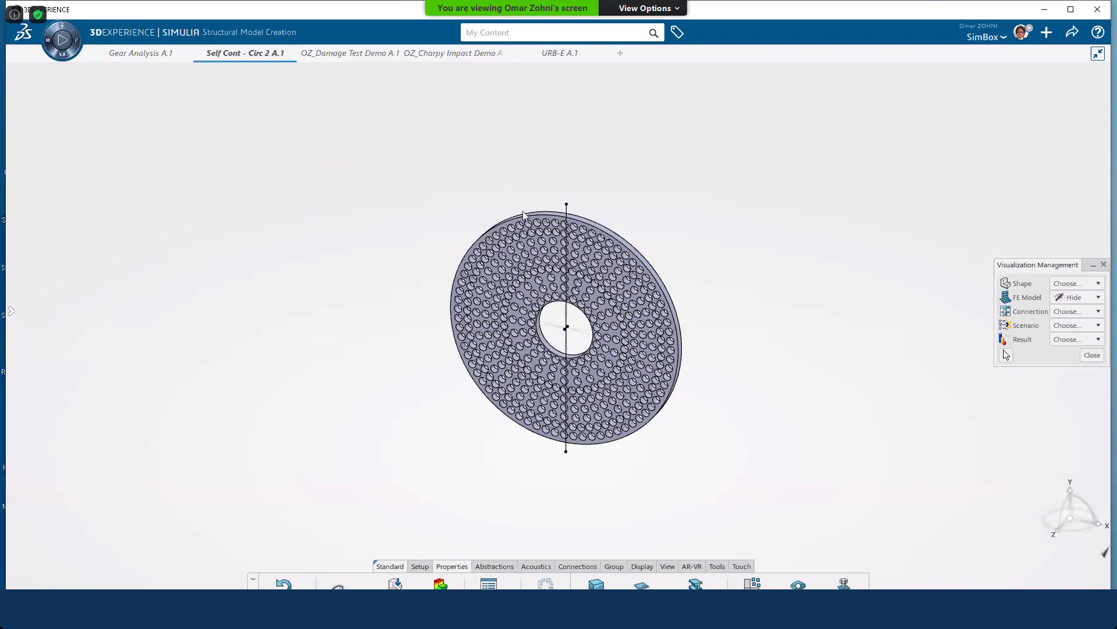
{"action": "scroll", "coordinate": [588, 335], "scroll_direction": "up", "scroll_amount": 3}
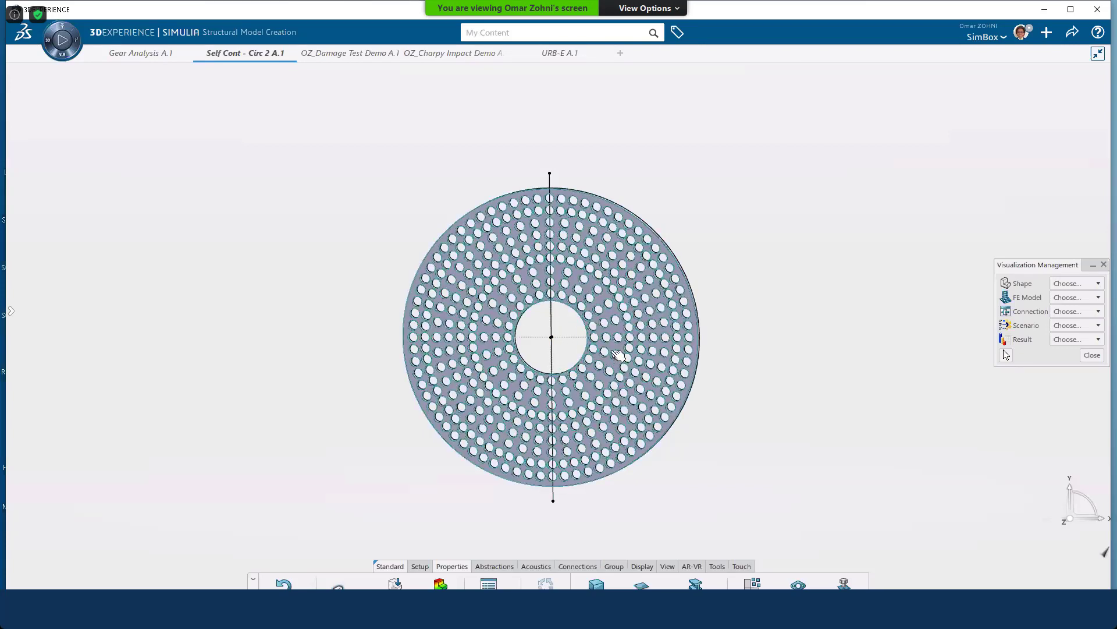
{"action": "middle_click_drag", "start_coordinate": [828, 384], "coordinate": [786, 404]}
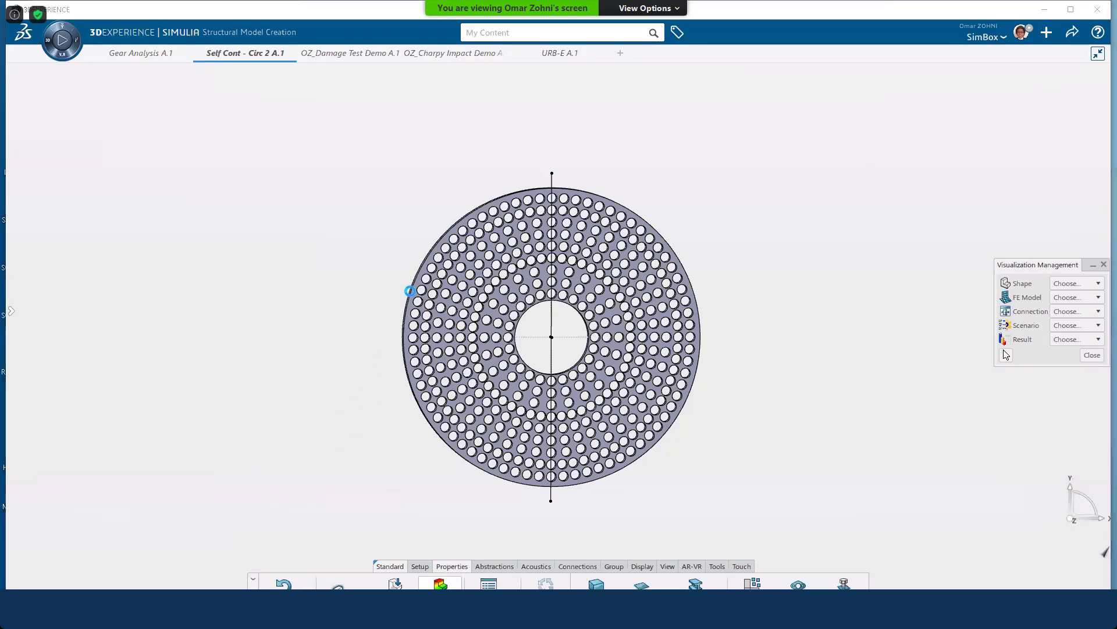
- Open the perforated disc's results and play the Contact Pressure.1 animation while examining the holes' self-contact, then stop it
{"action": "left_click", "coordinate": [556, 335]}
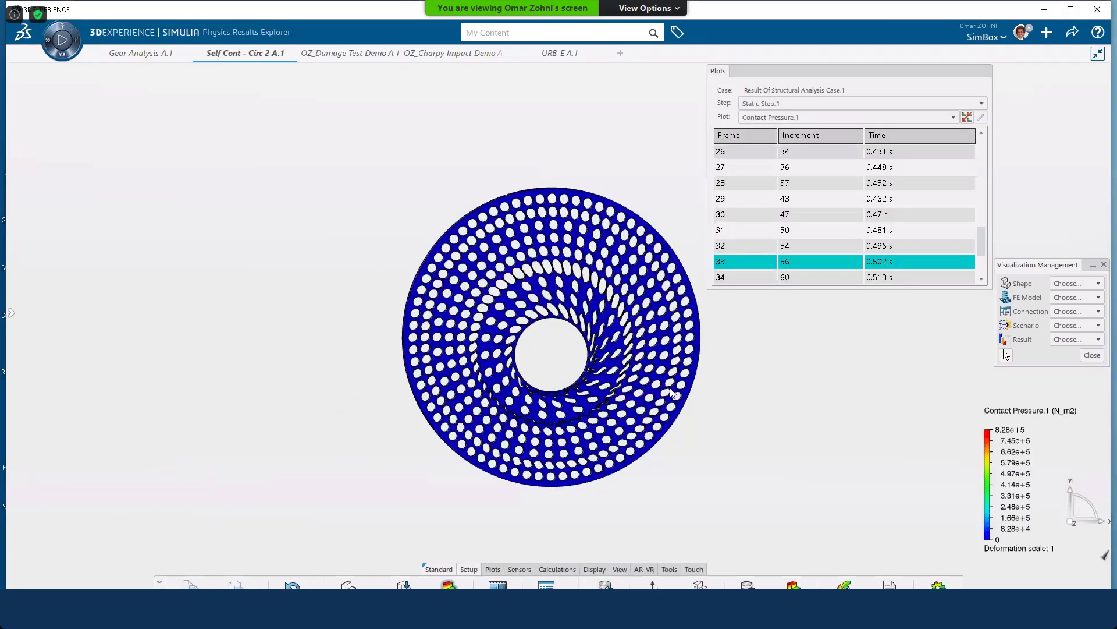
{"action": "middle_click_drag", "start_coordinate": [719, 365], "coordinate": [638, 396]}
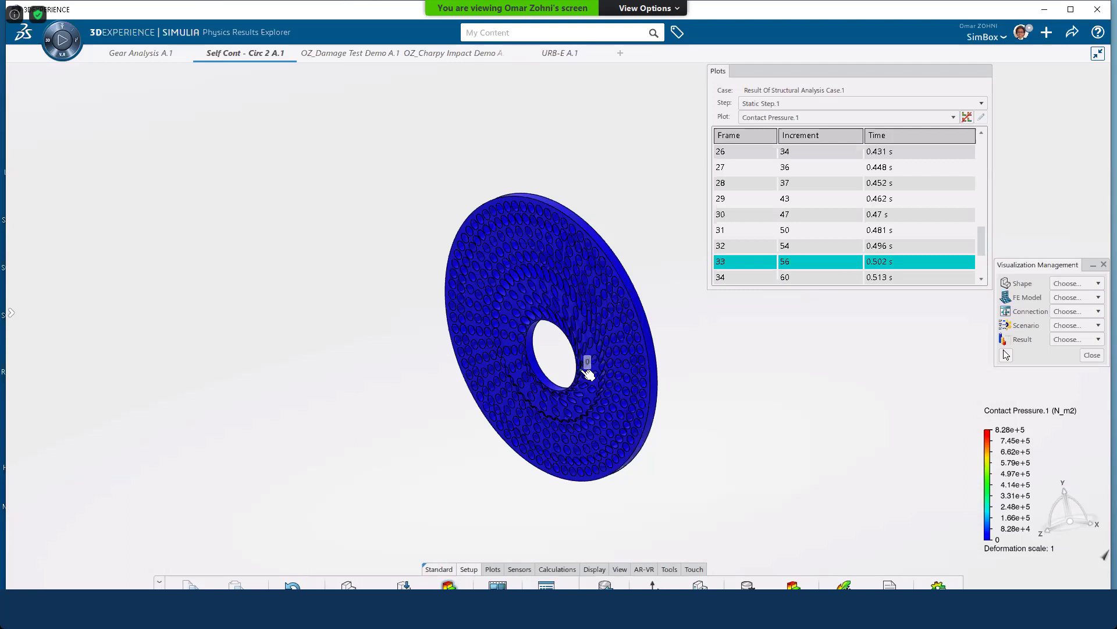
{"action": "middle_click_drag", "start_coordinate": [553, 347], "coordinate": [150, 72]}
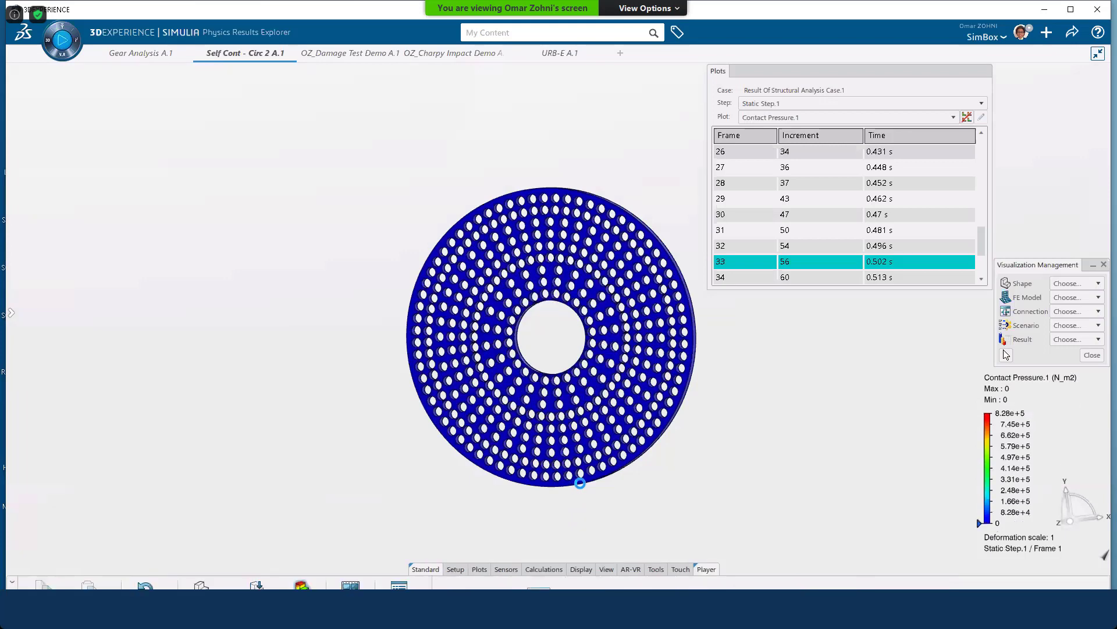
{"action": "scroll", "coordinate": [582, 462], "scroll_direction": "up", "scroll_amount": 3}
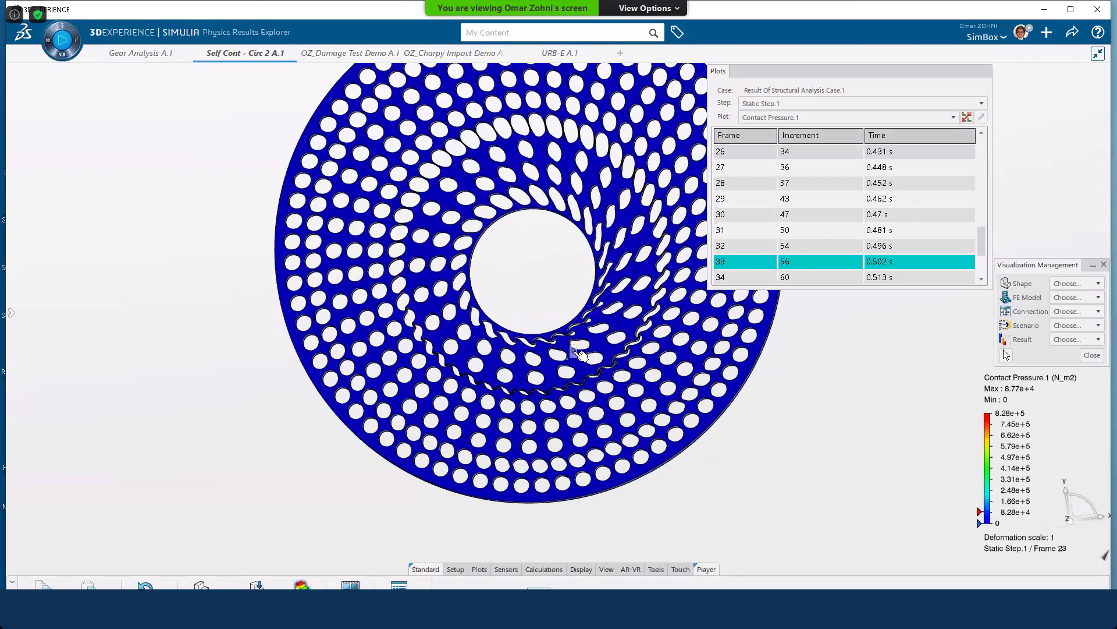
{"action": "scroll", "coordinate": [595, 344], "scroll_direction": "down", "scroll_amount": 3}
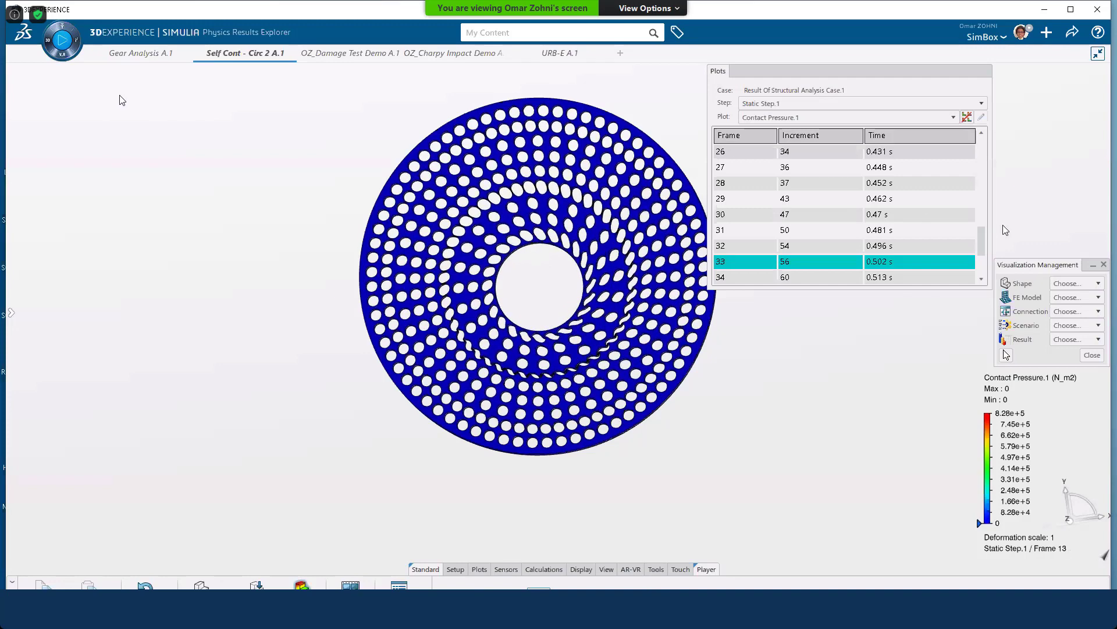
{"action": "left_click", "coordinate": [64, 44]}
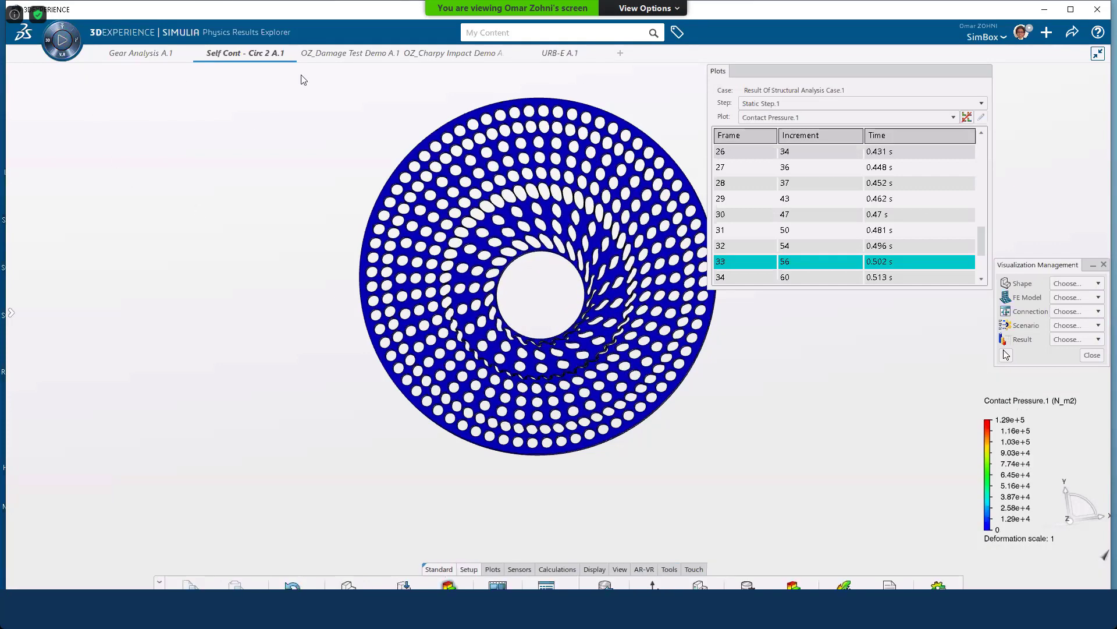
- Play the Von Mises stress animation in OZ_Damage Test Demo and examine the specimen's necking region up close
{"action": "left_click", "coordinate": [341, 53]}
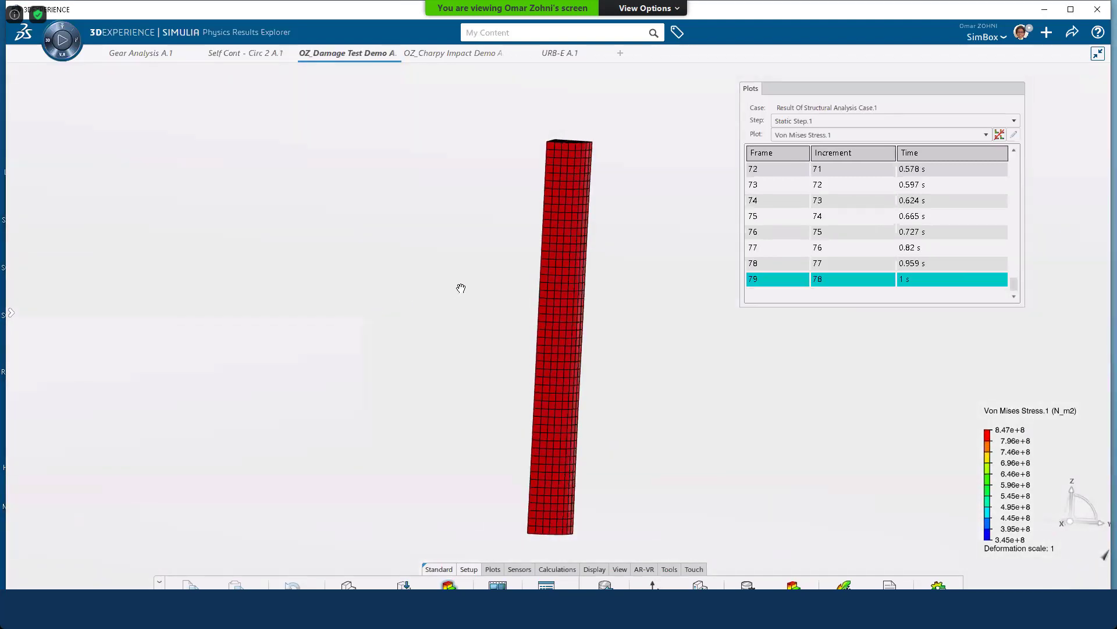
{"action": "middle_click_drag", "start_coordinate": [461, 288], "coordinate": [594, 314]}
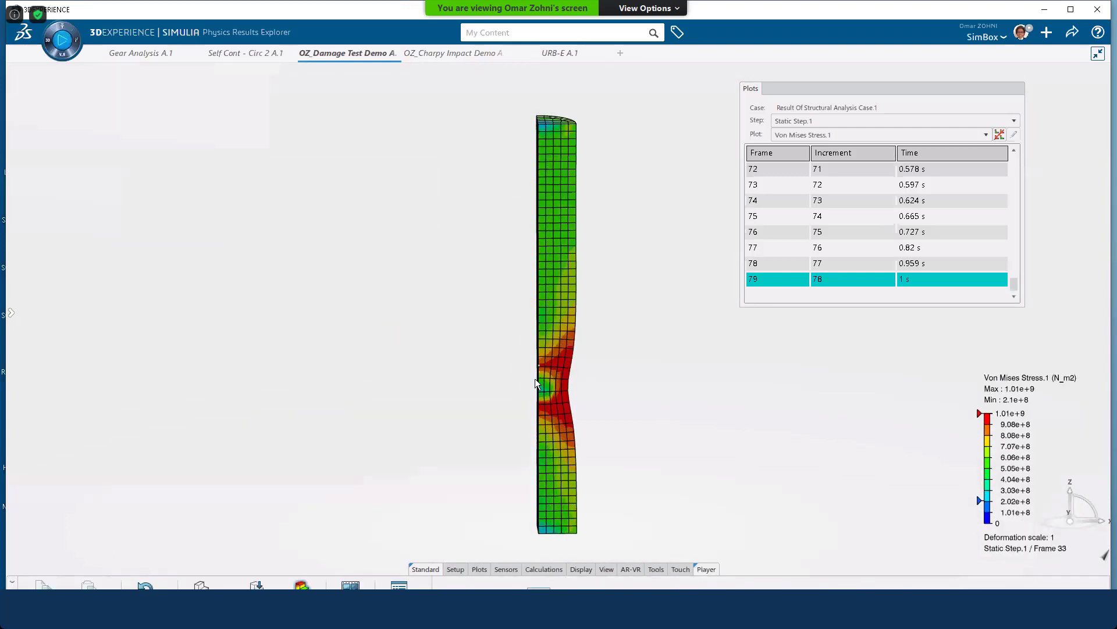
{"action": "scroll", "coordinate": [538, 396], "scroll_direction": "up", "scroll_amount": 3}
{"action": "scroll", "coordinate": [538, 398], "scroll_direction": "up", "scroll_amount": 2}
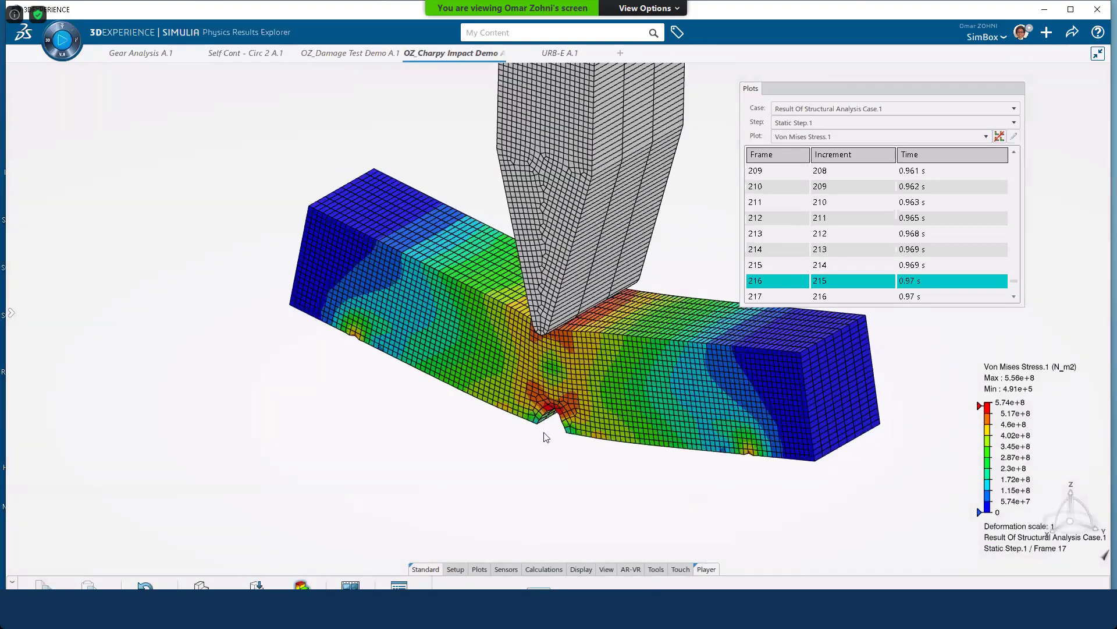
- Play the Von Mises stress animation in OZ_Charpy Impact Demo, examine the notch from below, and stop the animation
{"action": "scroll", "coordinate": [546, 436], "scroll_direction": "up", "scroll_amount": 2}
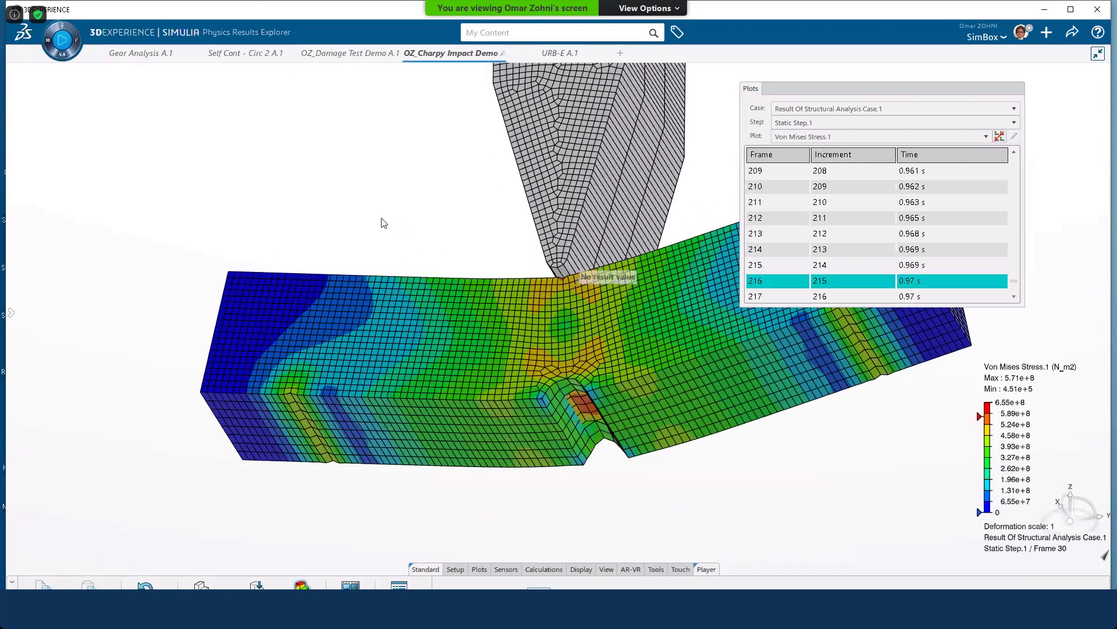
{"action": "middle_click_drag", "start_coordinate": [451, 227], "coordinate": [442, 247]}
{"action": "left_click", "coordinate": [63, 47]}
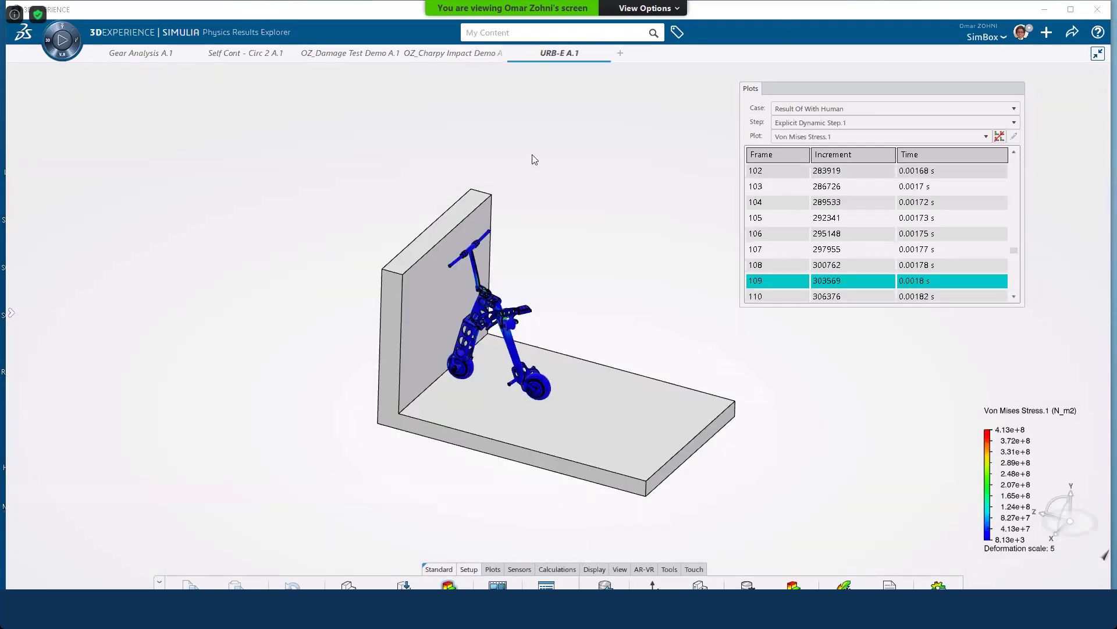
- Play the URB-E scooter's Von Mises stress animation for Explicit Dynamic Step.1 in a side view, then stop it
{"action": "middle_click_drag", "start_coordinate": [413, 454], "coordinate": [442, 436]}
{"action": "left_click", "coordinate": [63, 40]}
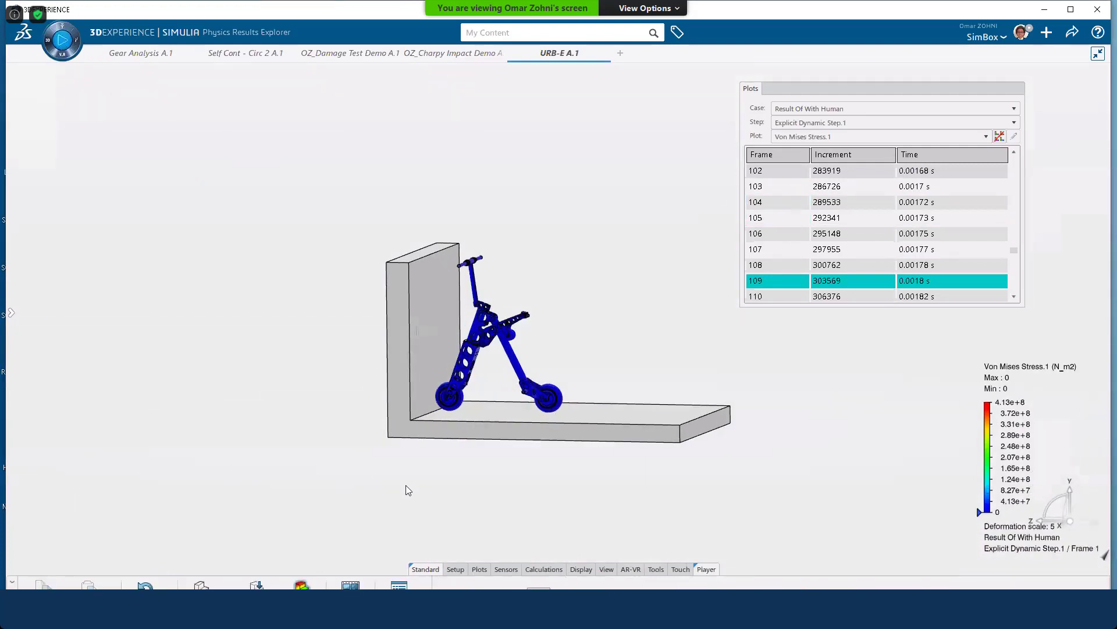
{"action": "scroll", "coordinate": [468, 481], "scroll_direction": "up", "scroll_amount": 2}
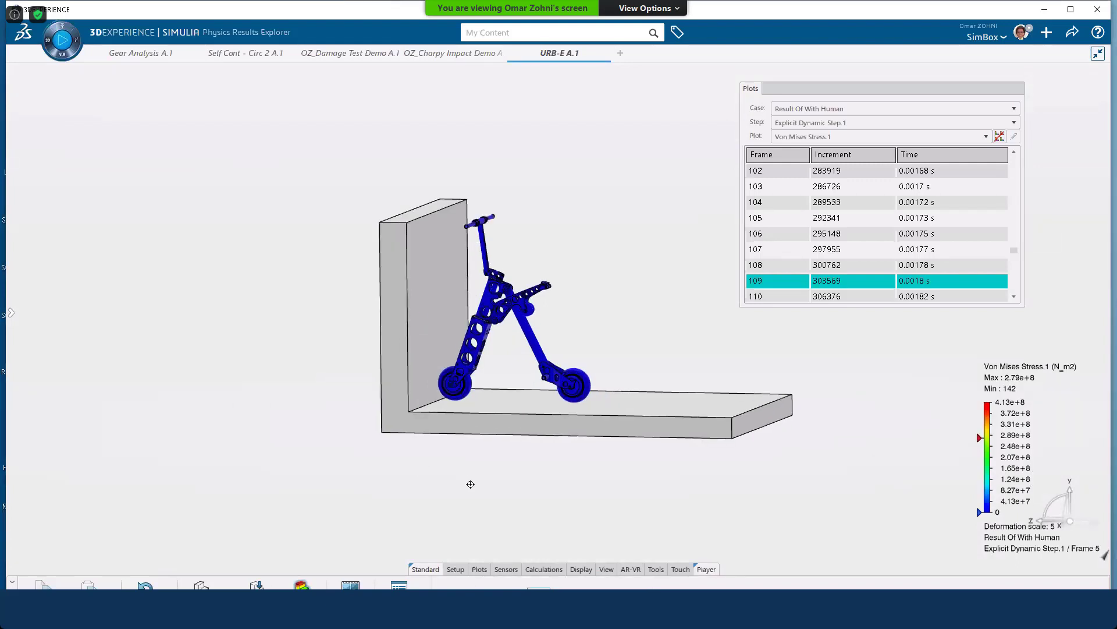
{"action": "middle_click_drag", "start_coordinate": [498, 454], "coordinate": [485, 407]}
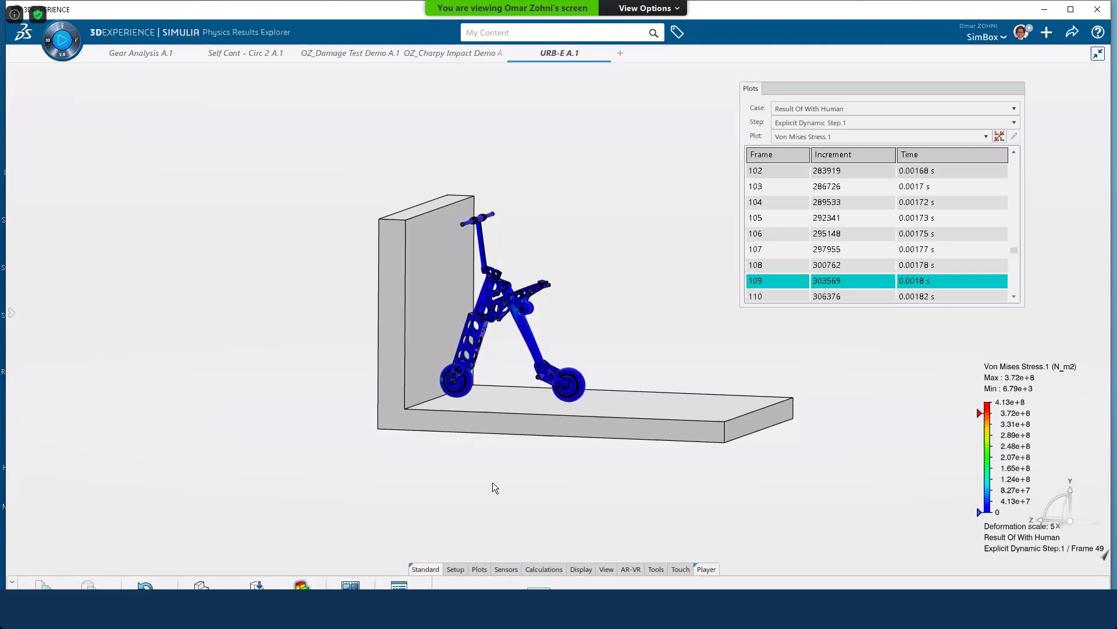
{"action": "middle_click_drag", "start_coordinate": [511, 479], "coordinate": [515, 476]}
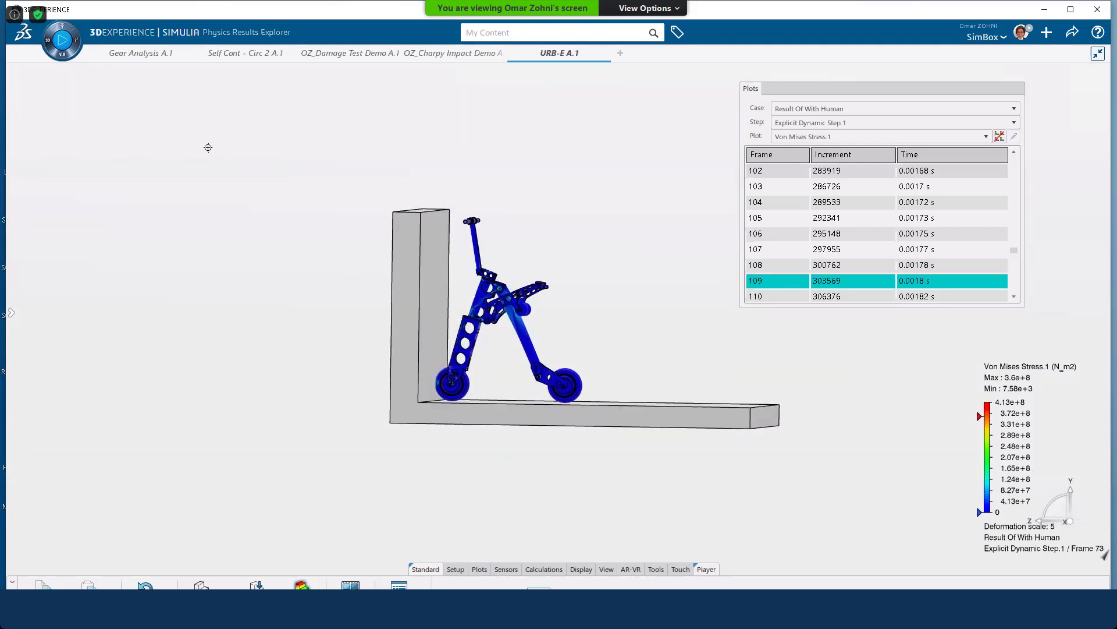
{"action": "left_click", "coordinate": [65, 42]}
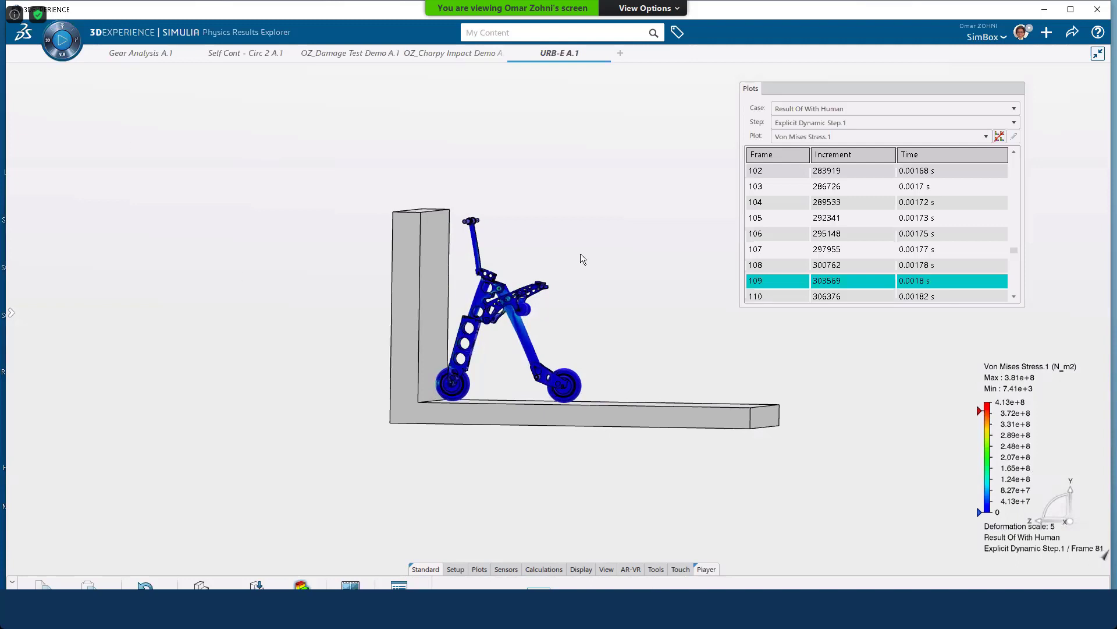
- Open the URB-E scooter's structural model and examine the mesh and connections on its frame up close
{"action": "right_click", "coordinate": [628, 204]}
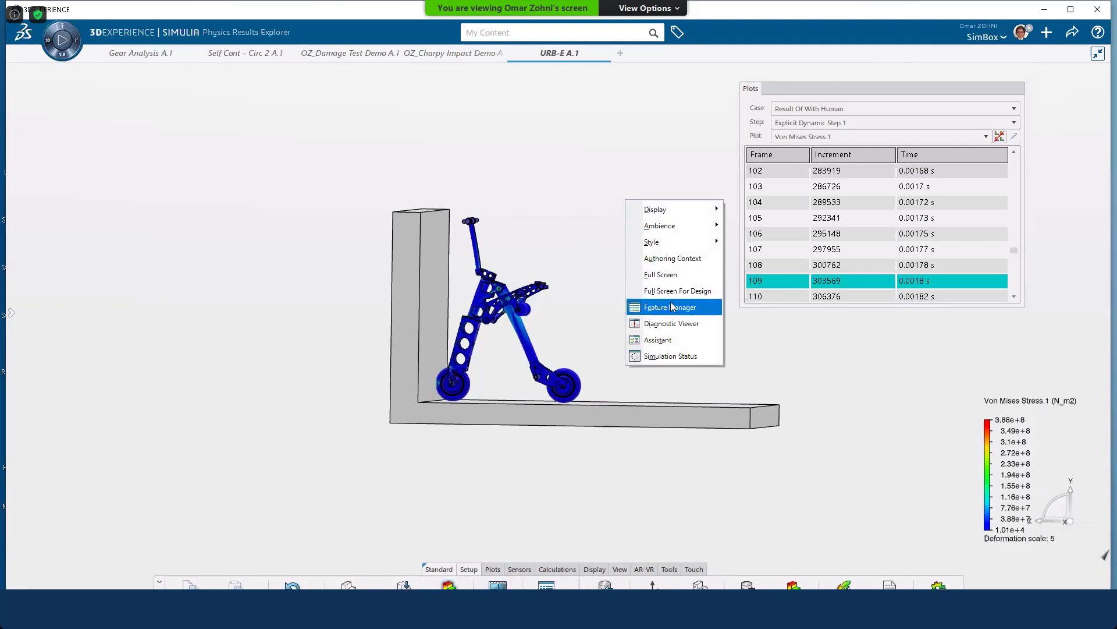
{"action": "left_click", "coordinate": [807, 391]}
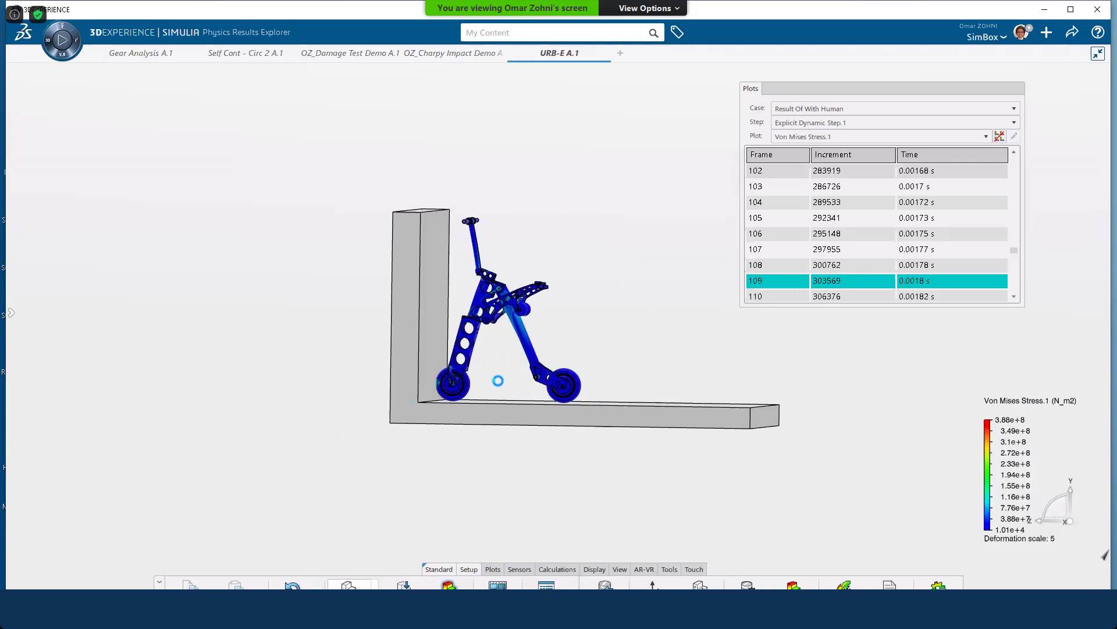
{"action": "scroll", "coordinate": [478, 352], "scroll_direction": "up", "scroll_amount": 10}
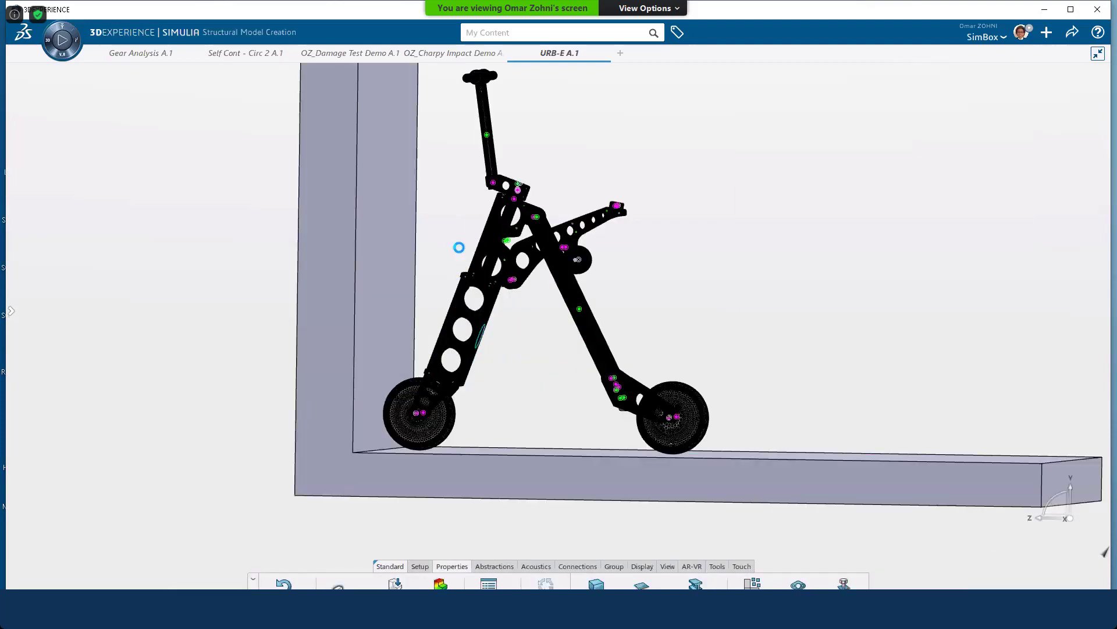
{"action": "scroll", "coordinate": [506, 252], "scroll_direction": "up", "scroll_amount": 8}
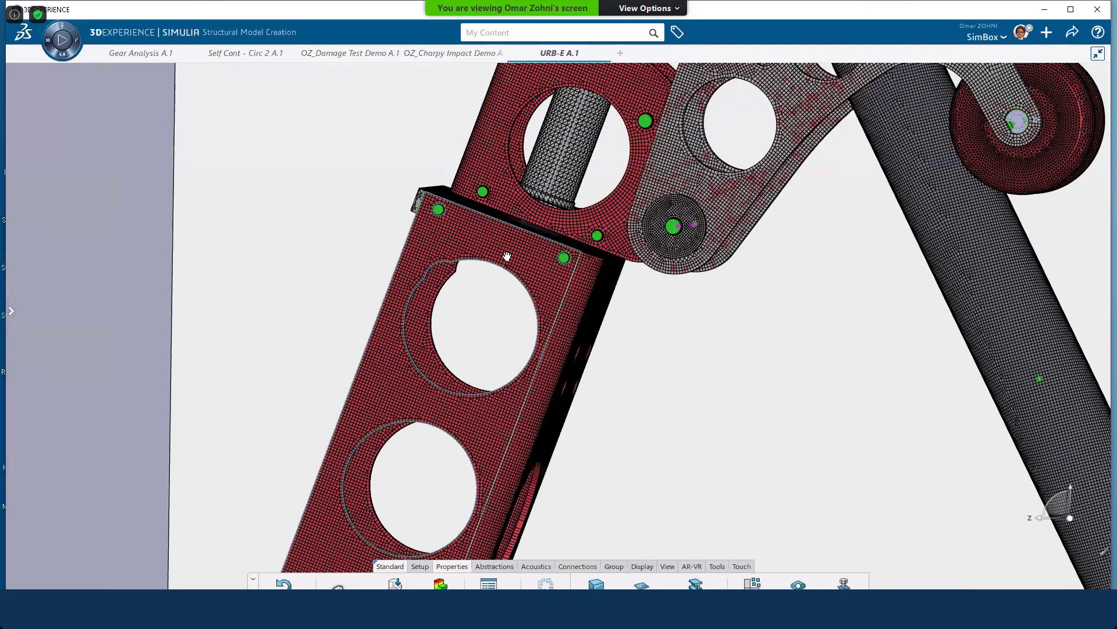
- Examine the mesh and fastener connections where the URB-E scooter's perforated frame tubes join, from close-up out to the whole scooter
{"action": "middle_click_drag", "start_coordinate": [492, 263], "coordinate": [656, 309]}
{"action": "middle_click_drag", "start_coordinate": [407, 232], "coordinate": [486, 244]}
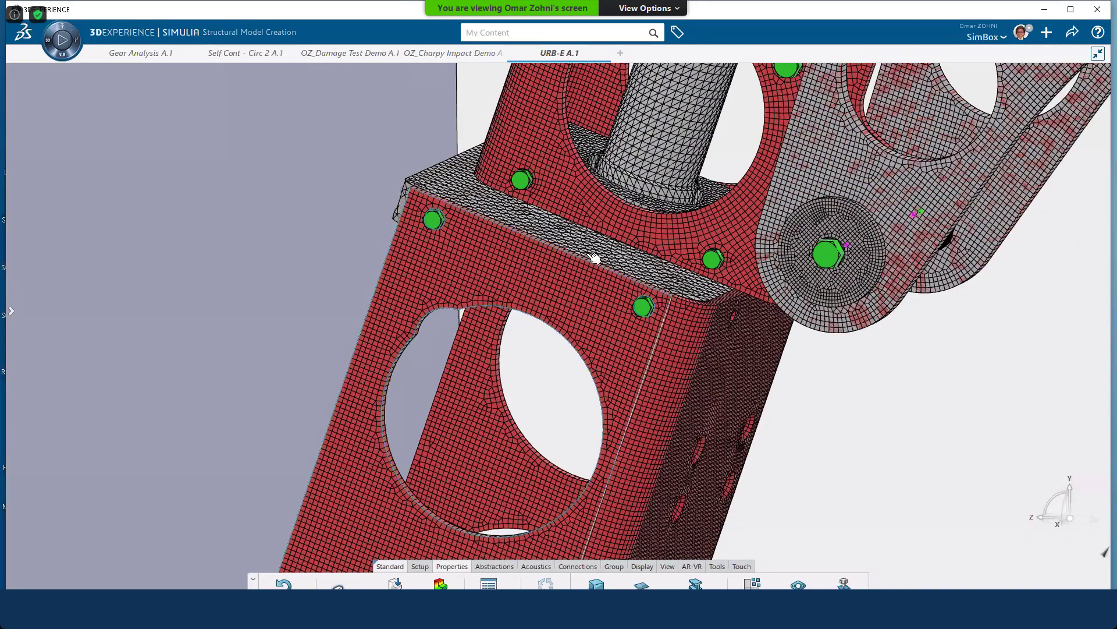
{"action": "scroll", "coordinate": [567, 221], "scroll_direction": "down", "scroll_amount": 1}
{"action": "scroll", "coordinate": [636, 233], "scroll_direction": "down", "scroll_amount": 1}
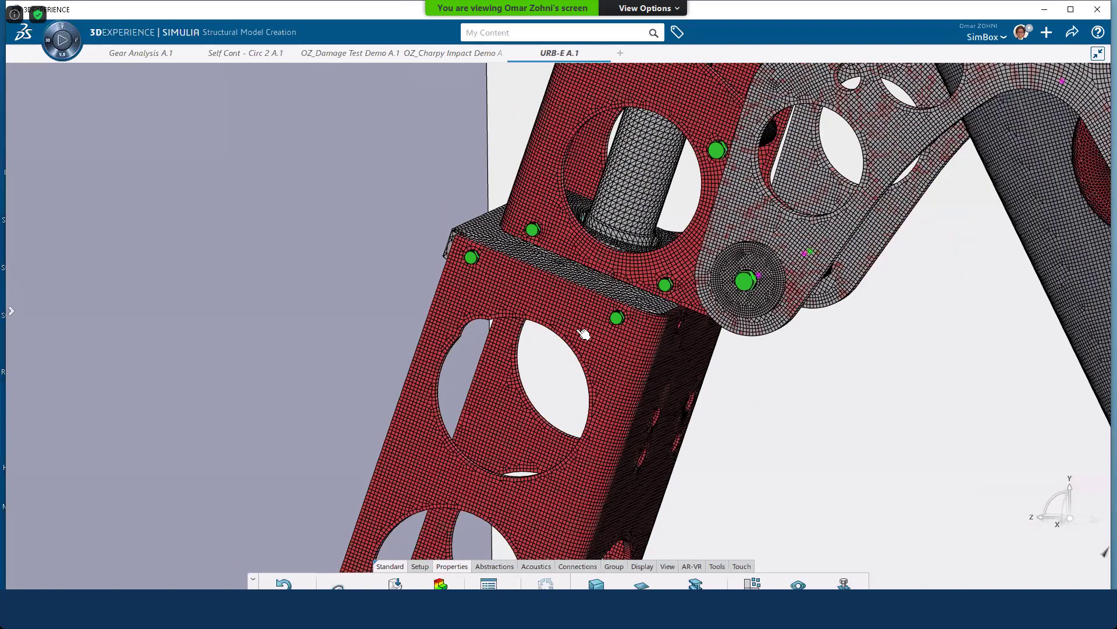
{"action": "scroll", "coordinate": [836, 363], "scroll_direction": "down", "scroll_amount": 4}
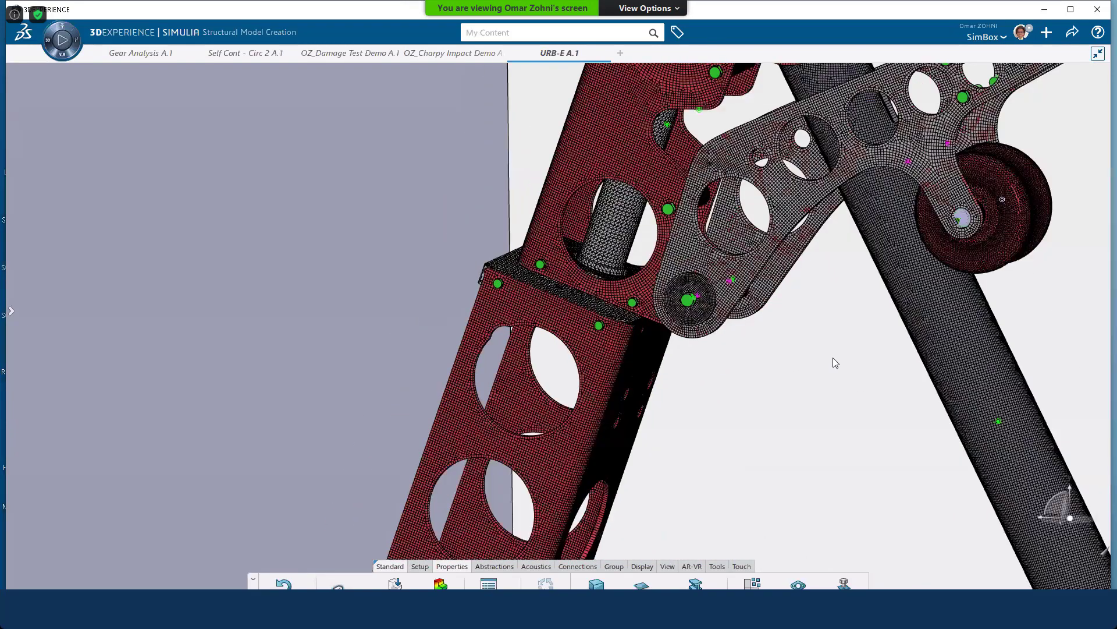
{"action": "scroll", "coordinate": [814, 370], "scroll_direction": "down", "scroll_amount": 2}
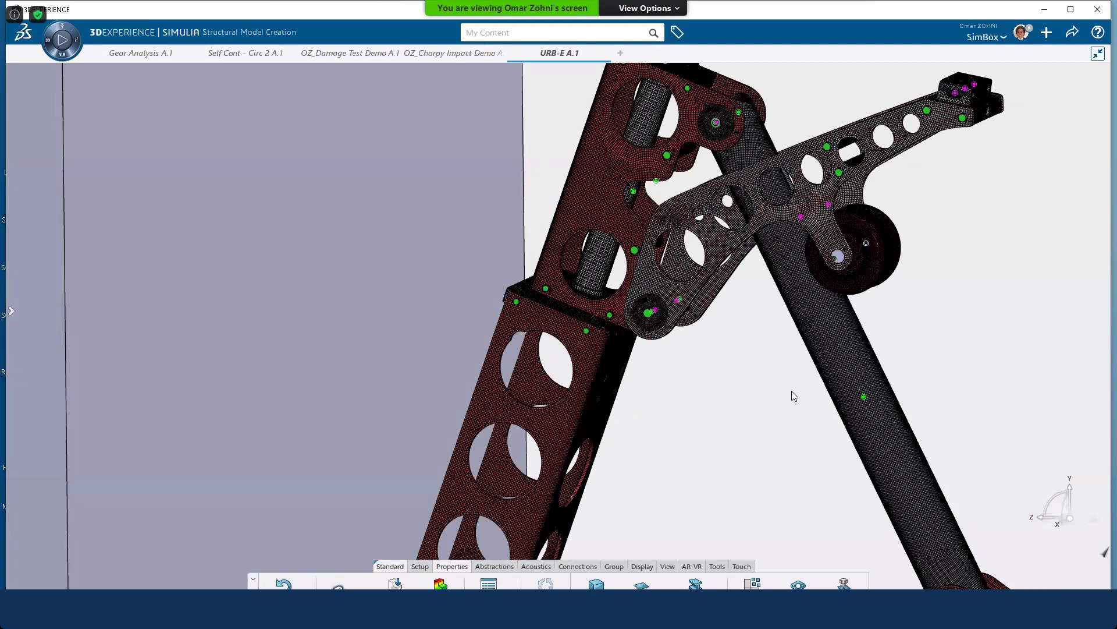
{"action": "scroll", "coordinate": [752, 403], "scroll_direction": "down", "scroll_amount": 5}
{"action": "scroll", "coordinate": [836, 324], "scroll_direction": "down", "scroll_amount": 2}
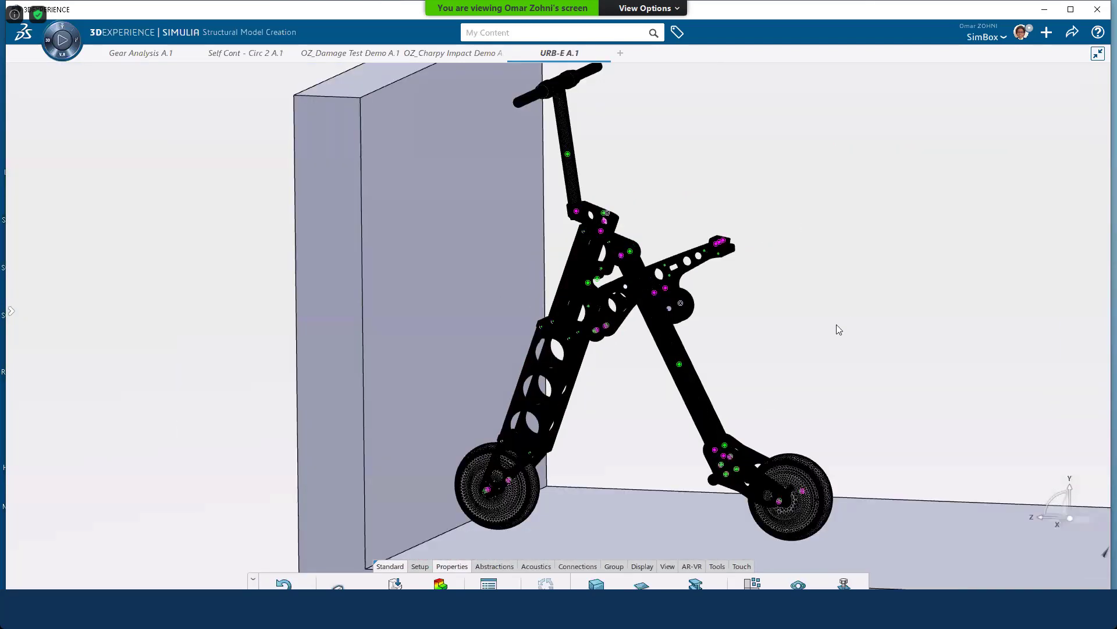
- Save the URB-E model locally and view the entire scooter together with the wall and floor blocks
{"action": "middle_click_drag", "start_coordinate": [828, 332], "coordinate": [809, 348]}
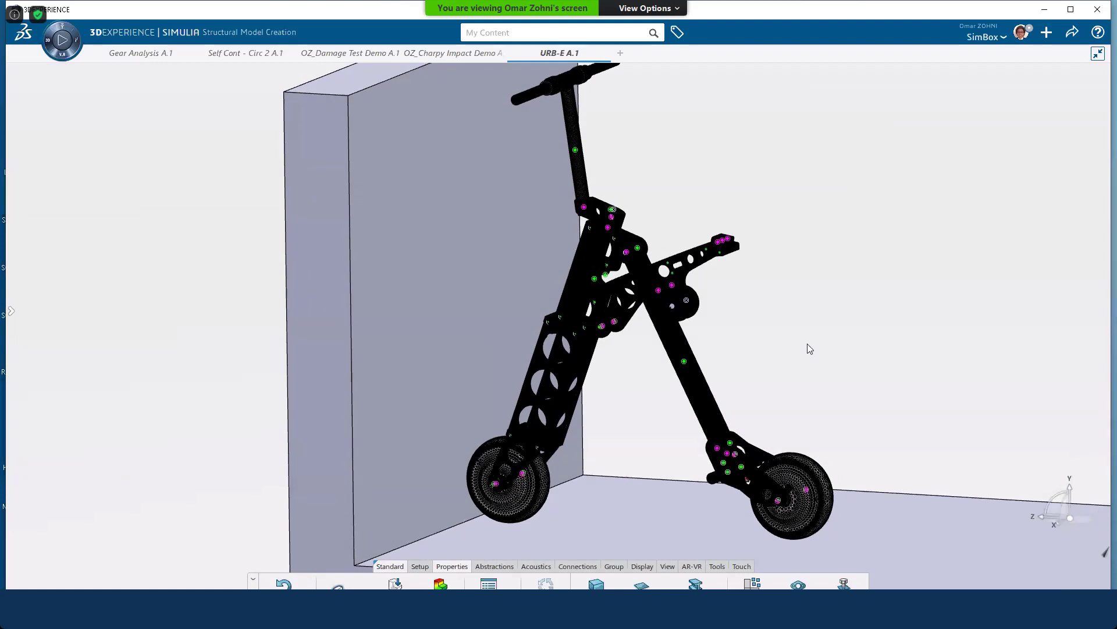
{"action": "key", "text": "ctrl+s"}
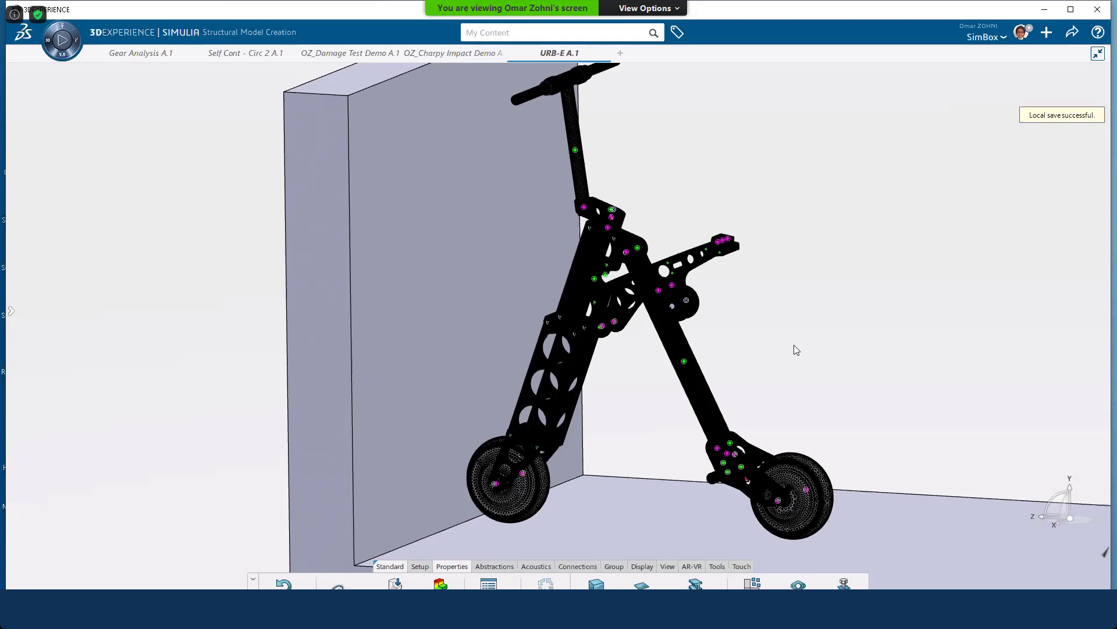
{"action": "scroll", "coordinate": [791, 348], "scroll_direction": "down", "scroll_amount": 3}
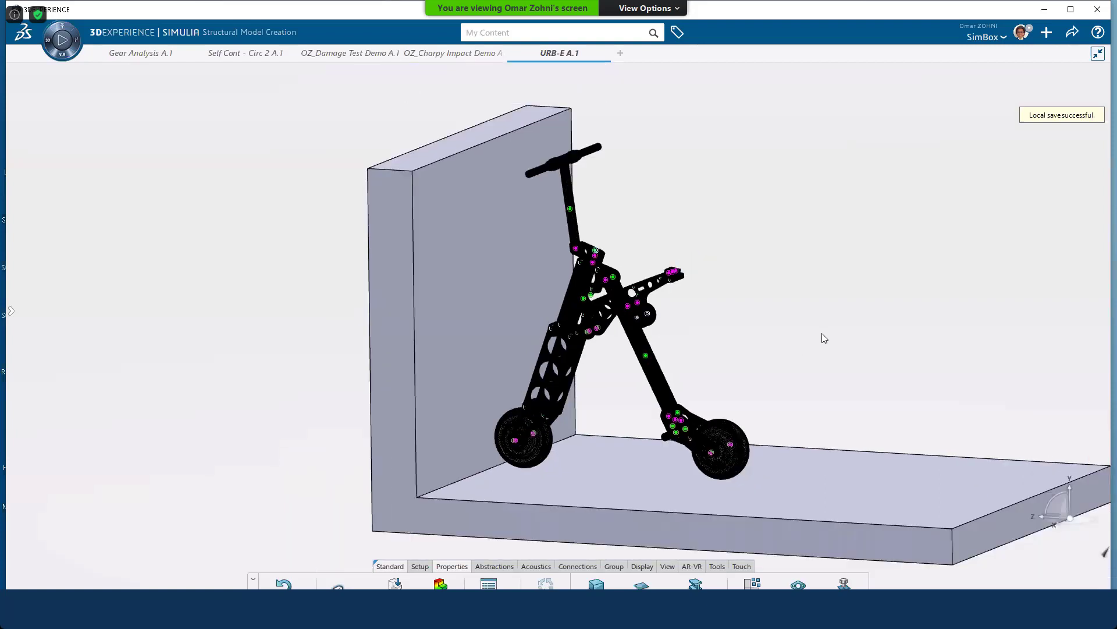
{"action": "mouse_move", "coordinate": [822, 333]}
{"action": "middle_mouse_down"}
{"action": "mouse_move", "coordinate": [849, 323]}
{"action": "mouse_move", "coordinate": [825, 335]}
{"action": "middle_mouse_up"}
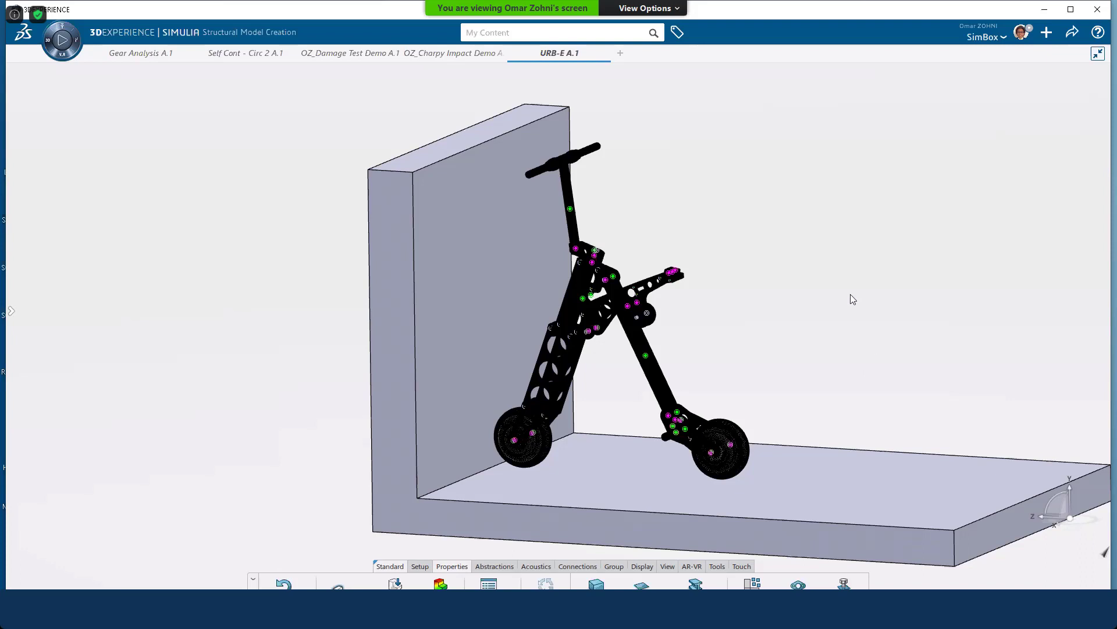
{"action": "scroll", "coordinate": [850, 294], "scroll_direction": "down", "scroll_amount": 2}
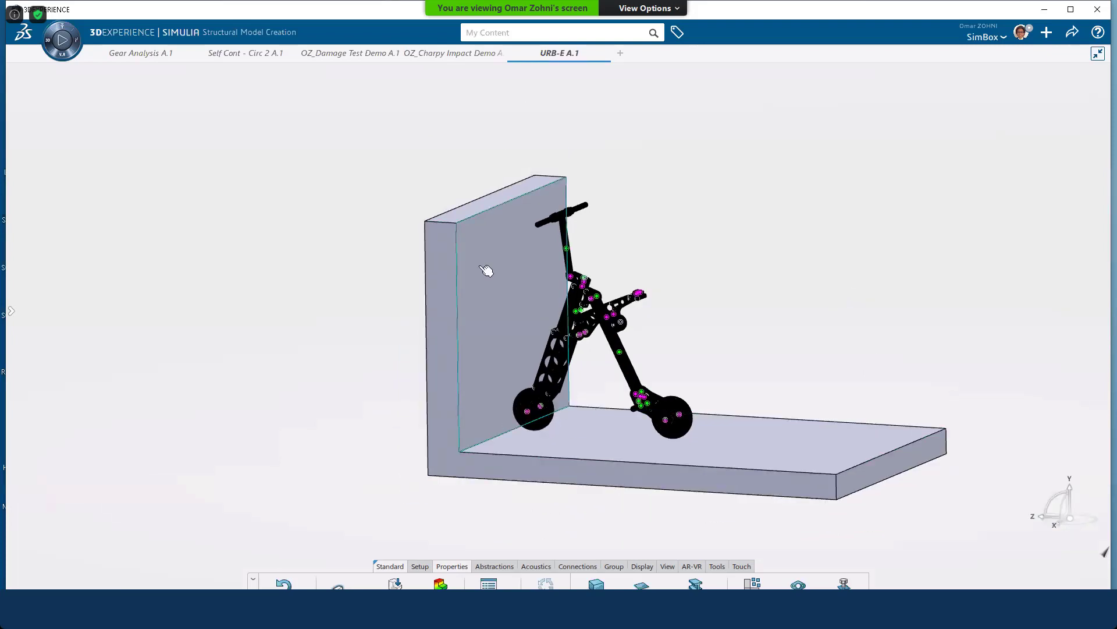
{"action": "left_click", "coordinate": [648, 8]}
{"action": "key", "text": "Escape"}
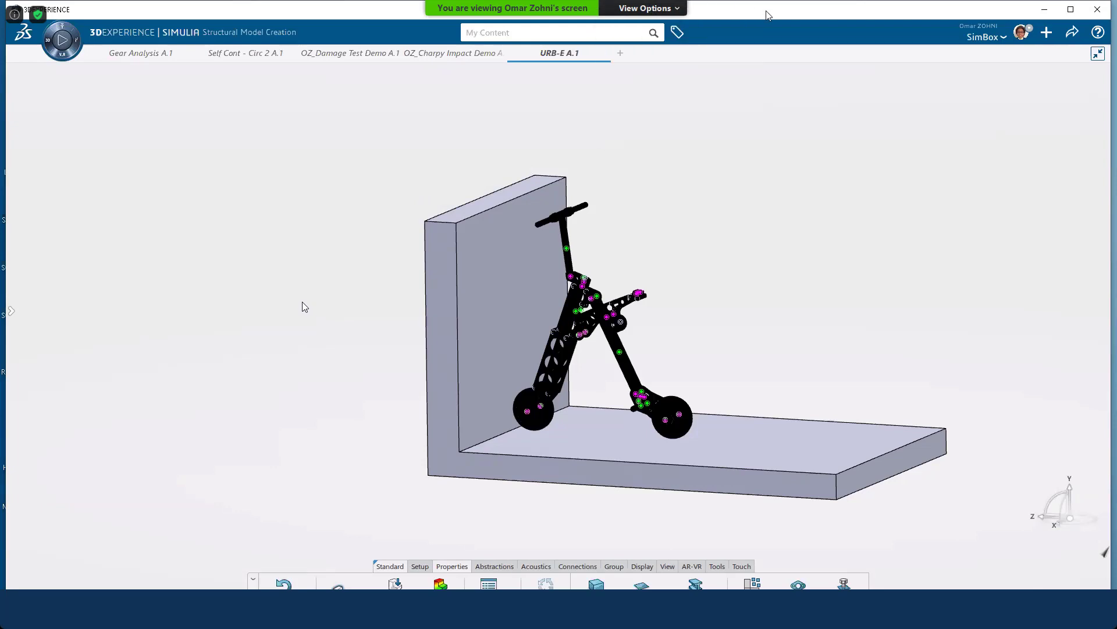
{"action": "key", "text": "Escape"}
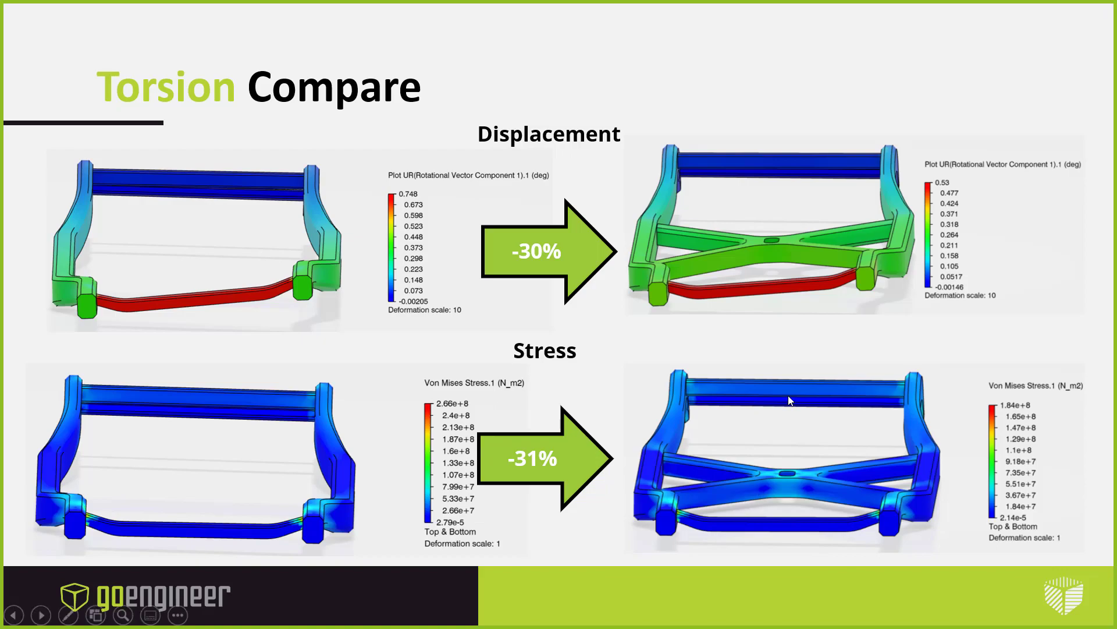
- Open the results of art_1940-F1-Impact_PhySim A.1 to view the chassis's Von Mises stress plot for Explicit Dynamic Step.1
{"action": "key", "text": "alt+Tab"}
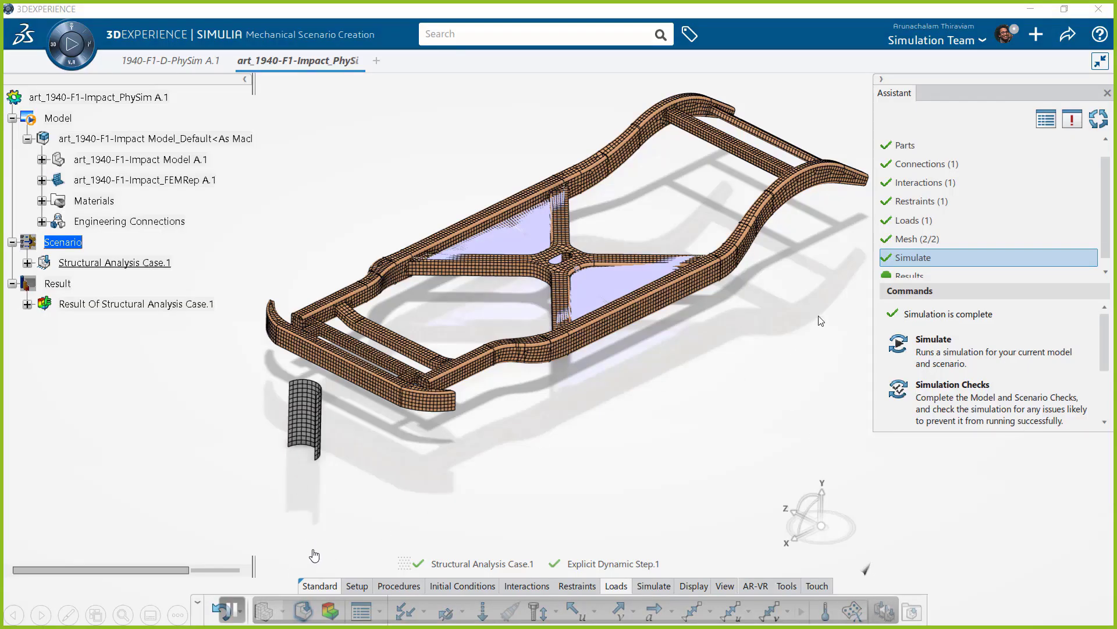
{"action": "left_click", "coordinate": [900, 275]}
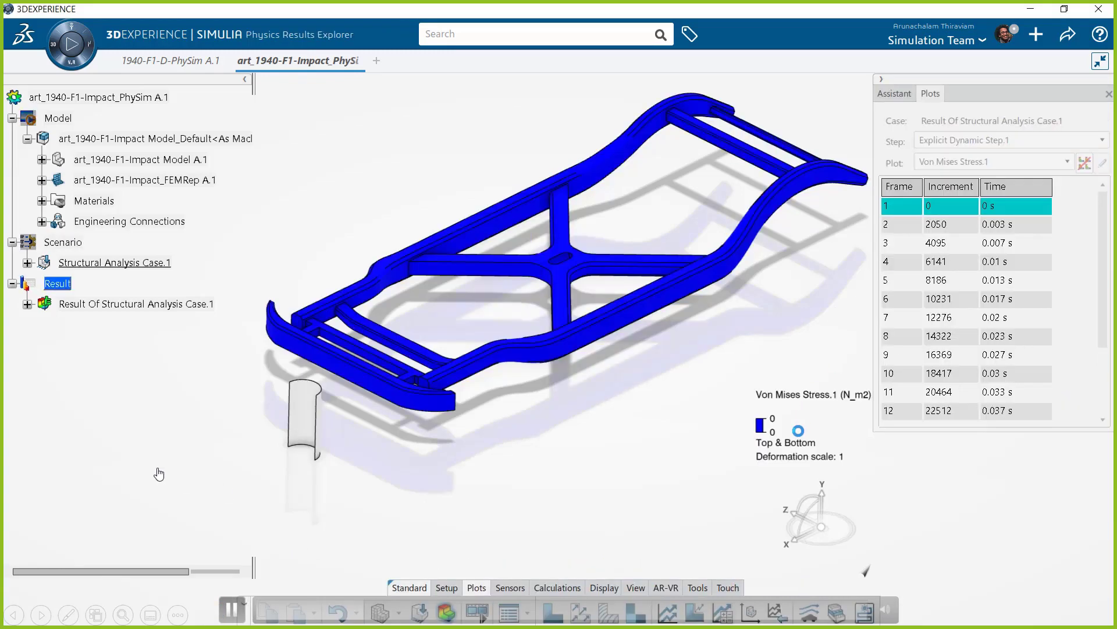
{"action": "left_click", "coordinate": [478, 612]}
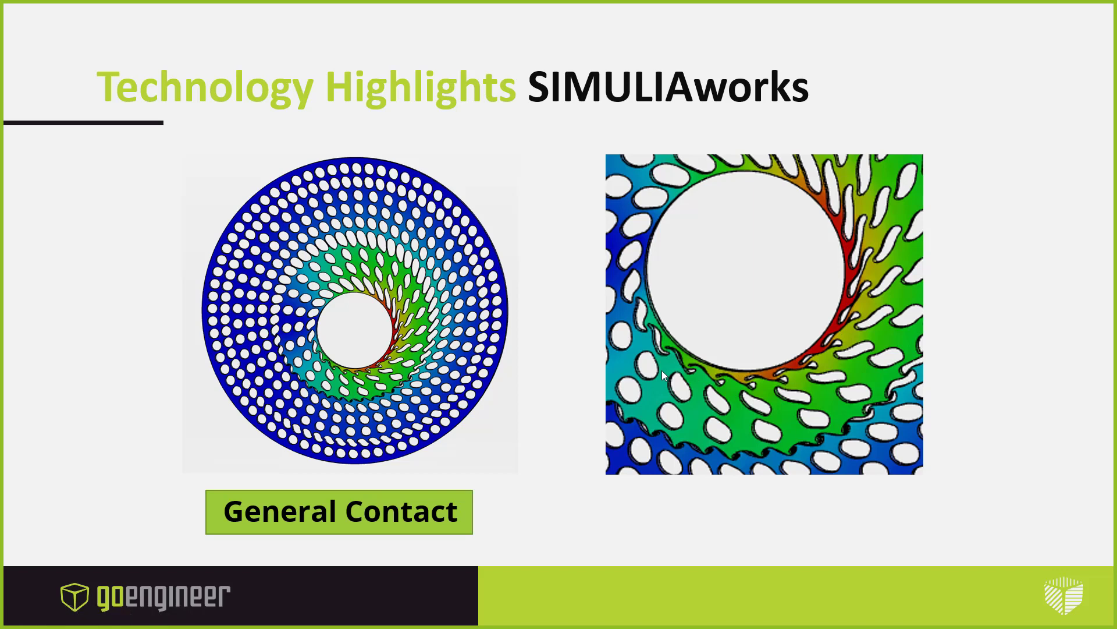
{"action": "left_click", "coordinate": [1019, 421]}
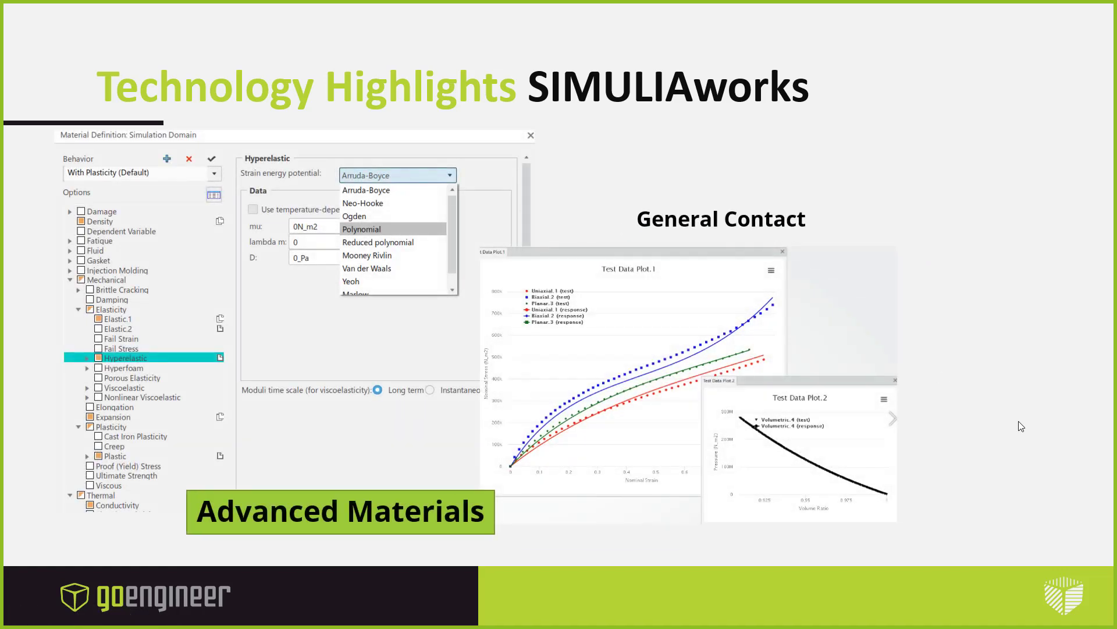